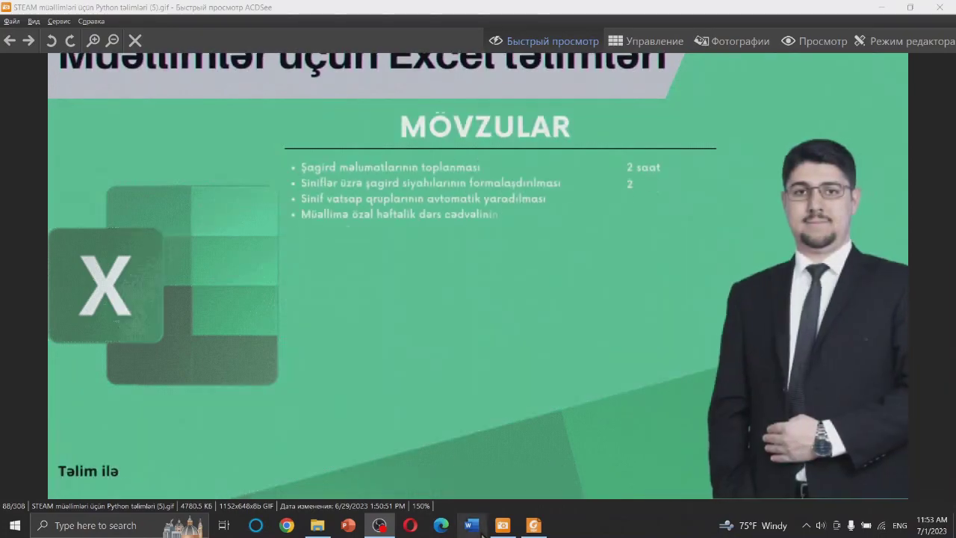
Switch from the ACDSee slide image to the blank Board.pdf in Foxit Reader
{"action": "left_click", "coordinate": [533, 525]}
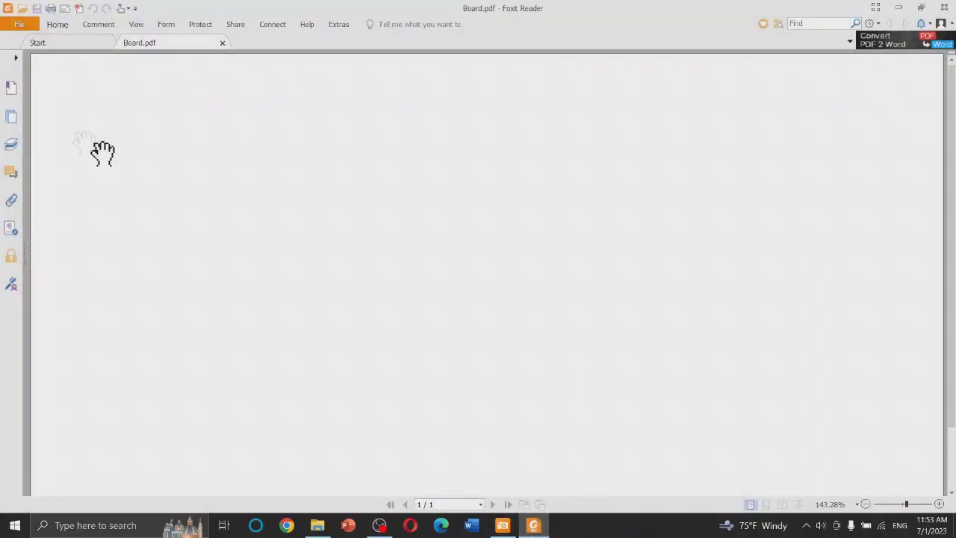
Add an 'Excel' Typewriter text box near the top centre of the page
{"action": "scroll", "coordinate": [532, 260], "scroll_direction": "down", "scroll_amount": 1}
{"action": "scroll", "coordinate": [532, 260], "scroll_direction": "down", "scroll_amount": 1}
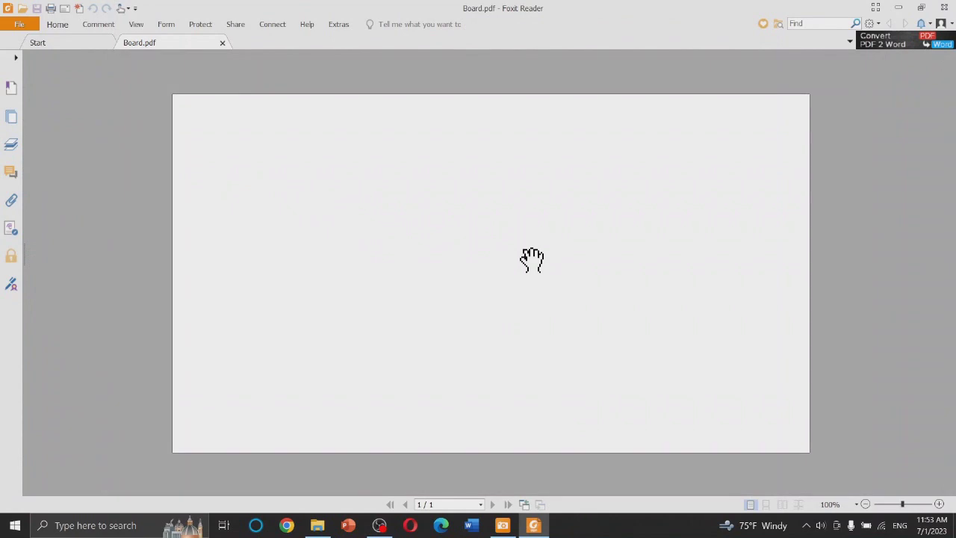
{"action": "scroll", "coordinate": [532, 260], "scroll_direction": "up", "scroll_amount": 1}
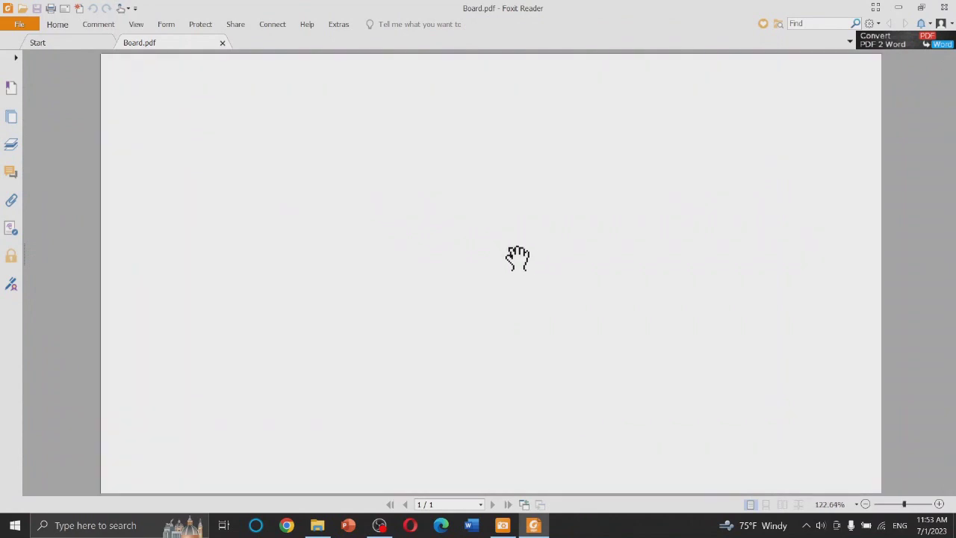
{"action": "left_click", "coordinate": [101, 24]}
{"action": "left_click", "coordinate": [178, 60]}
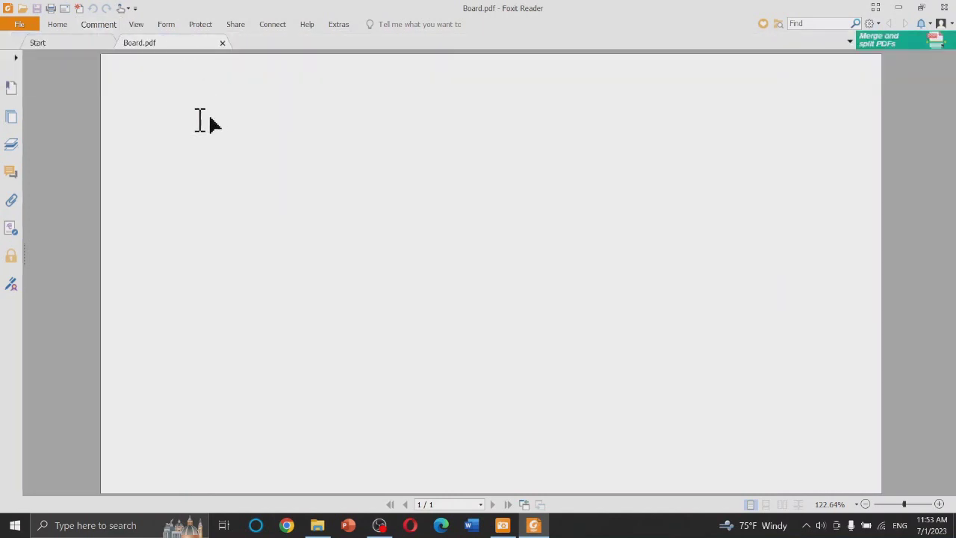
{"action": "left_click", "coordinate": [494, 92]}
{"action": "type", "text": "Excell"}
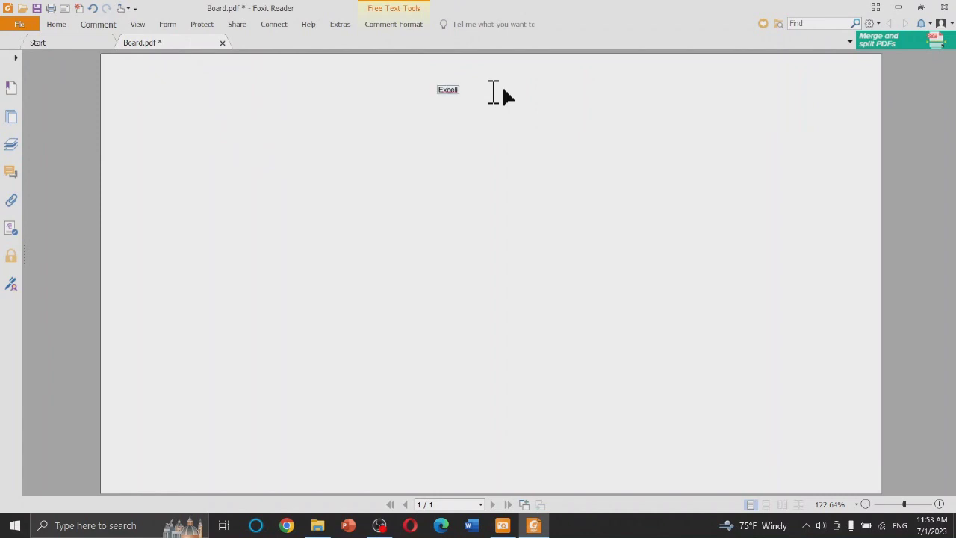
{"action": "left_click", "coordinate": [441, 104]}
Enlarge the Excel text with repeated font-size increases
{"action": "left_click", "coordinate": [451, 91]}
{"action": "scroll", "coordinate": [469, 102], "scroll_direction": "up", "scroll_amount": 1}
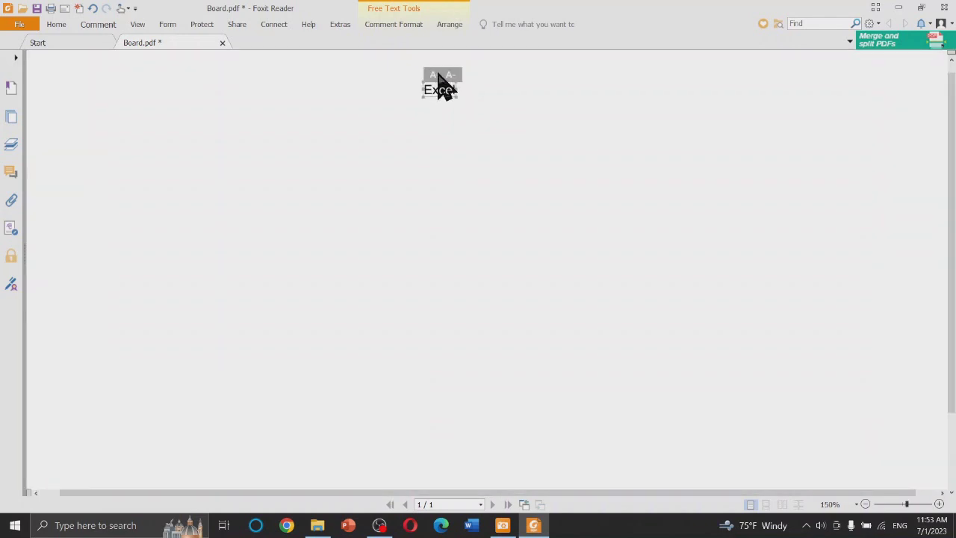
{"action": "left_click", "coordinate": [434, 75]}
{"action": "left_click", "coordinate": [434, 75]}
{"action": "left_click", "coordinate": [435, 74]}
{"action": "left_click", "coordinate": [441, 77]}
{"action": "left_click", "coordinate": [442, 102]}
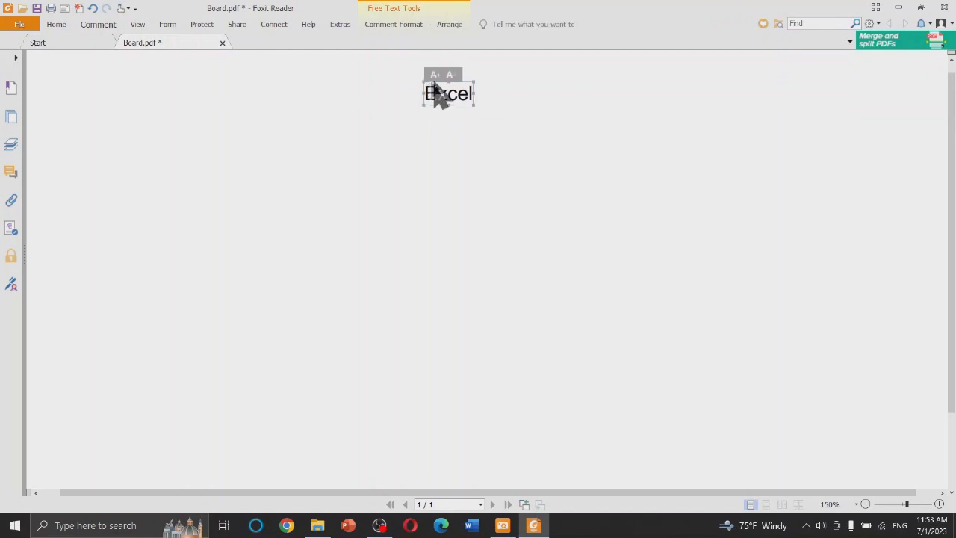
{"action": "left_click", "coordinate": [435, 76]}
{"action": "left_click", "coordinate": [435, 76]}
{"action": "left_click", "coordinate": [435, 76]}
{"action": "left_click", "coordinate": [434, 76]}
Duplicate the Excel text box with copy and paste
{"action": "scroll", "coordinate": [565, 229], "scroll_direction": "down", "scroll_amount": 2, "text": "ctrl"}
{"action": "left_click", "coordinate": [543, 167]}
{"action": "left_click", "coordinate": [476, 112]}
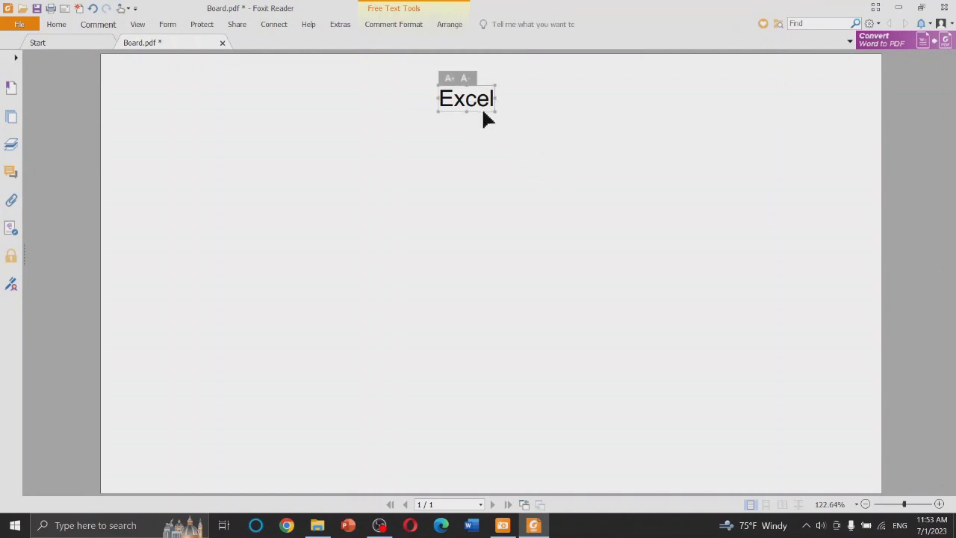
{"action": "key", "text": "ctrl+c"}
{"action": "key", "text": "ctrl+v"}
Move the pasted copy to the upper left and retype it as 'Dinamik'
{"action": "left_click_drag", "start_coordinate": [537, 299], "coordinate": [306, 142]}
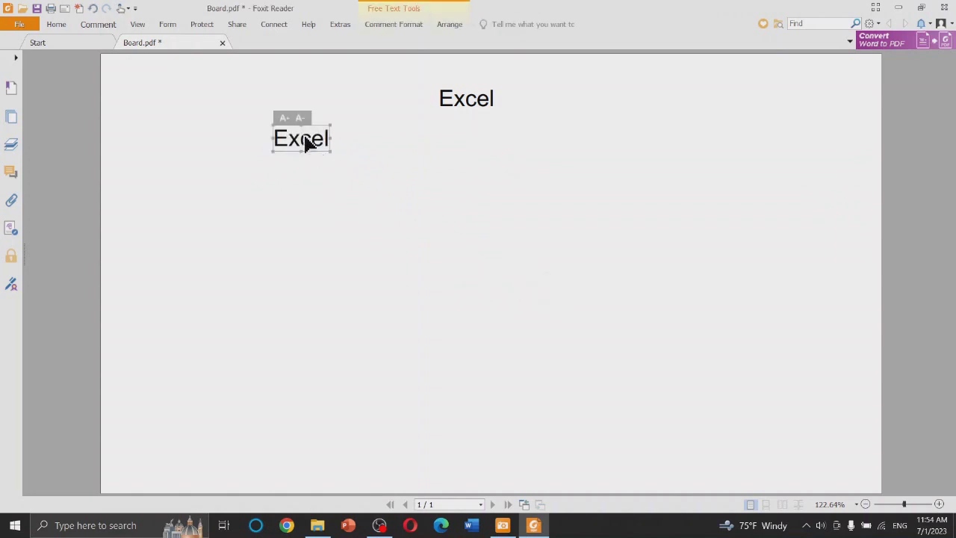
{"action": "double_click", "coordinate": [314, 145]}
{"action": "double_click", "coordinate": [312, 141]}
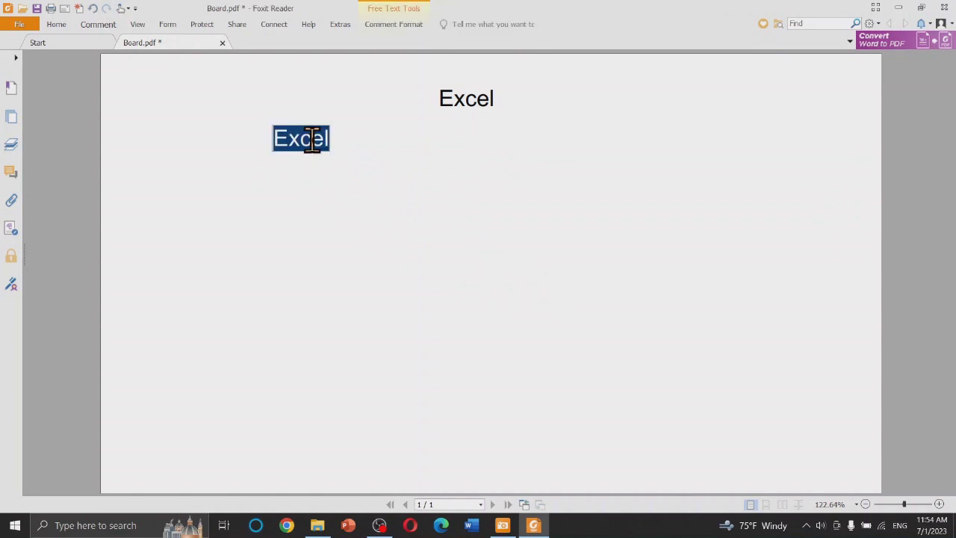
{"action": "type", "text": "Dinamik"}
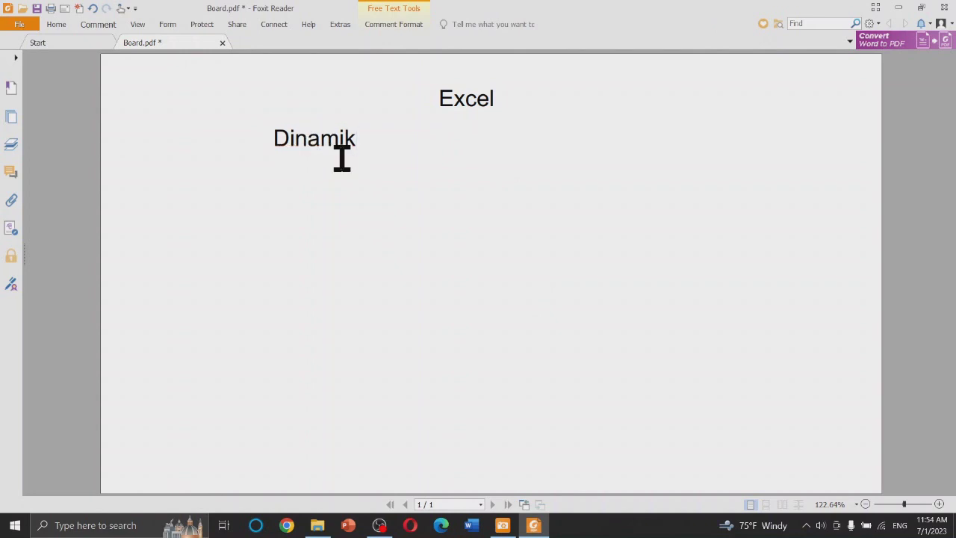
{"action": "key", "text": "Escape"}
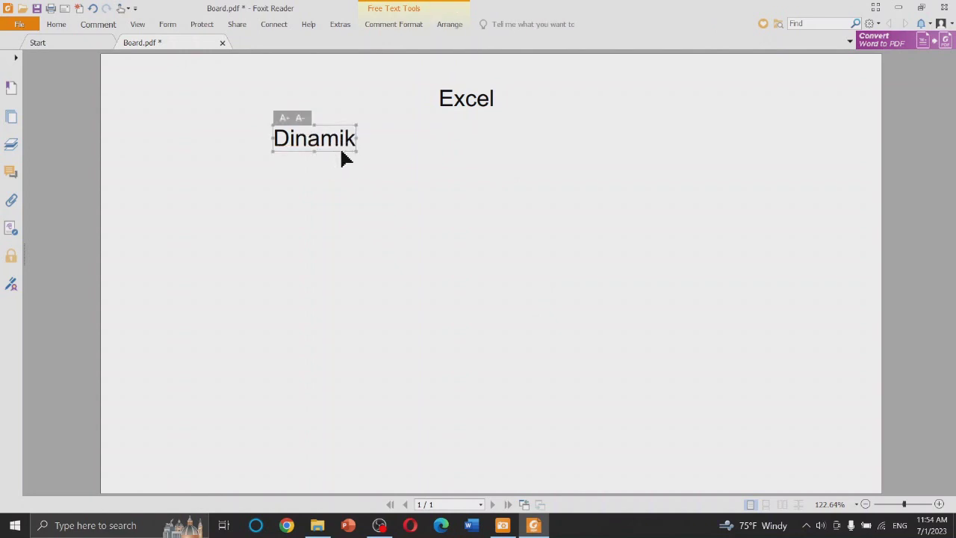
Duplicate Dinamik, place the copy at upper right and retype it as 'Statik'
{"action": "key", "text": "ctrl+c"}
{"action": "key", "text": "ctrl+v"}
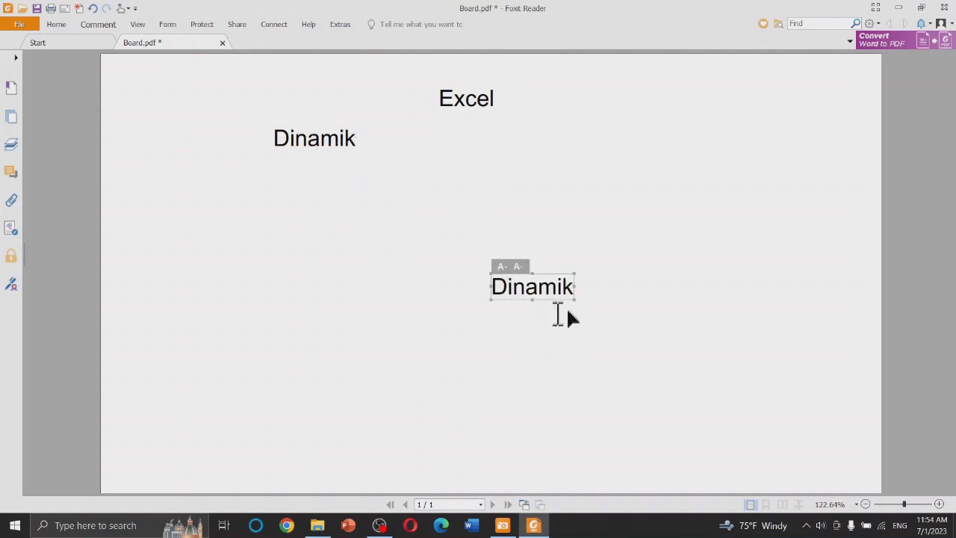
{"action": "left_click_drag", "start_coordinate": [557, 295], "coordinate": [693, 157]}
{"action": "double_click", "coordinate": [665, 134]}
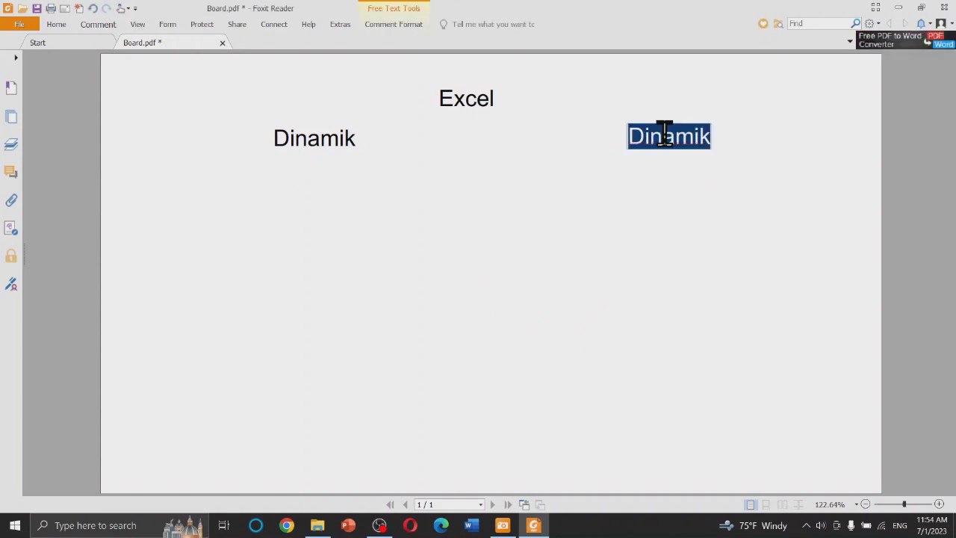
{"action": "type", "text": "Statik"}
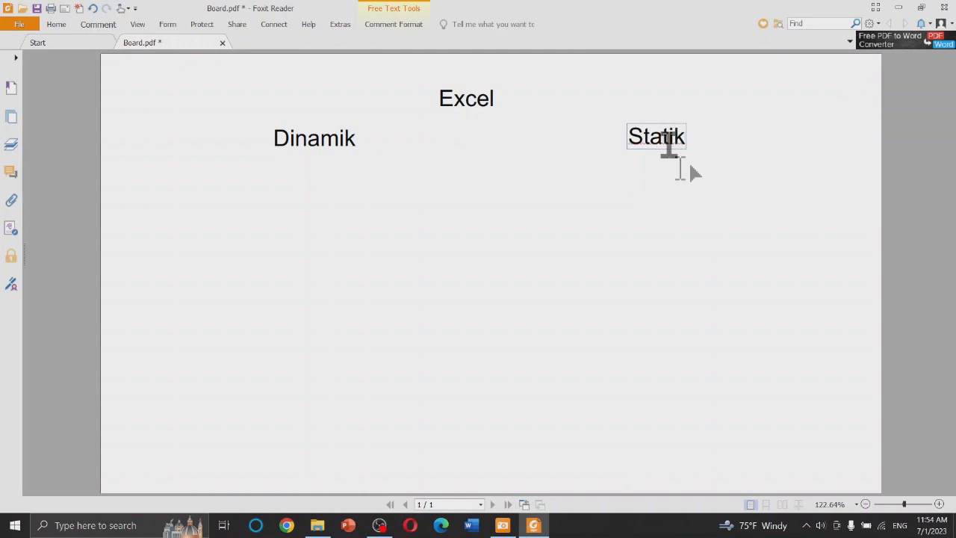
{"action": "left_click", "coordinate": [729, 224]}
{"action": "left_click", "coordinate": [661, 140]}
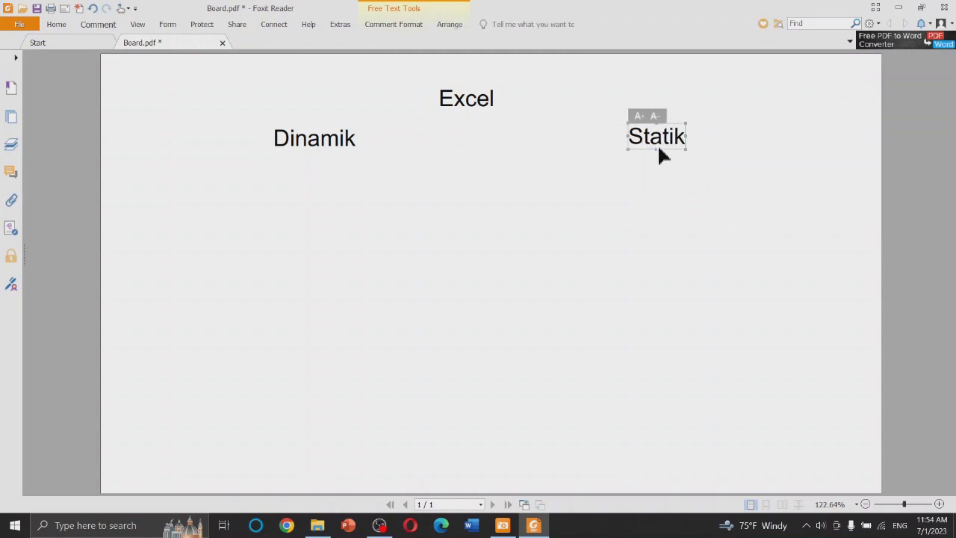
{"action": "left_click_drag", "start_coordinate": [667, 154], "coordinate": [629, 162]}
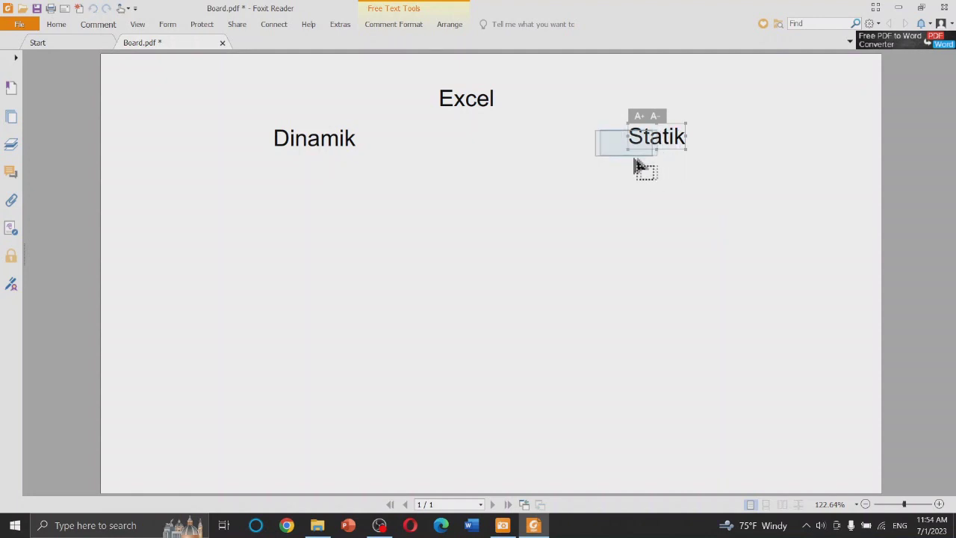
{"action": "left_click_drag", "start_coordinate": [630, 162], "coordinate": [634, 161]}
{"action": "left_click", "coordinate": [684, 181]}
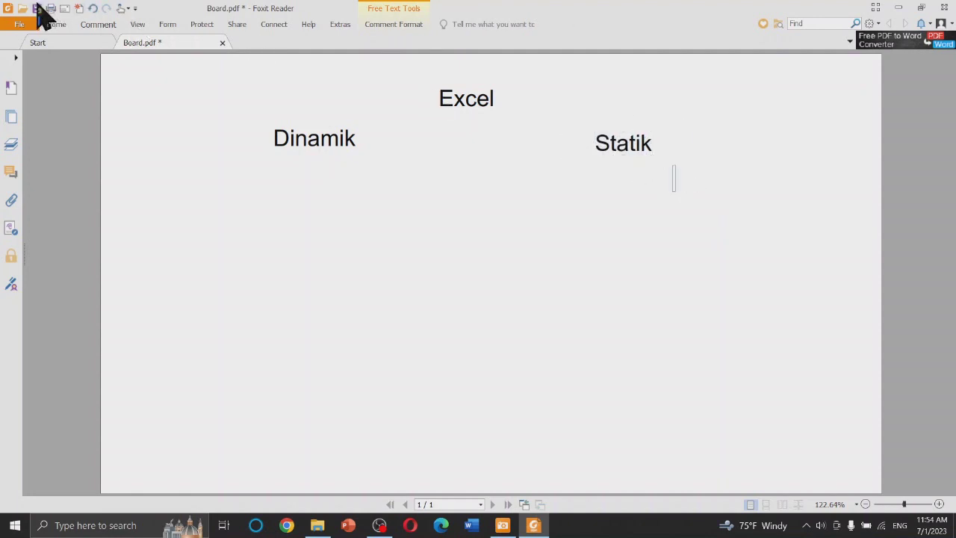
{"action": "left_click", "coordinate": [95, 24]}
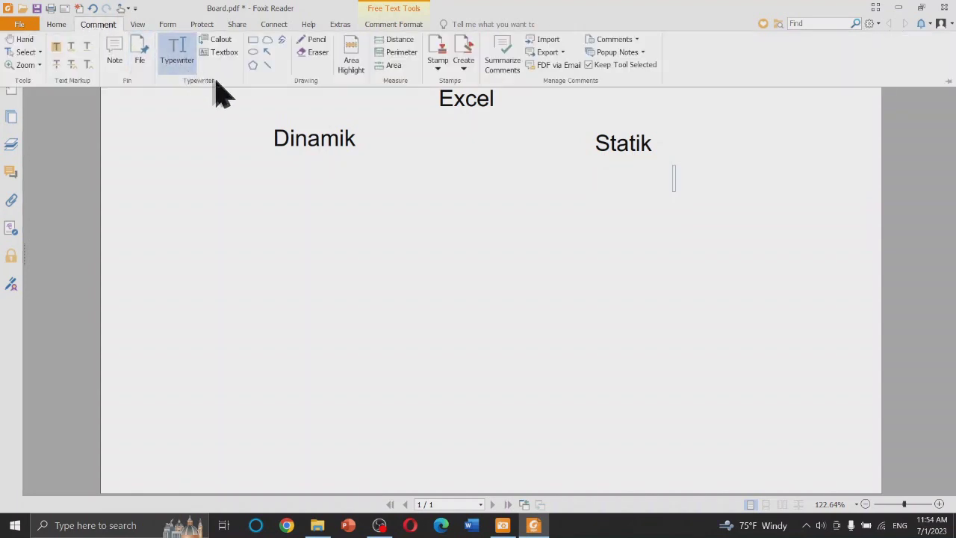
Draw red arrows from Excel to Dinamik and from Excel to Statik
{"action": "left_click", "coordinate": [266, 65]}
{"action": "left_click_drag", "start_coordinate": [423, 105], "coordinate": [363, 124]}
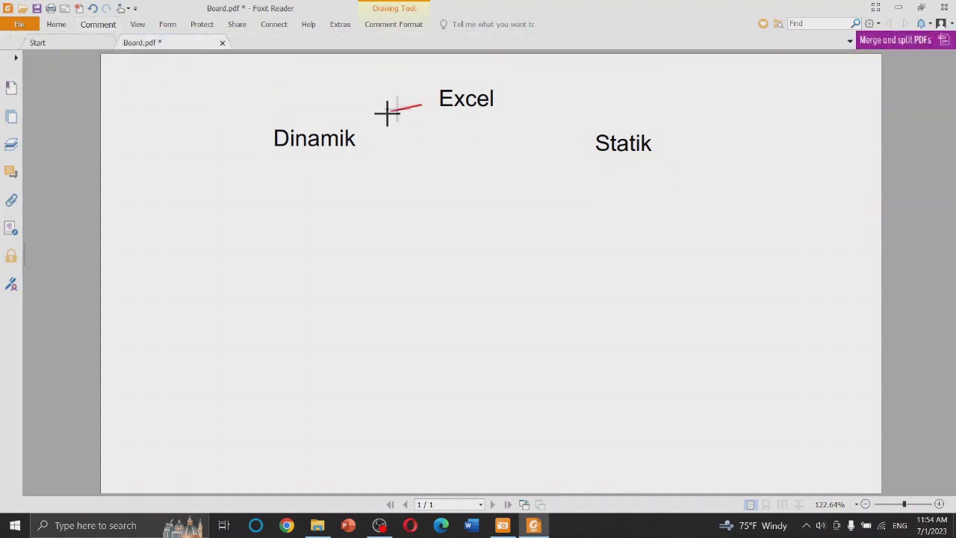
{"action": "left_click_drag", "start_coordinate": [502, 103], "coordinate": [586, 132]}
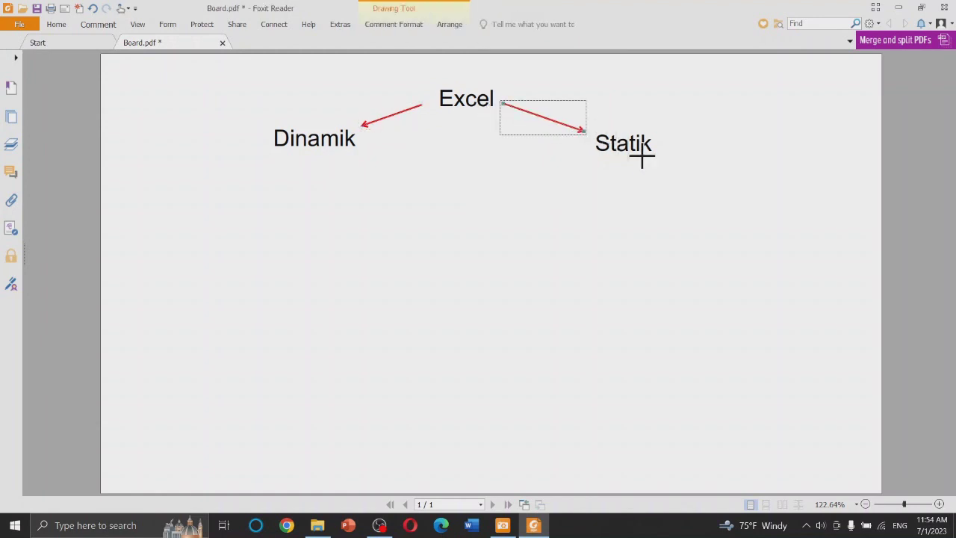
{"action": "left_click", "coordinate": [698, 201]}
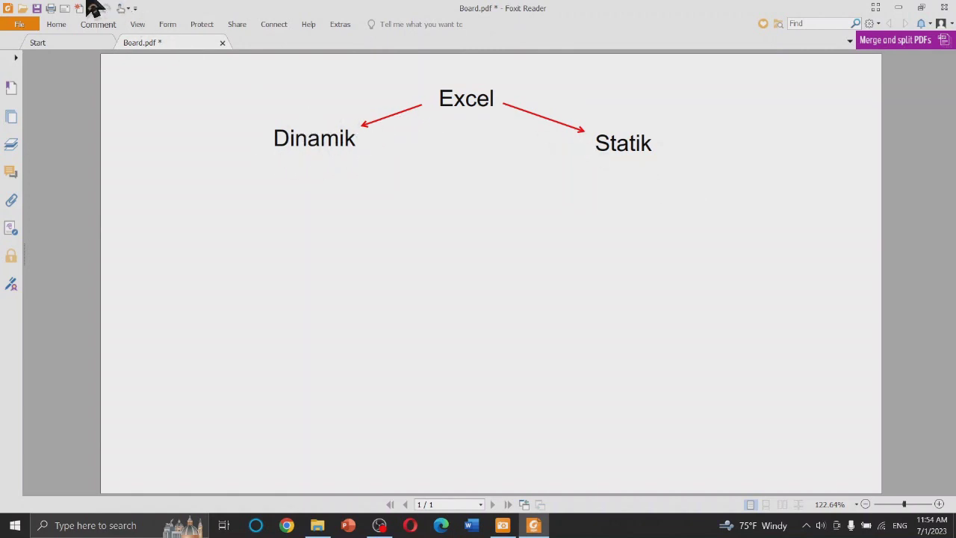
Frame Dinamik, Statik and Excel in red rectangles
{"action": "left_click", "coordinate": [94, 24]}
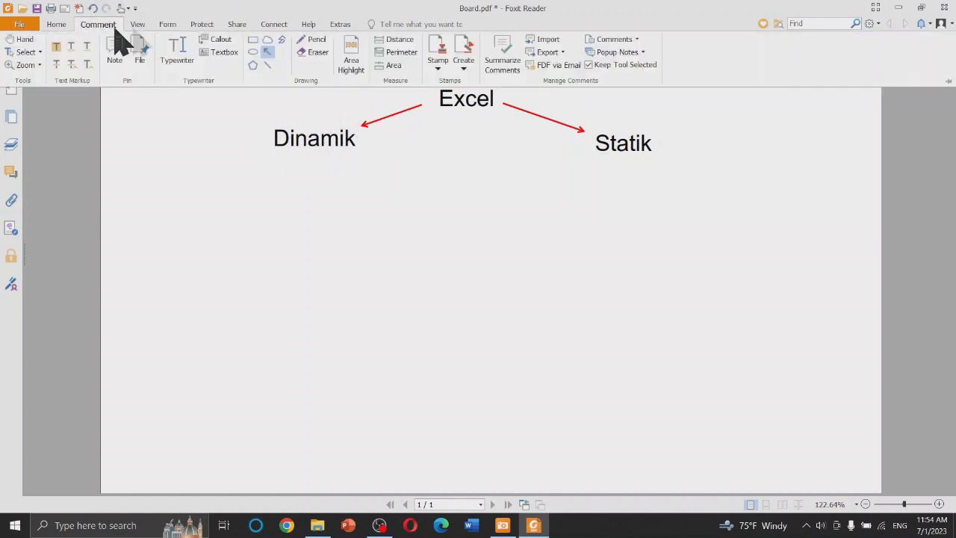
{"action": "left_click", "coordinate": [255, 44]}
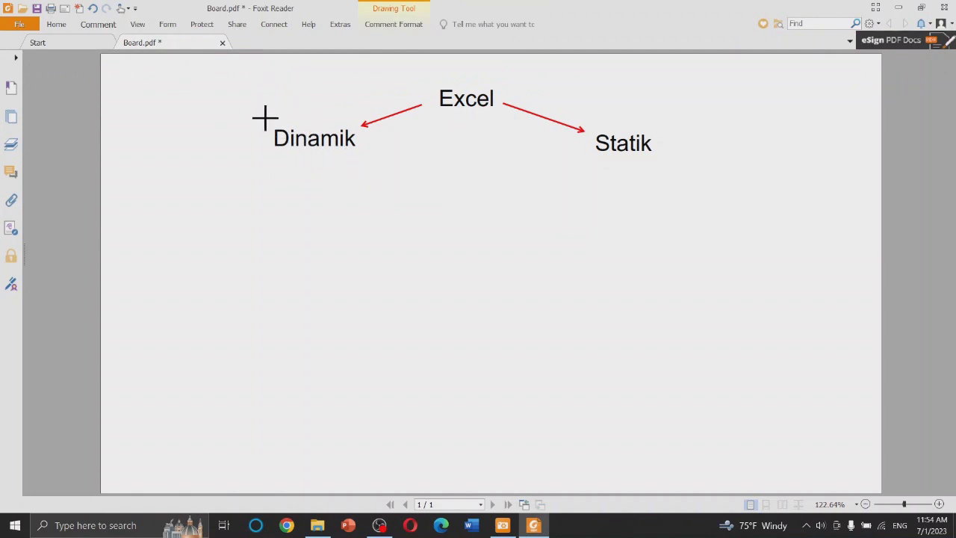
{"action": "left_click_drag", "start_coordinate": [261, 118], "coordinate": [363, 161]}
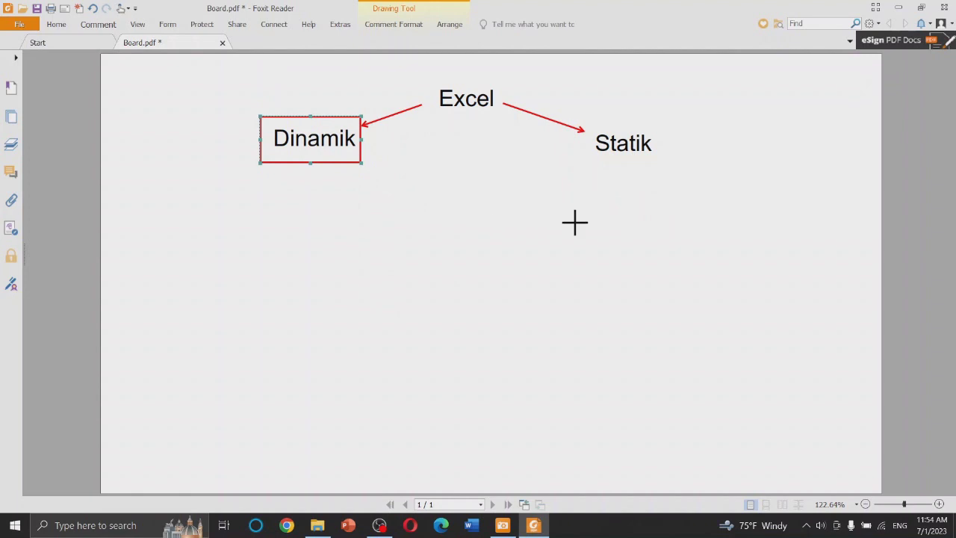
{"action": "left_click_drag", "start_coordinate": [588, 116], "coordinate": [663, 169]}
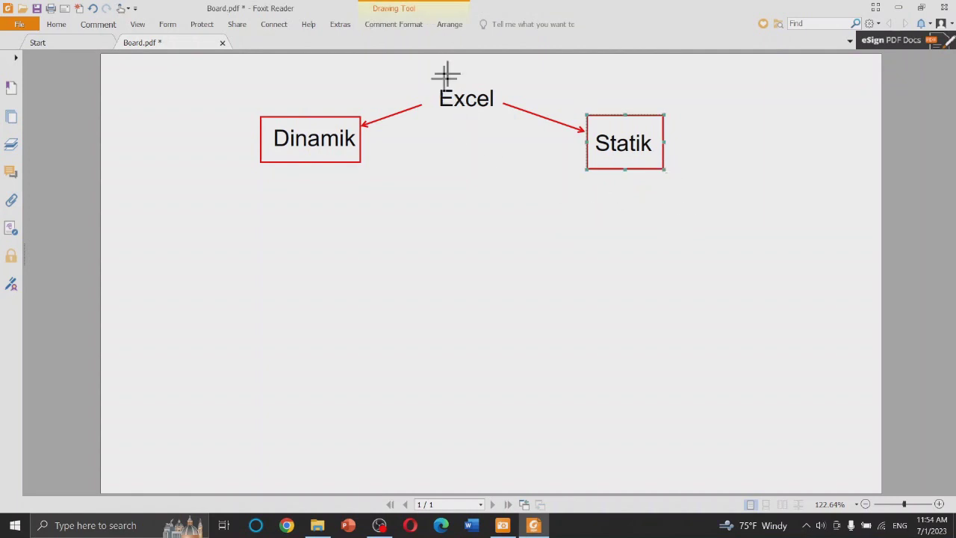
{"action": "left_click_drag", "start_coordinate": [431, 71], "coordinate": [498, 119]}
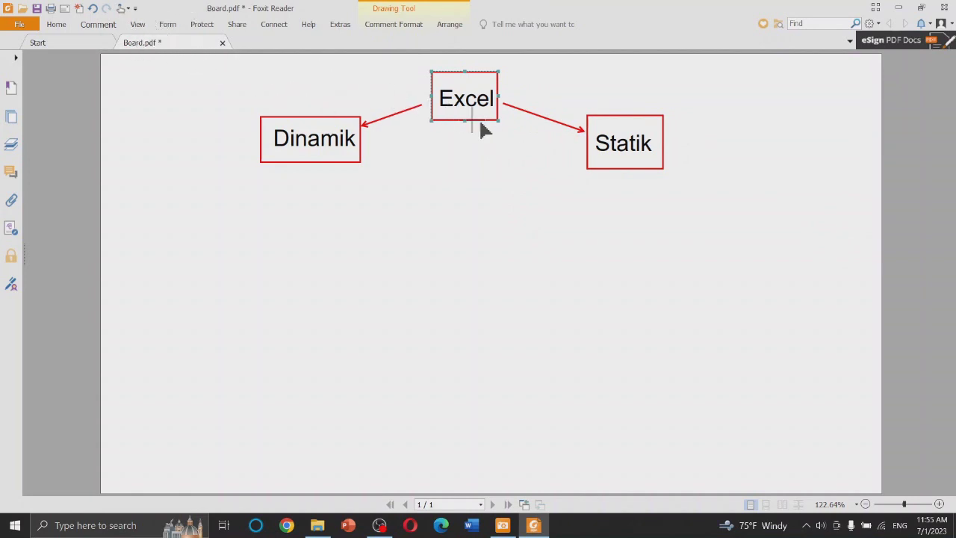
{"action": "left_click", "coordinate": [98, 24]}
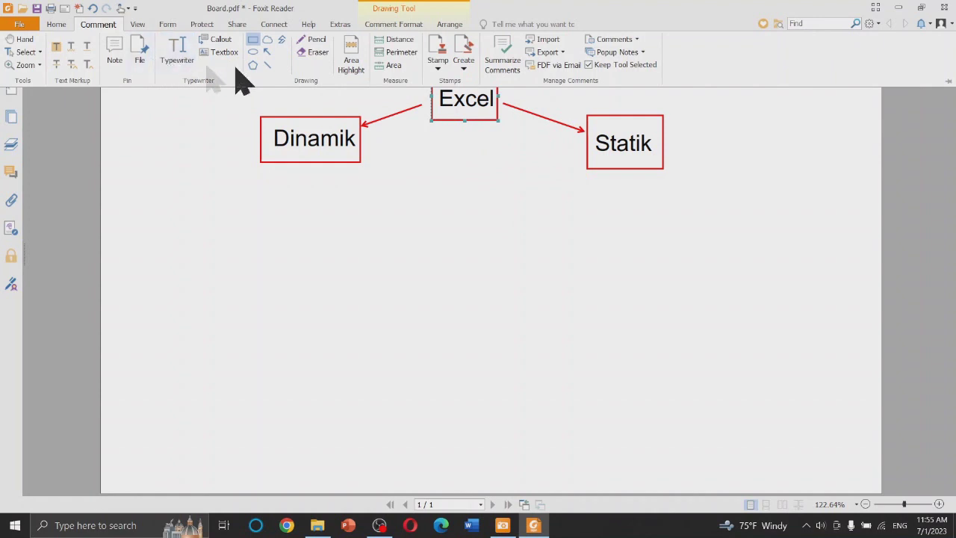
Draw a downward arrow from Excel that forks into left and right branches
{"action": "left_click", "coordinate": [266, 51]}
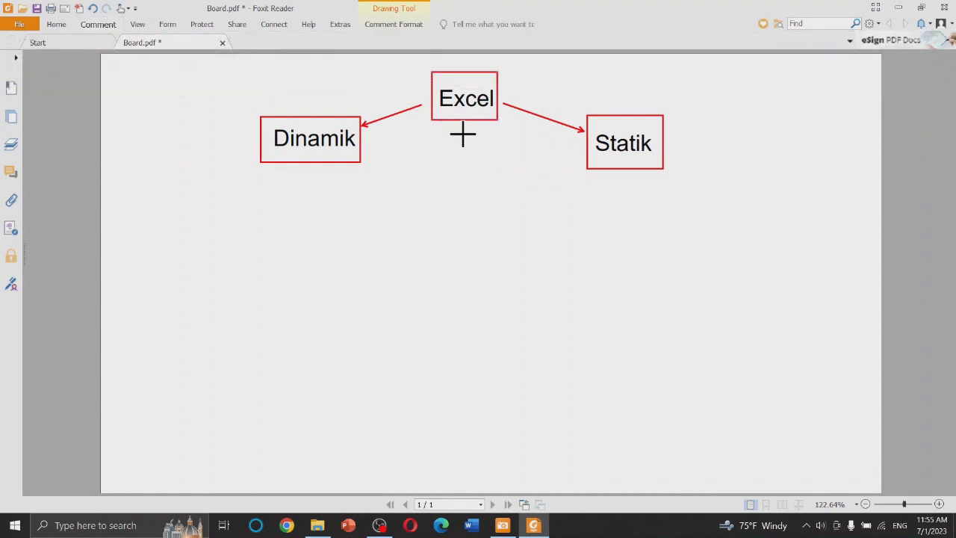
{"action": "left_click_drag", "start_coordinate": [460, 130], "coordinate": [464, 240]}
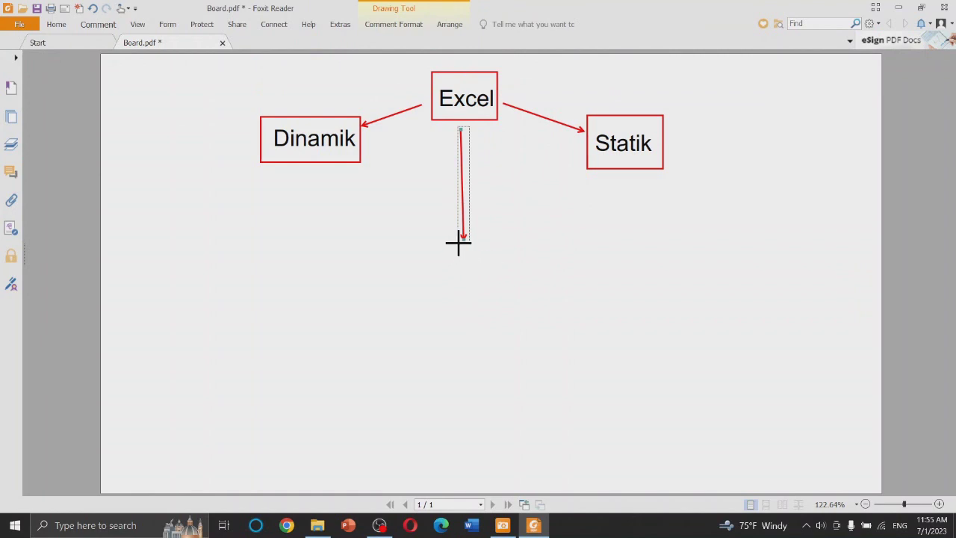
{"action": "left_click_drag", "start_coordinate": [452, 241], "coordinate": [363, 263]}
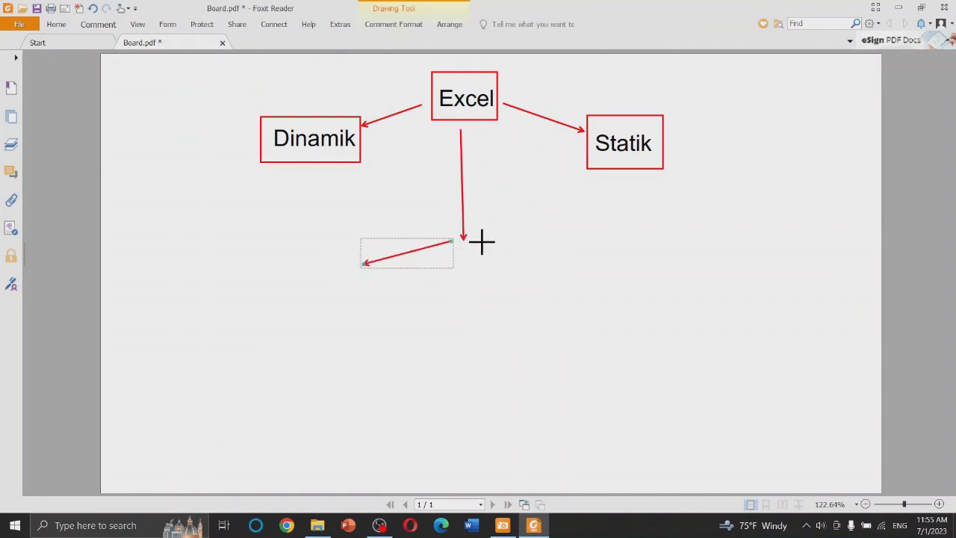
{"action": "left_click_drag", "start_coordinate": [476, 242], "coordinate": [583, 264]}
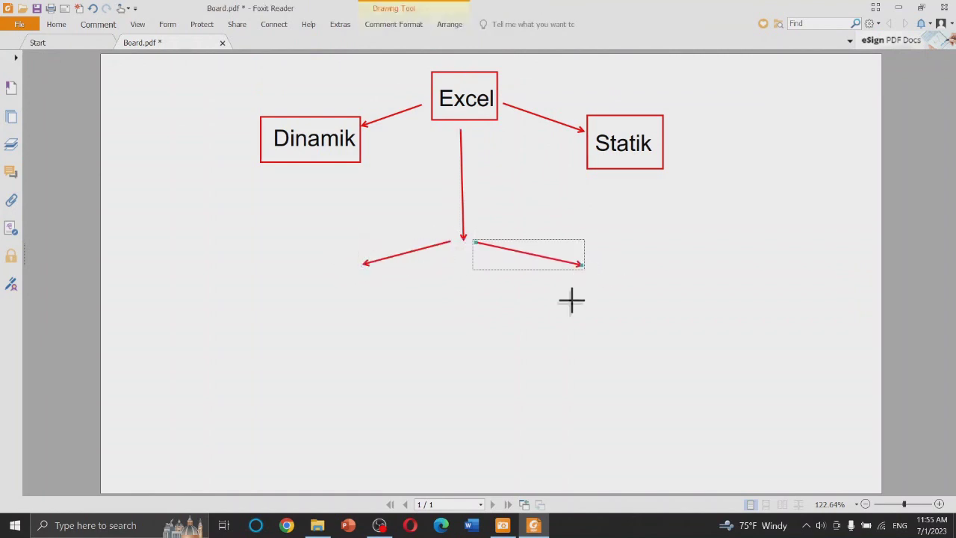
Type 'Local' under the left branch and 'Online' under the right branch
{"action": "left_click", "coordinate": [98, 24]}
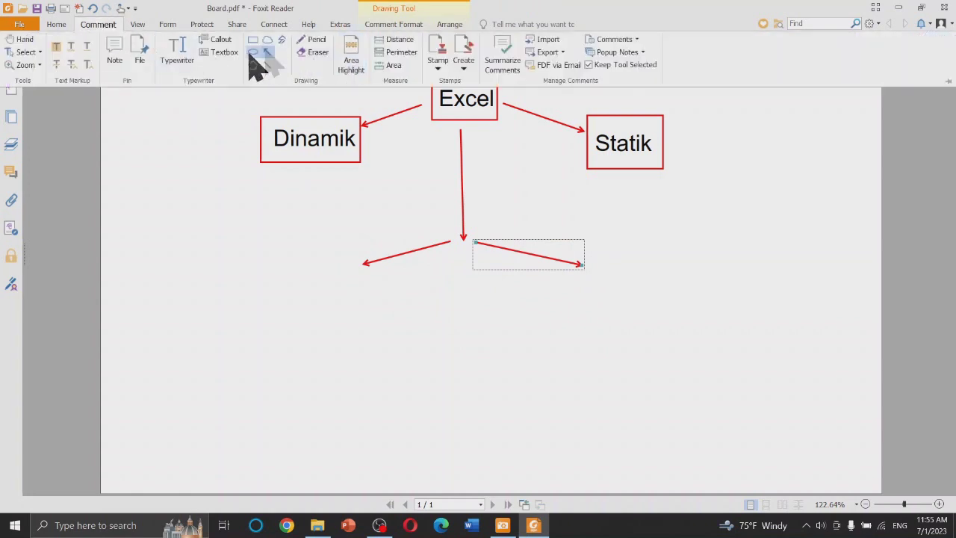
{"action": "left_click", "coordinate": [178, 64]}
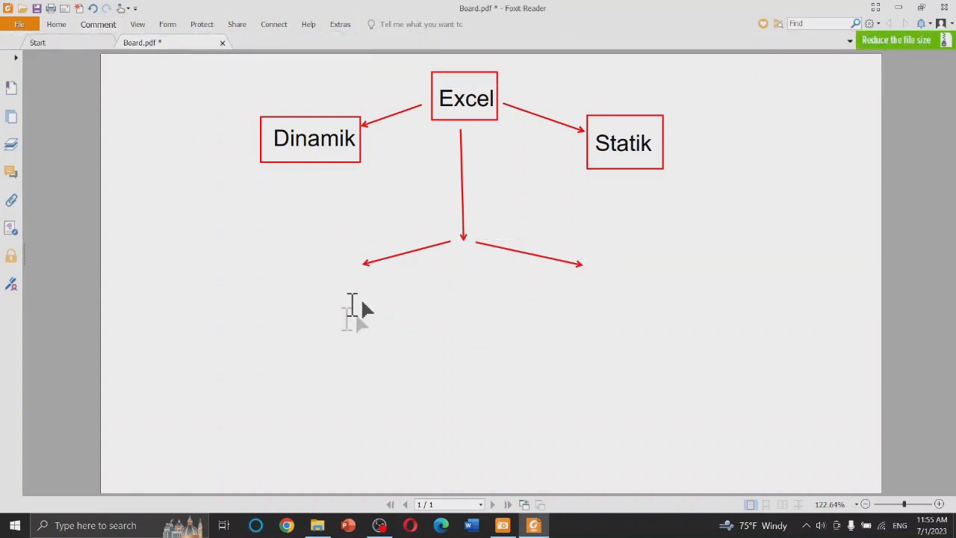
{"action": "left_click", "coordinate": [299, 285]}
{"action": "type", "text": "Local"}
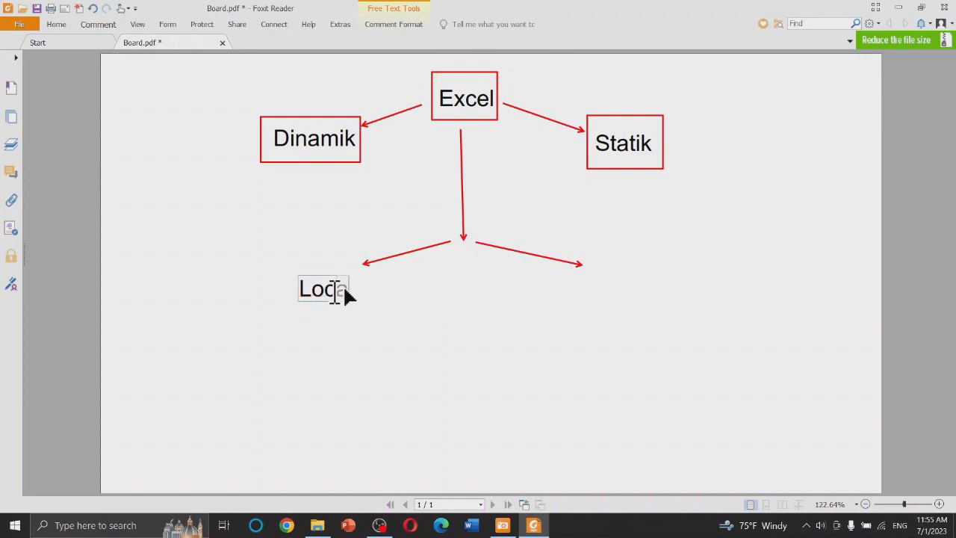
{"action": "left_click", "coordinate": [598, 289]}
{"action": "type", "text": "Online"}
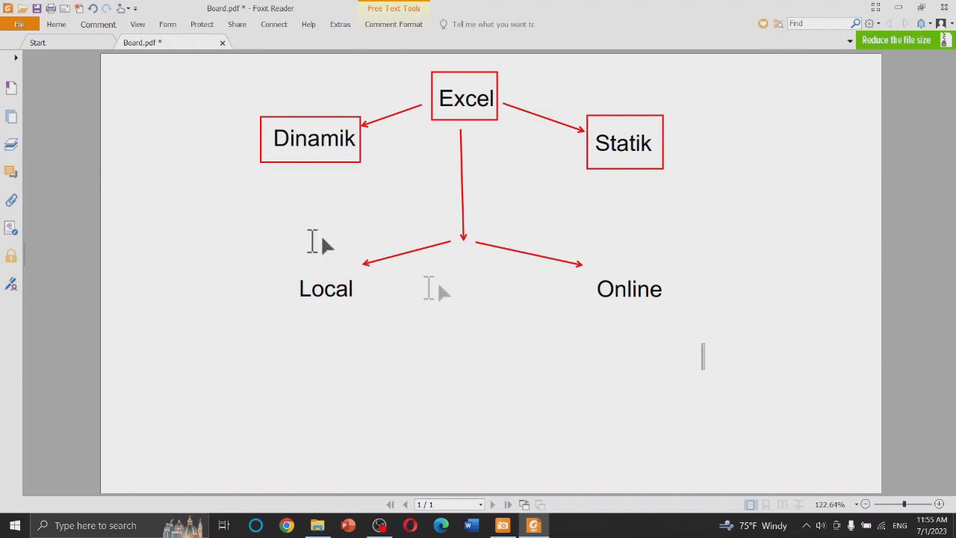
{"action": "left_click", "coordinate": [98, 24]}
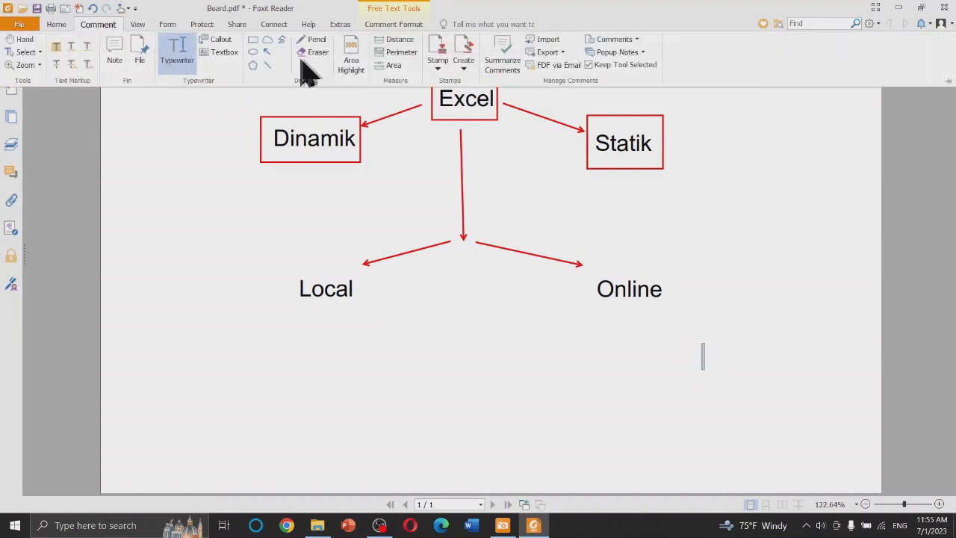
{"action": "left_click", "coordinate": [267, 52]}
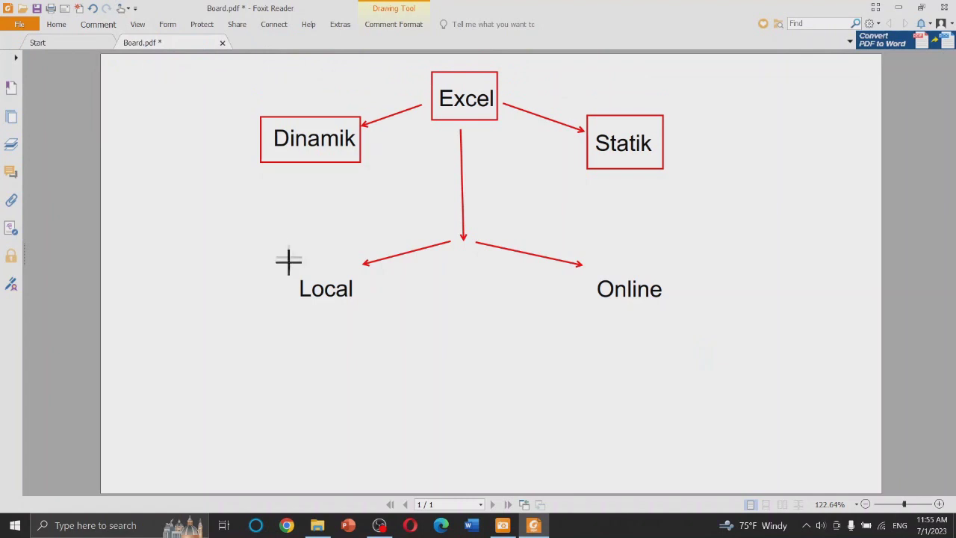
Draw one red rectangle around 'Local' and another around 'Online'
{"action": "left_click_drag", "start_coordinate": [283, 264], "coordinate": [366, 312]}
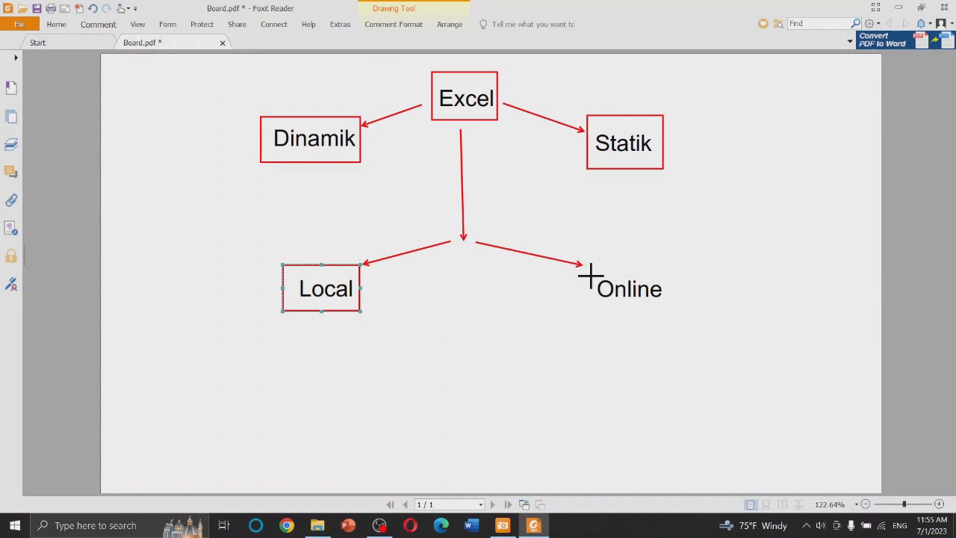
{"action": "mouse_move", "coordinate": [593, 272]}
{"action": "left_mouse_down"}
{"action": "mouse_move", "coordinate": [674, 320]}
{"action": "mouse_move", "coordinate": [670, 314]}
{"action": "left_mouse_up"}
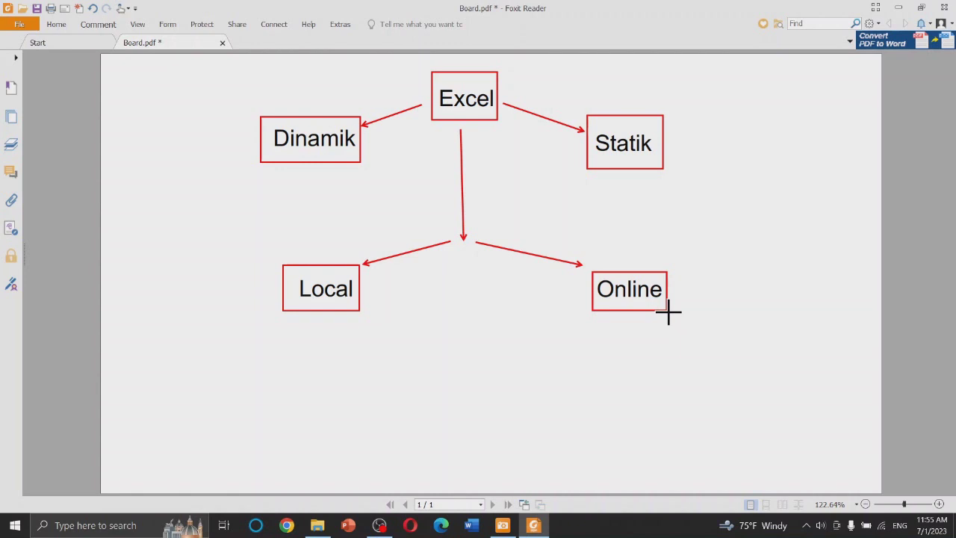
{"action": "left_click_drag", "start_coordinate": [669, 314], "coordinate": [668, 312]}
{"action": "left_click", "coordinate": [764, 325]}
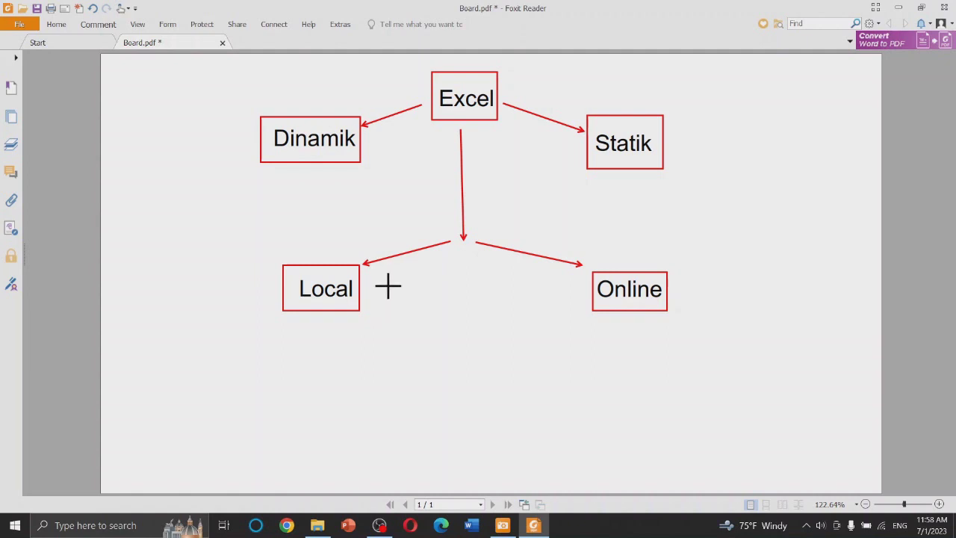
{"action": "left_click", "coordinate": [96, 25]}
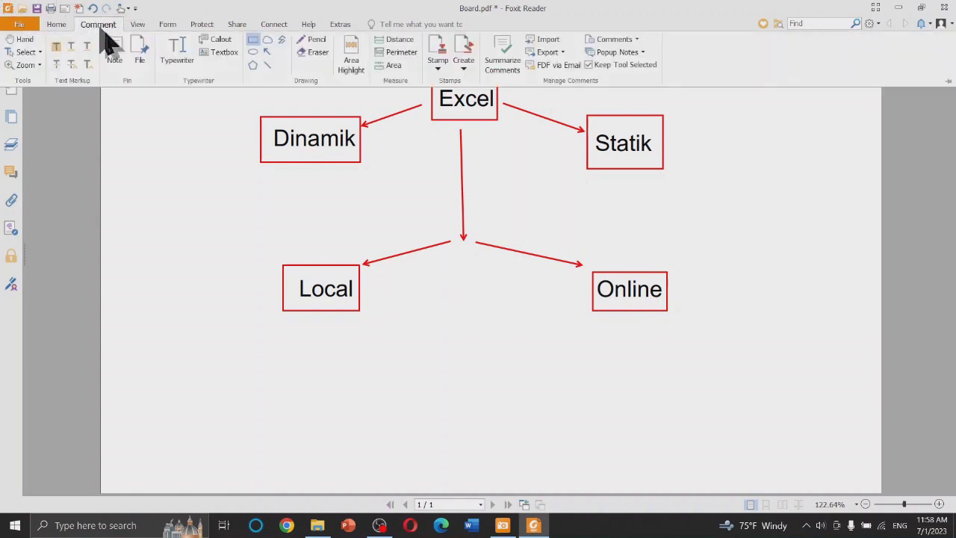
Type 'Şagird datalarının qəbulu' below the boxes using the Azerbaijani keyboard layout
{"action": "left_click", "coordinate": [193, 66]}
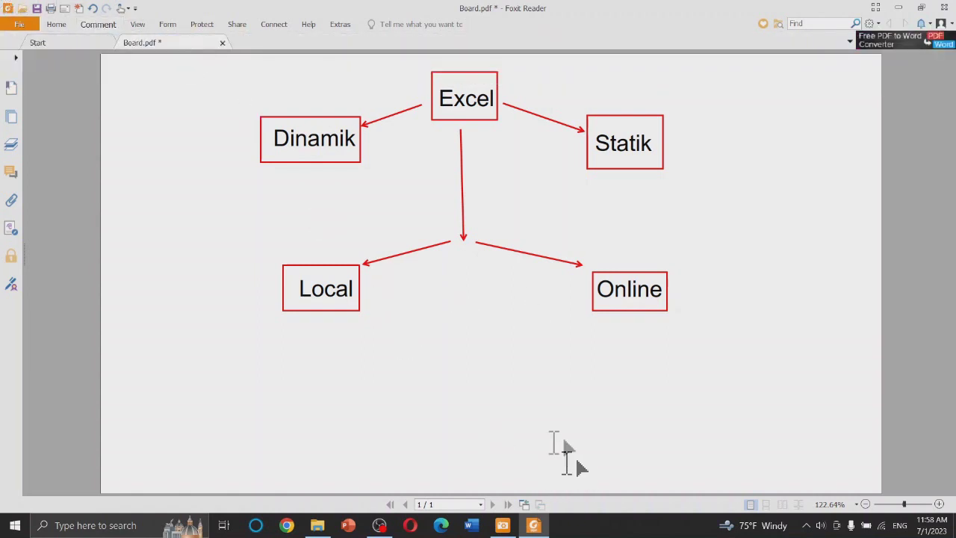
{"action": "left_click", "coordinate": [454, 349]}
{"action": "type", "text": ">a"}
{"action": "key", "text": "BackSpace"}
{"action": "key", "text": "BackSpace"}
{"action": "key", "text": "super+space"}
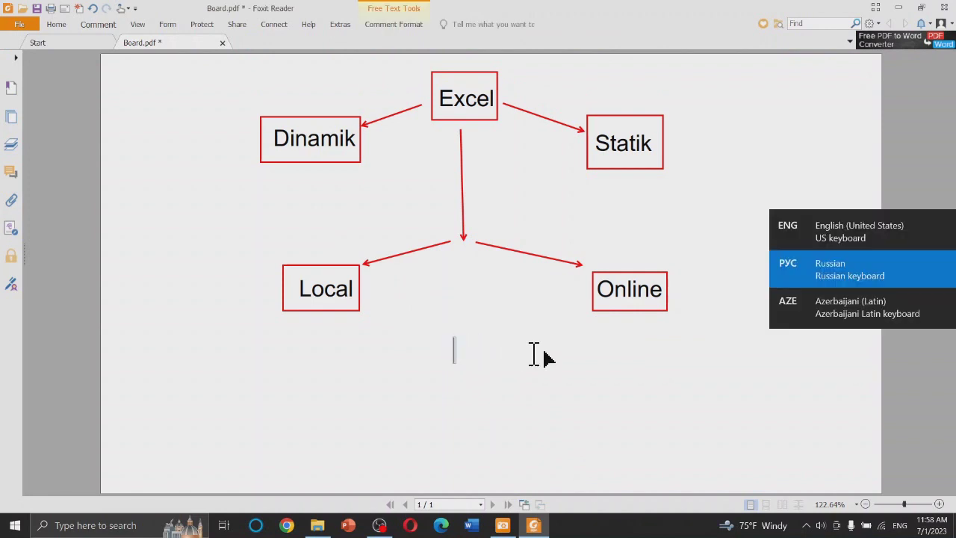
{"action": "key", "text": "super+space"}
{"action": "type", "text": "Şagird datalarının qəbulu"}
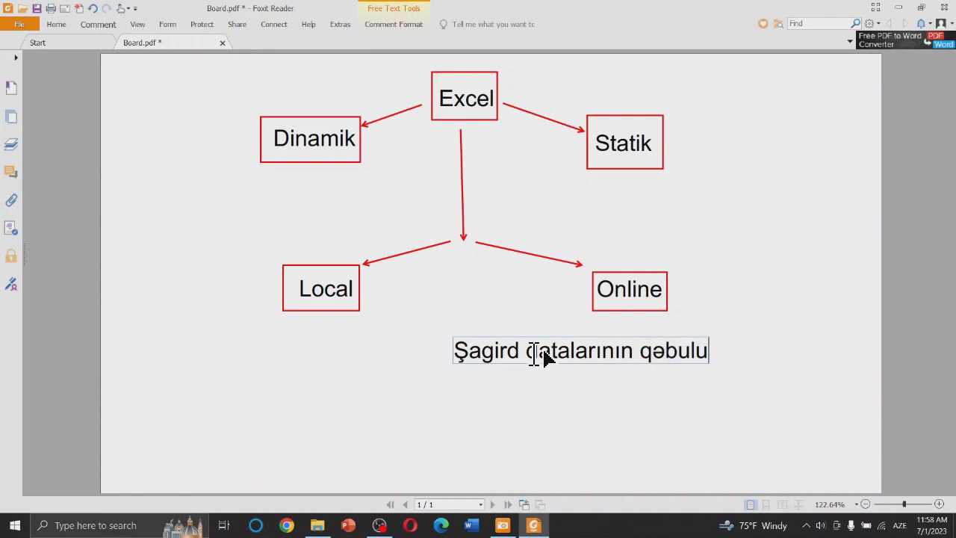
{"action": "left_click", "coordinate": [562, 384]}
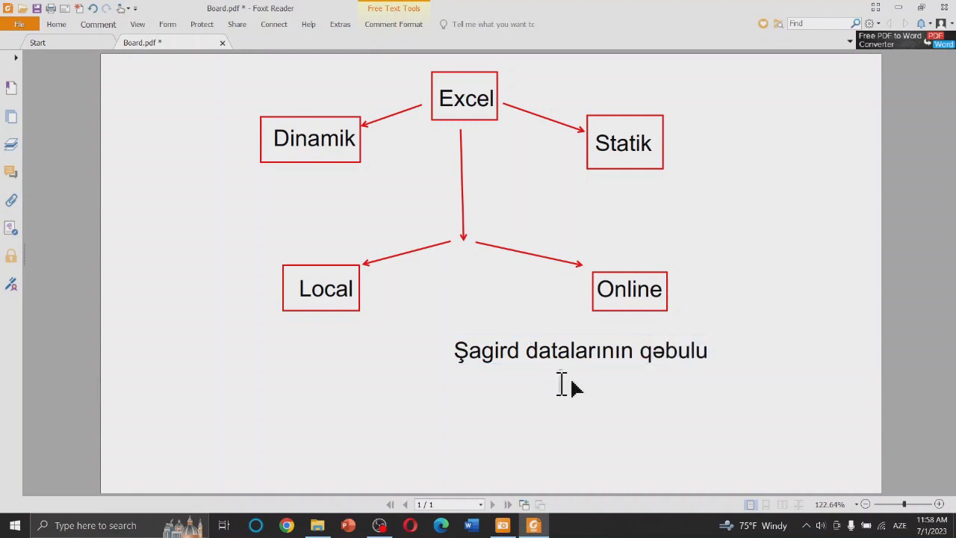
Drag the caption left so it is centred beneath Local and Online
{"action": "left_click_drag", "start_coordinate": [574, 352], "coordinate": [484, 348]}
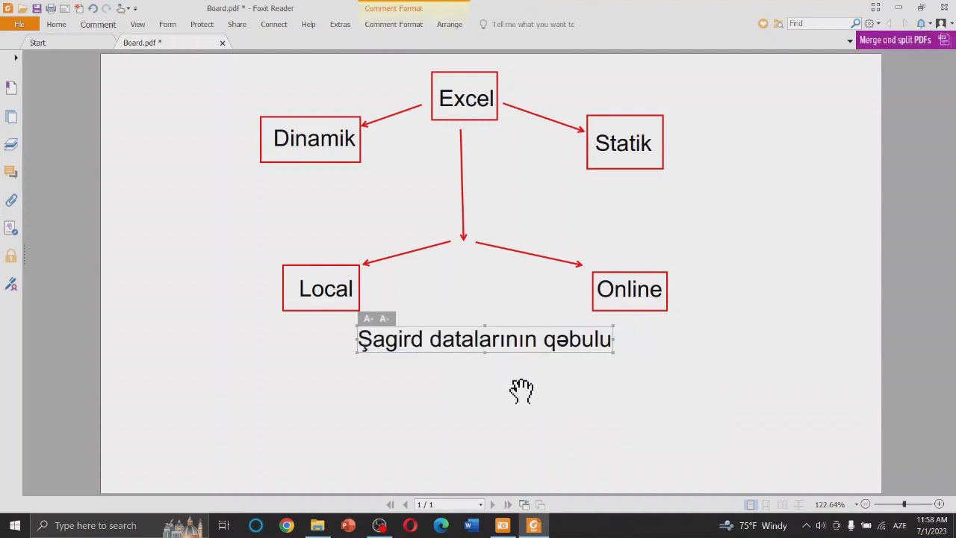
{"action": "left_click", "coordinate": [522, 390]}
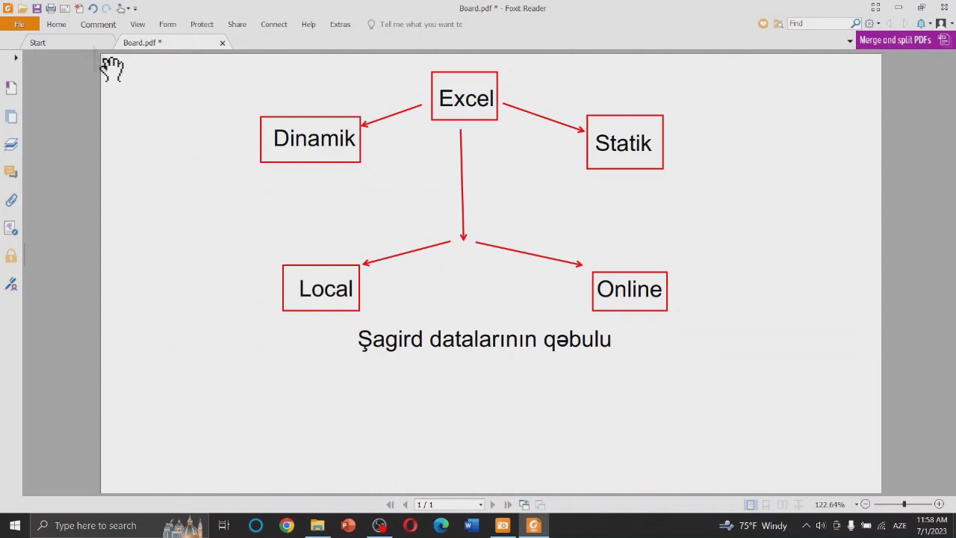
{"action": "left_click", "coordinate": [104, 26]}
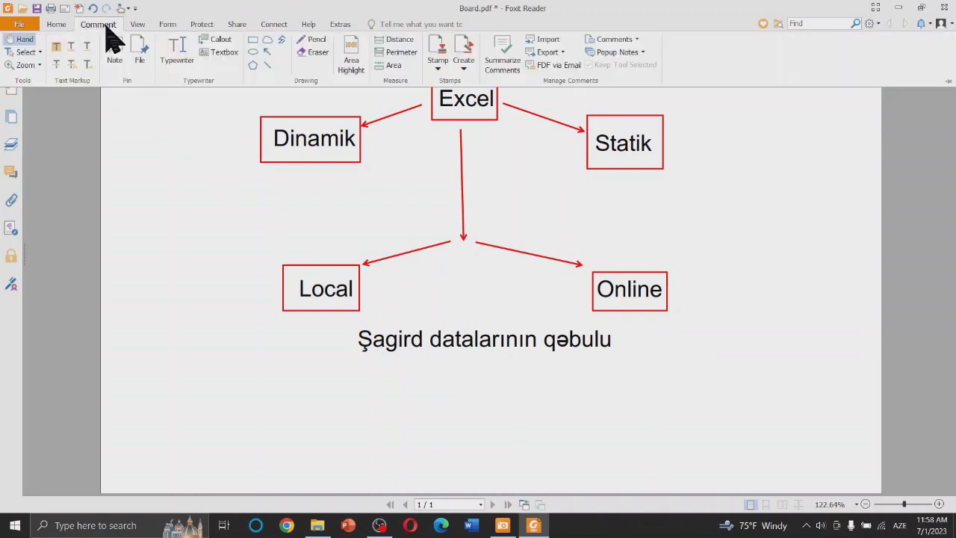
{"action": "left_click", "coordinate": [180, 54]}
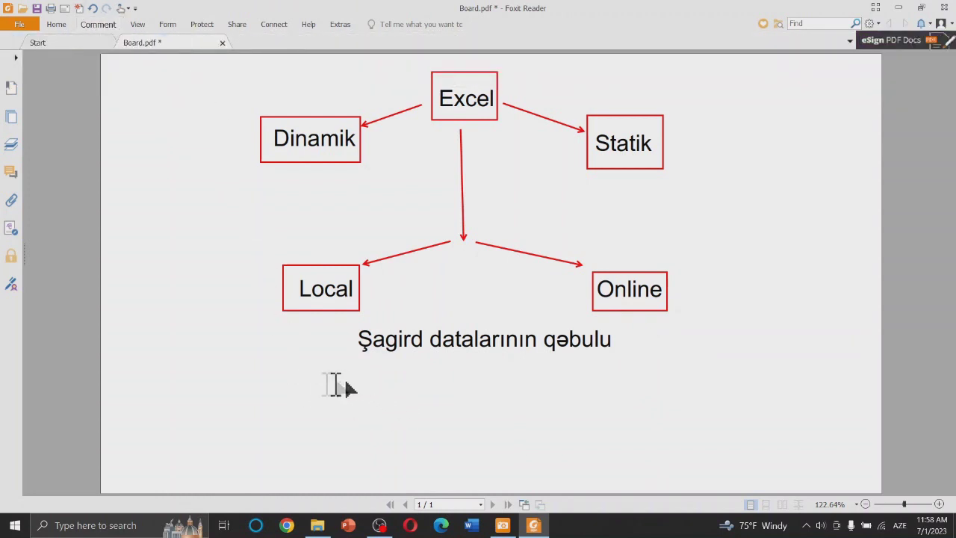
Type 'Öncəki illərdəki fayllar' at the lower left beneath the caption
{"action": "left_click", "coordinate": [138, 385]}
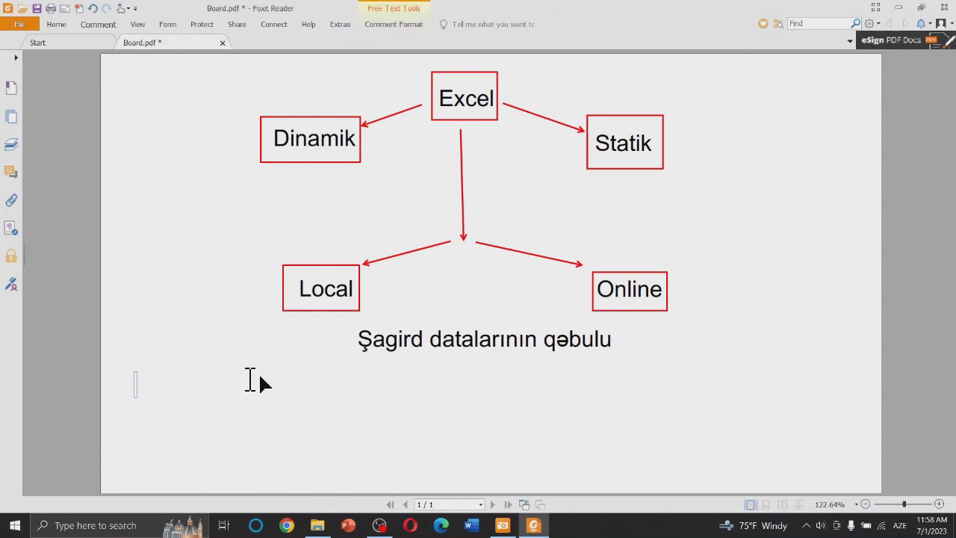
{"action": "type", "text": "Ön"}
{"action": "type", "text": "cəl"}
{"action": "key", "text": "BackSpace"}
{"action": "type", "text": "ki illə"}
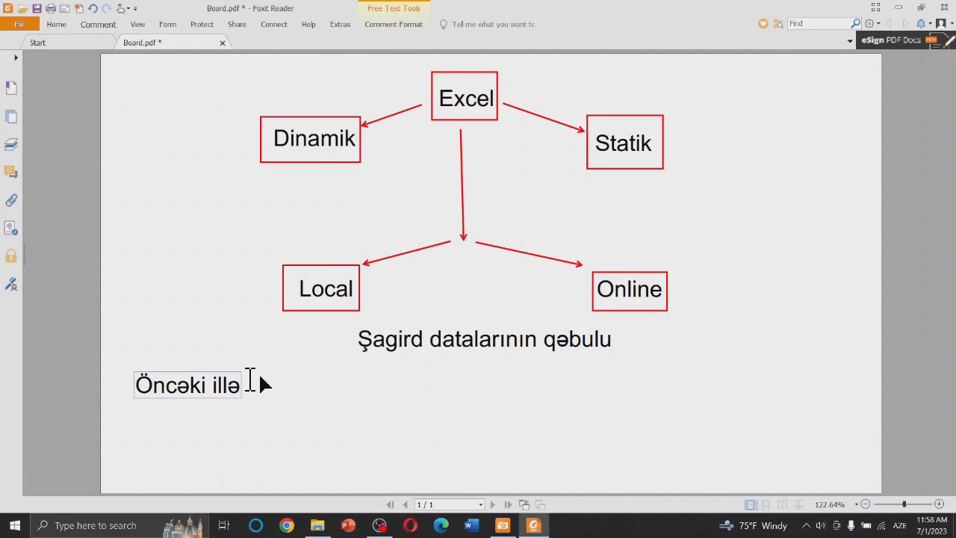
{"action": "type", "text": "rdəki fayllar"}
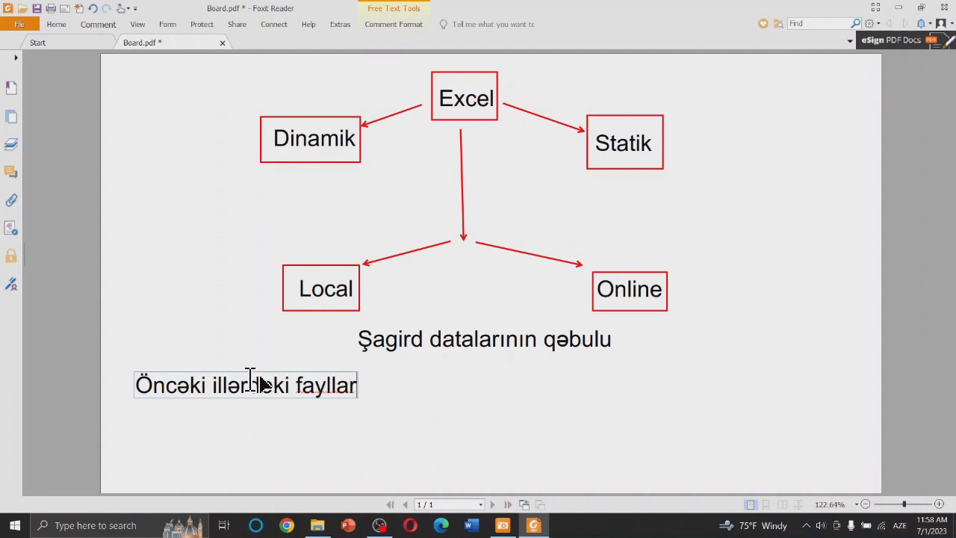
{"action": "left_click", "coordinate": [381, 416]}
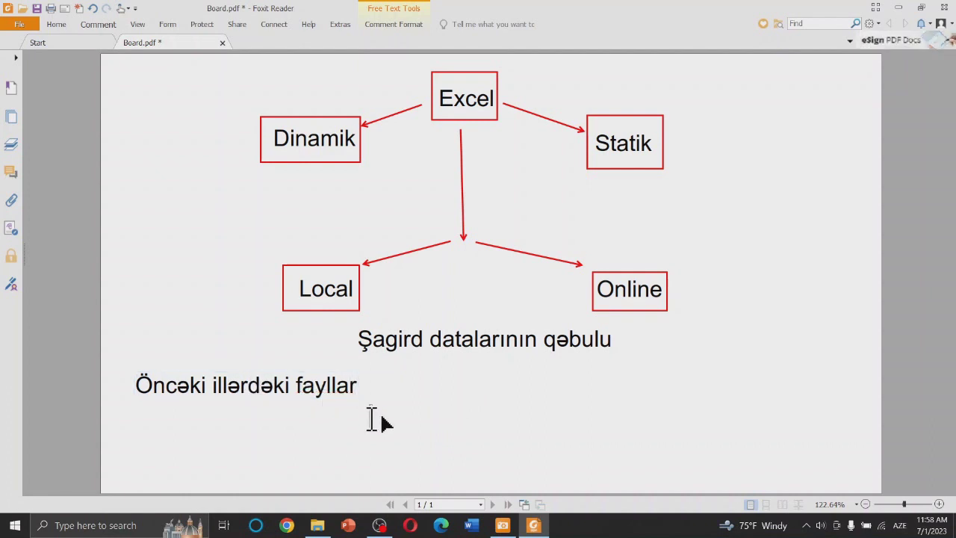
Add 'Məktəb data arxivi' and 'Forma üzərindən' labels to its right
{"action": "left_click", "coordinate": [372, 417]}
{"action": "left_click", "coordinate": [413, 385]}
{"action": "type", "text": "Məktəb data arxivi"}
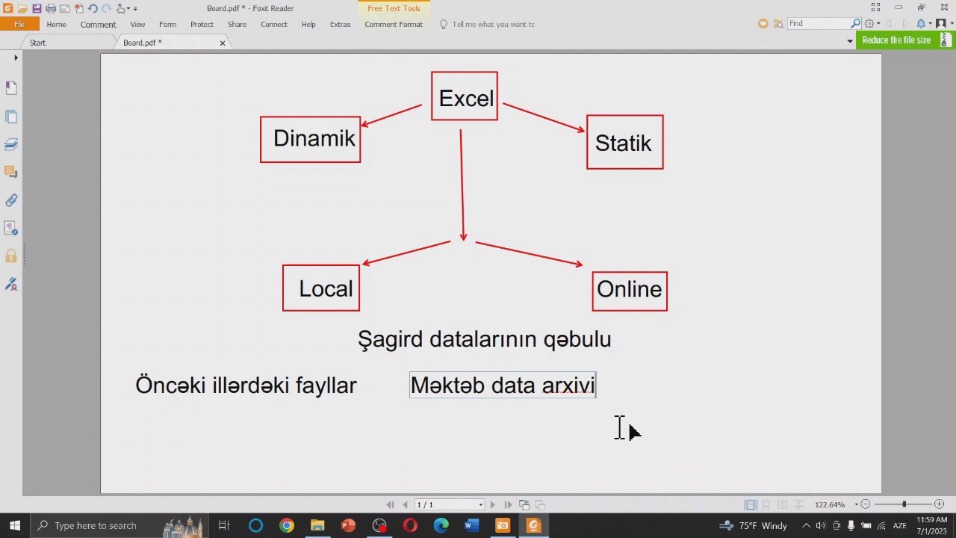
{"action": "left_click", "coordinate": [573, 422]}
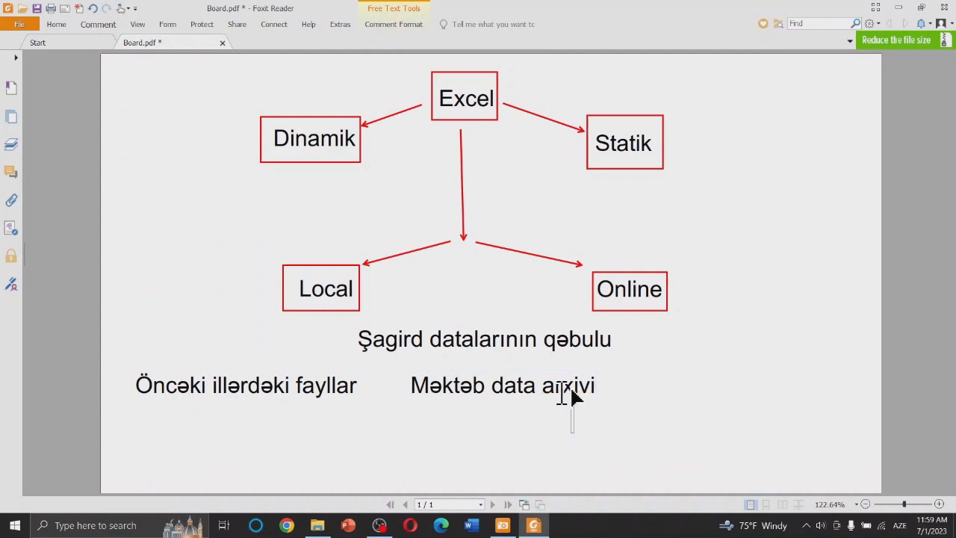
{"action": "left_click", "coordinate": [573, 392]}
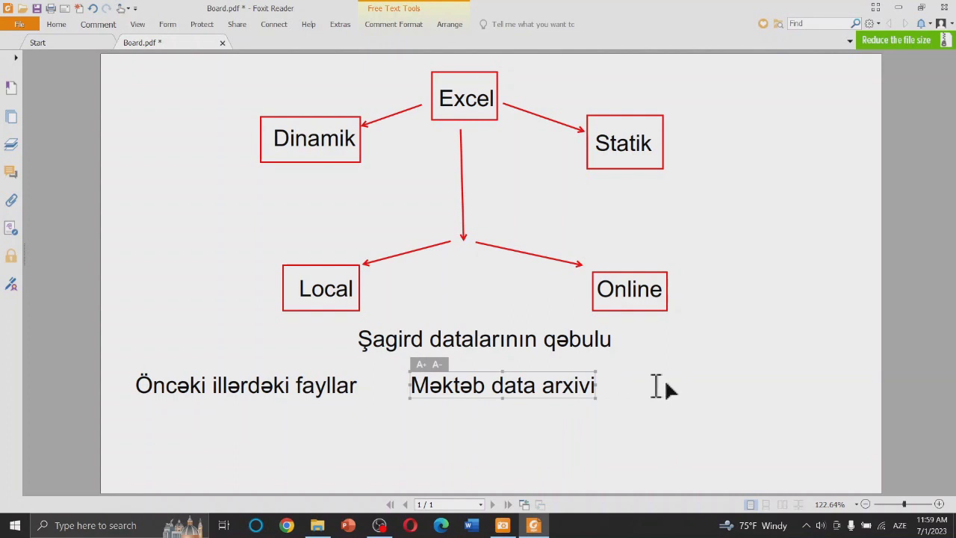
{"action": "left_click", "coordinate": [655, 386]}
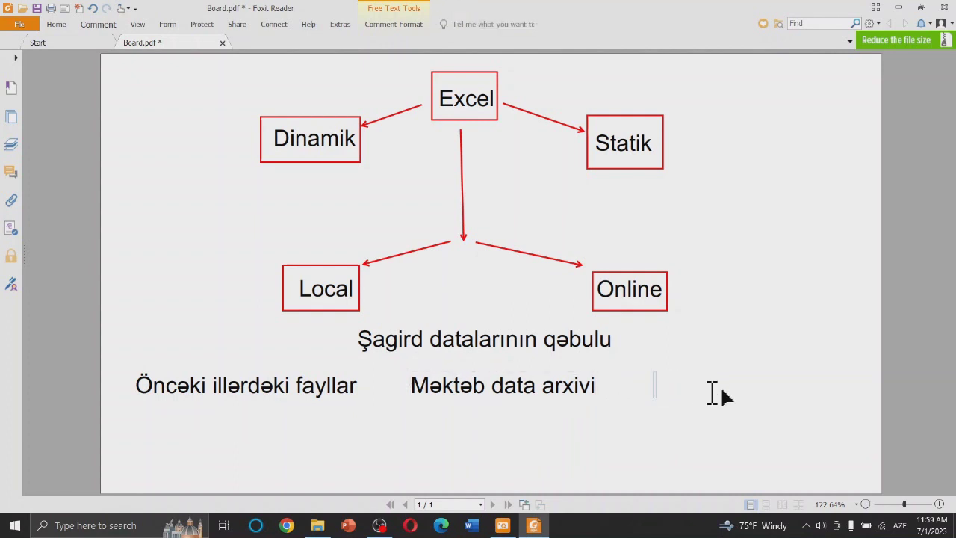
{"action": "type", "text": "Forma üzər"}
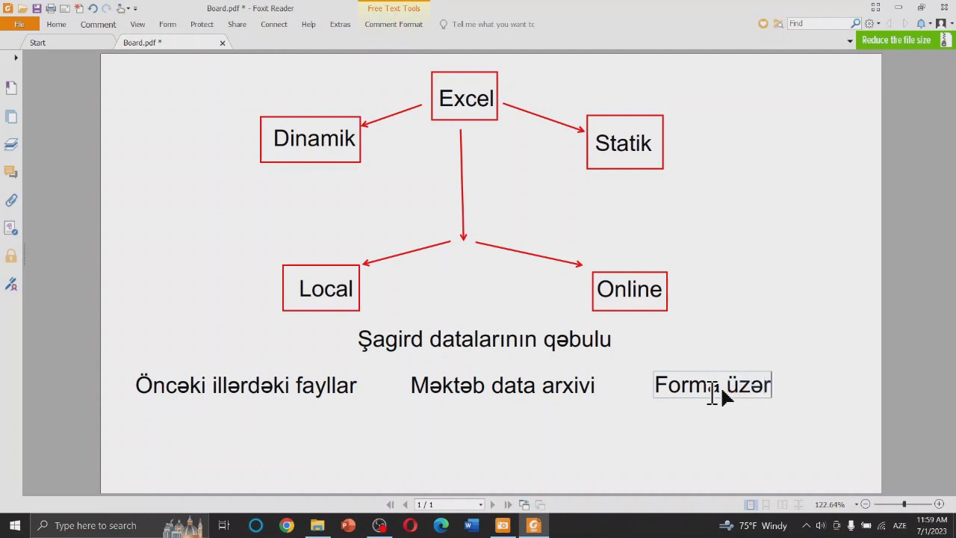
{"action": "type", "text": "indən"}
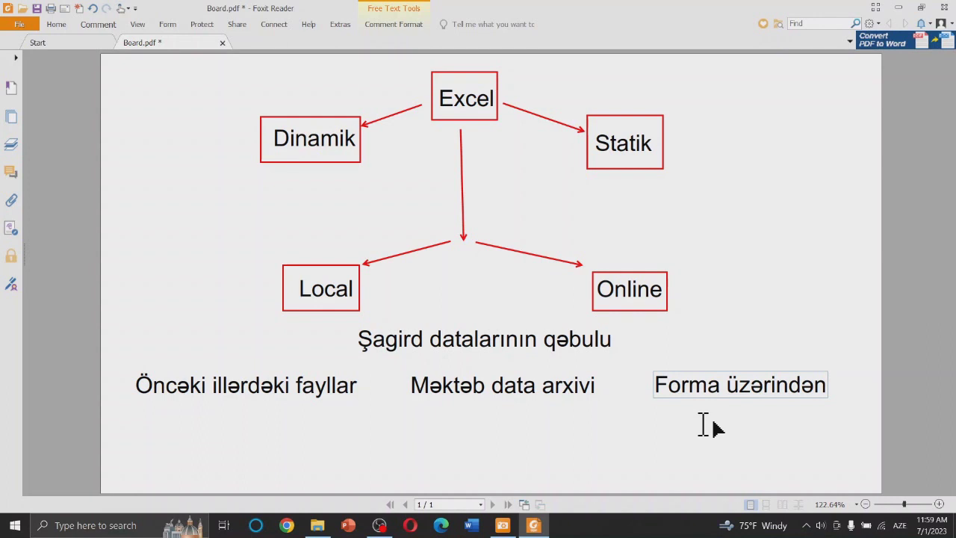
{"action": "left_click", "coordinate": [682, 451]}
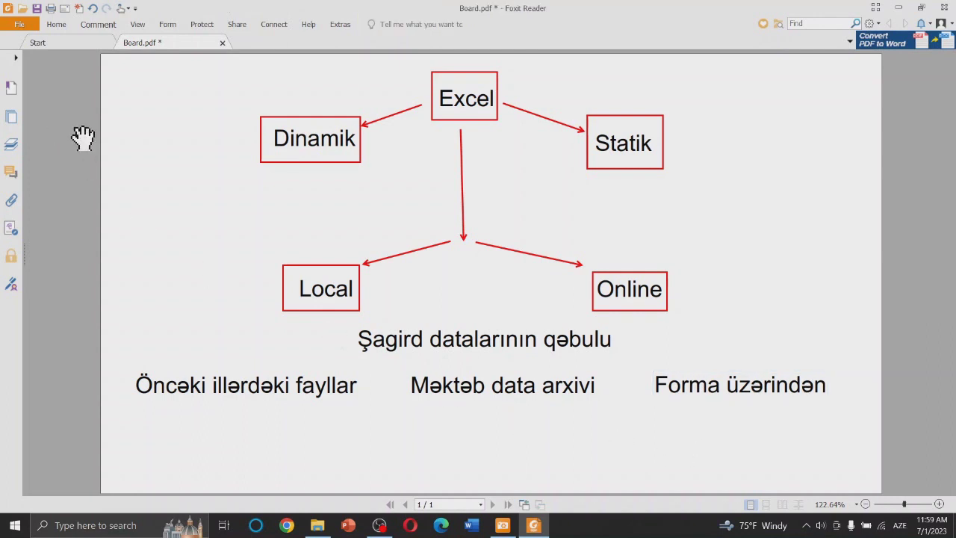
{"action": "left_click", "coordinate": [98, 24]}
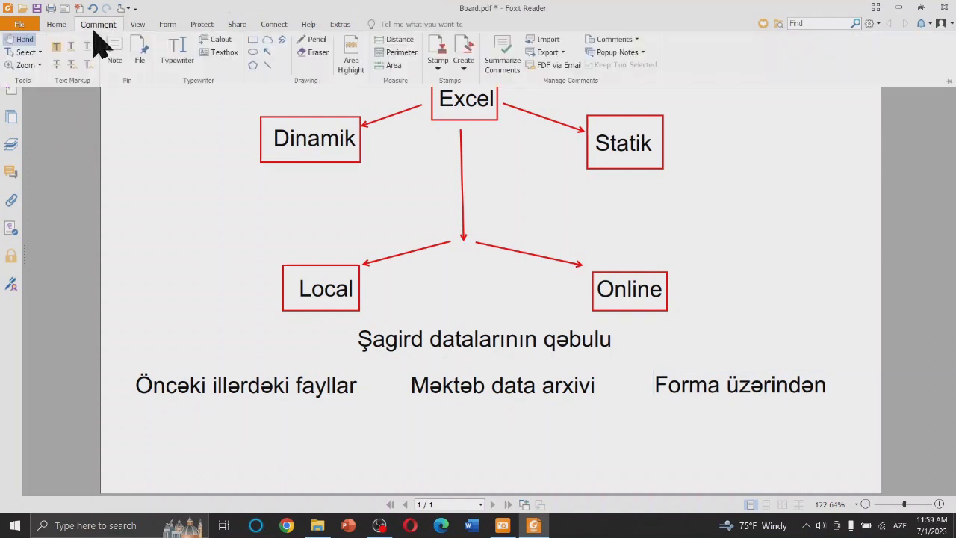
Box the caption and three lower labels in red, with a second larger frame on Forma üzərindən
{"action": "left_click", "coordinate": [252, 39]}
{"action": "left_click_drag", "start_coordinate": [352, 325], "coordinate": [617, 359]}
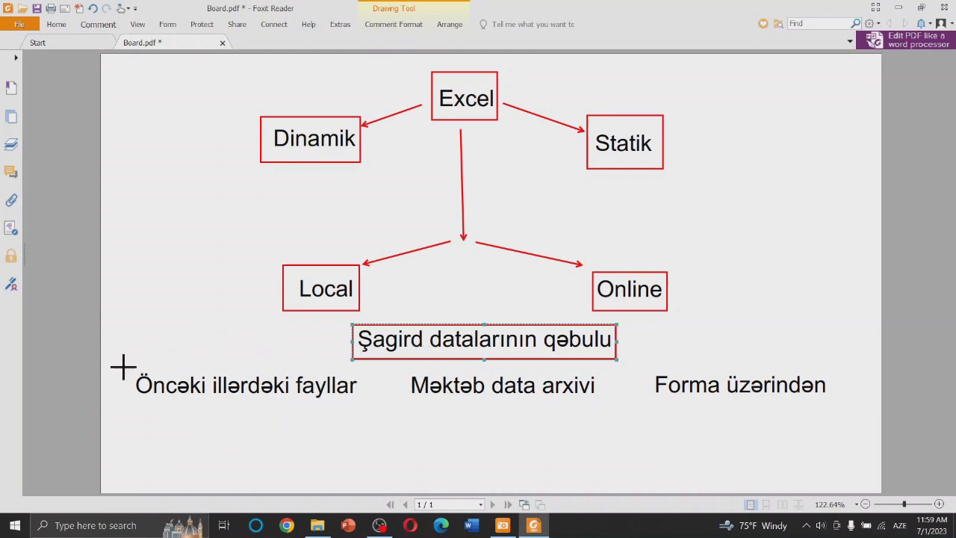
{"action": "mouse_move", "coordinate": [125, 365]}
{"action": "left_mouse_down"}
{"action": "mouse_move", "coordinate": [368, 407]}
{"action": "mouse_move", "coordinate": [360, 407]}
{"action": "left_mouse_up"}
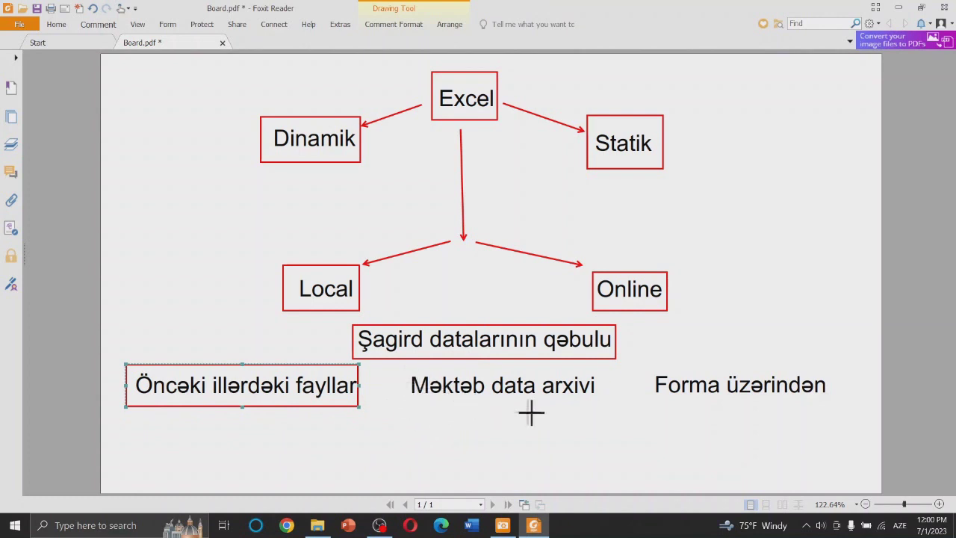
{"action": "left_click_drag", "start_coordinate": [401, 366], "coordinate": [610, 405]}
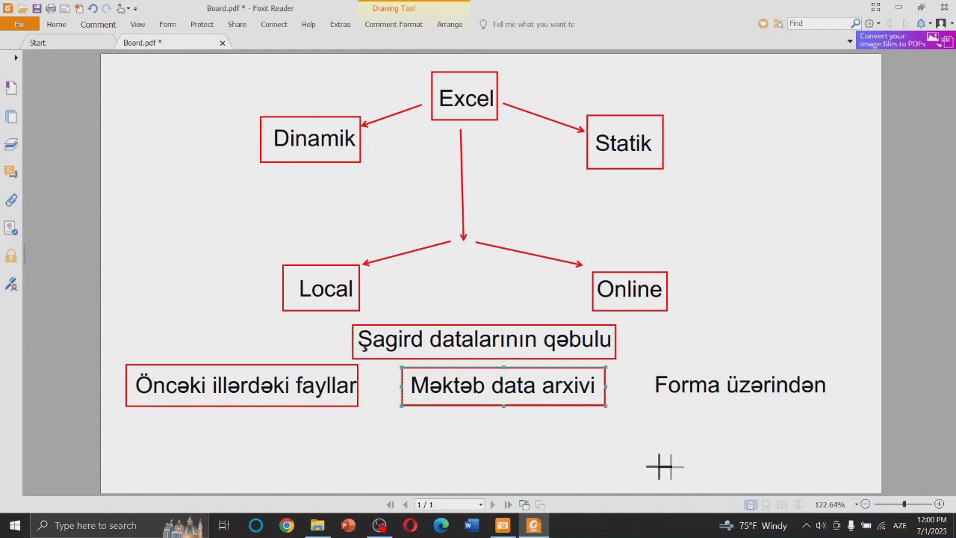
{"action": "left_click_drag", "start_coordinate": [644, 369], "coordinate": [831, 406]}
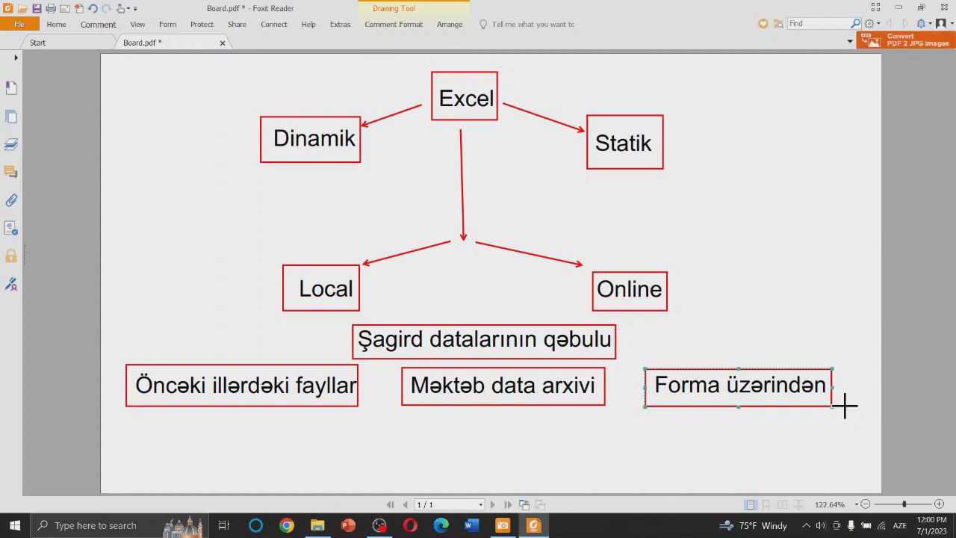
{"action": "left_click", "coordinate": [636, 358]}
{"action": "left_click_drag", "start_coordinate": [636, 358], "coordinate": [841, 419]}
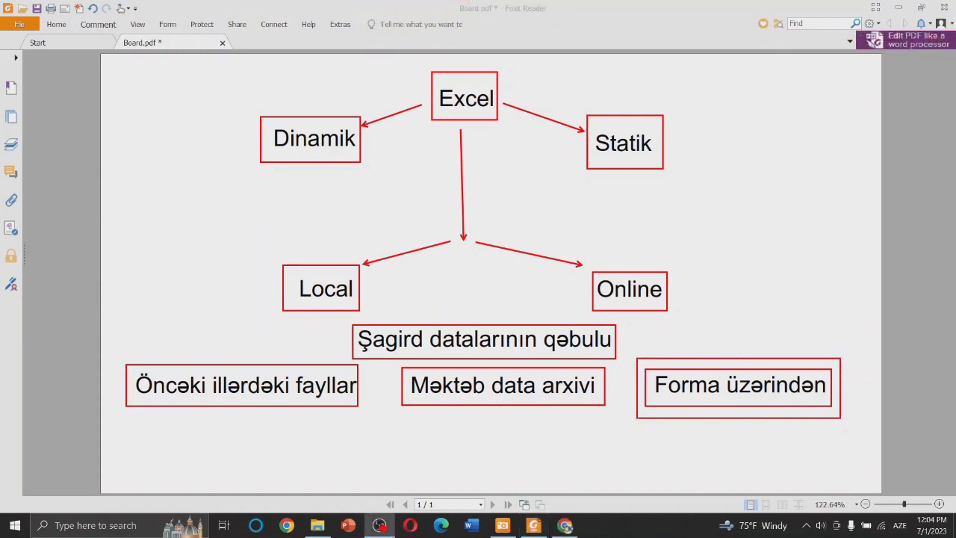
Launch Excel from Windows search and create a blank workbook, Book1
{"action": "left_click", "coordinate": [103, 526]}
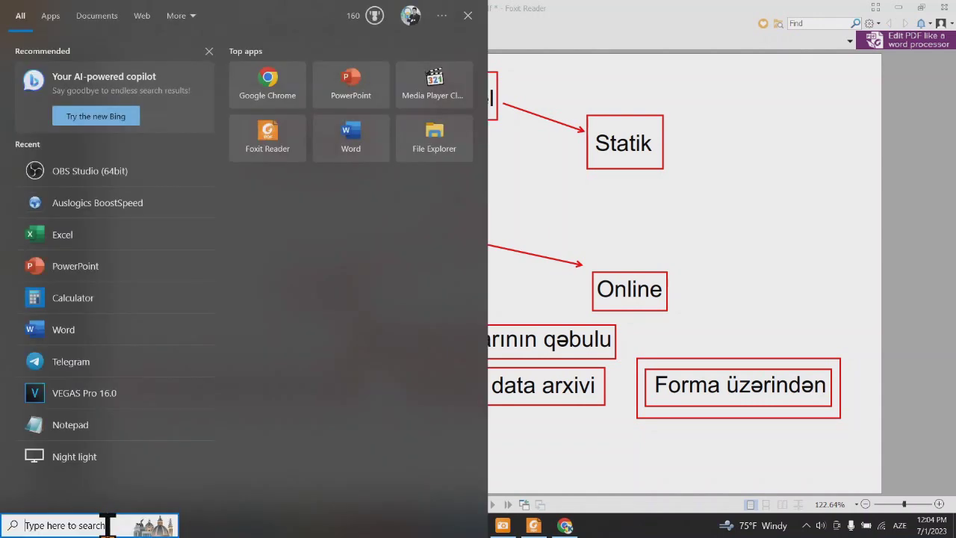
{"action": "type", "text": "Excel"}
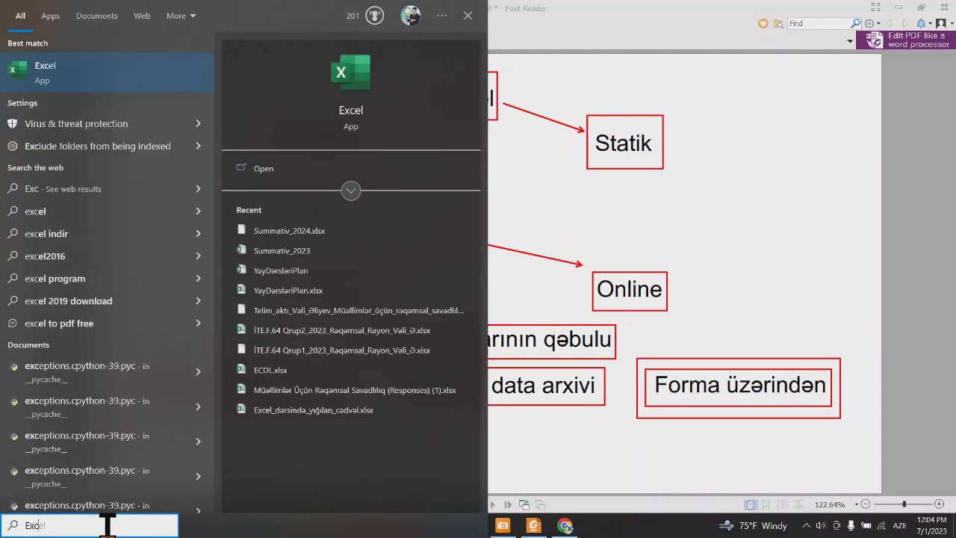
{"action": "key", "text": "Return"}
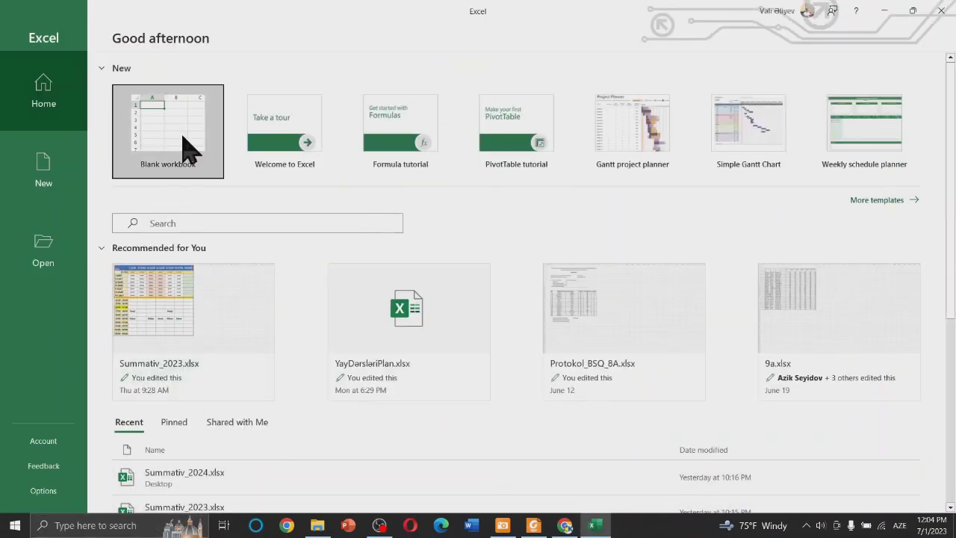
{"action": "left_click", "coordinate": [189, 149]}
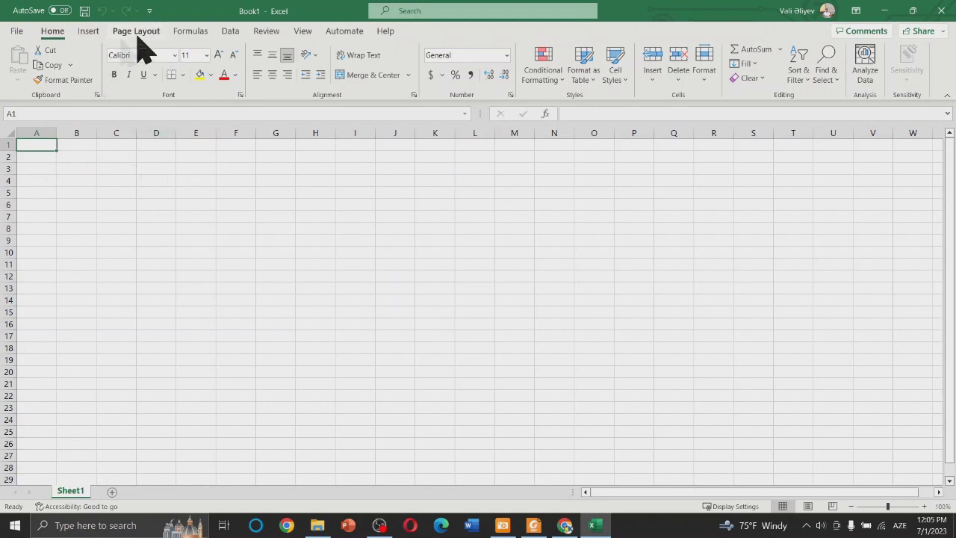
Save the blank Book1 workbook to the Desktop as '2024-cü tədris ili.xlsx'
{"action": "left_click", "coordinate": [18, 35]}
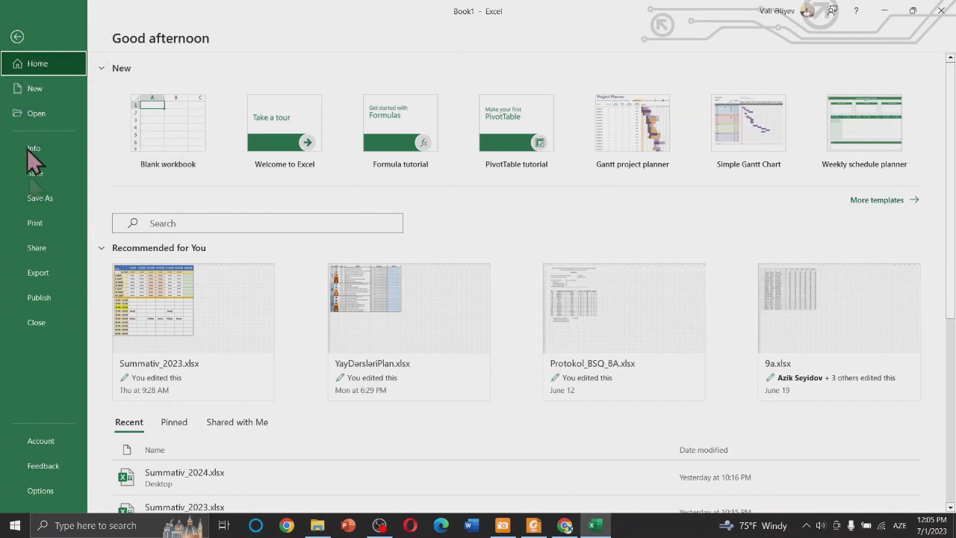
{"action": "left_click", "coordinate": [17, 36]}
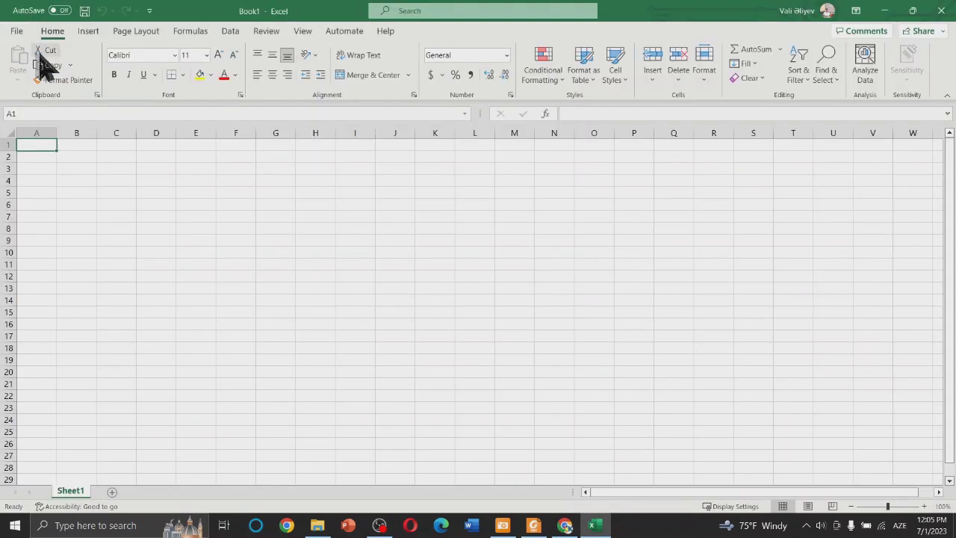
{"action": "left_click", "coordinate": [15, 32]}
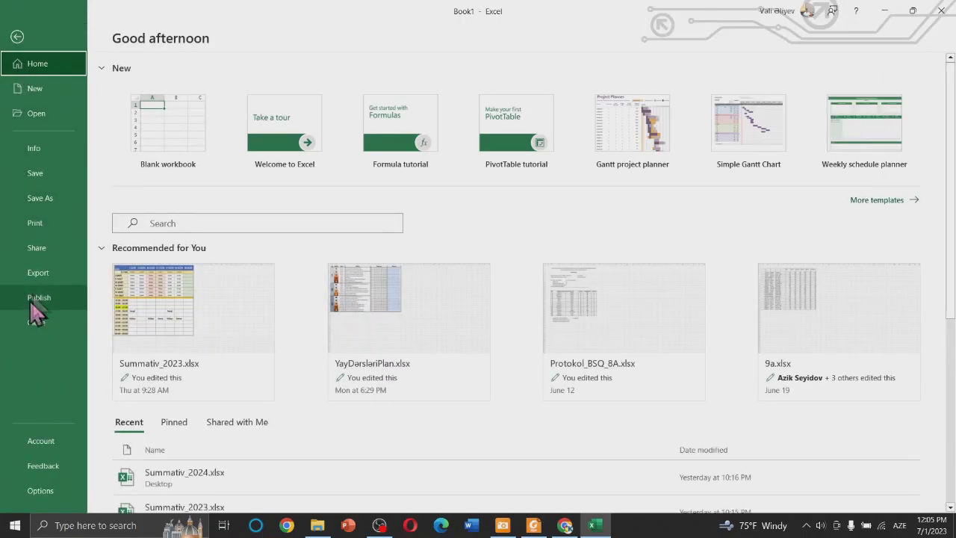
{"action": "left_click", "coordinate": [50, 281]}
{"action": "left_click", "coordinate": [44, 198]}
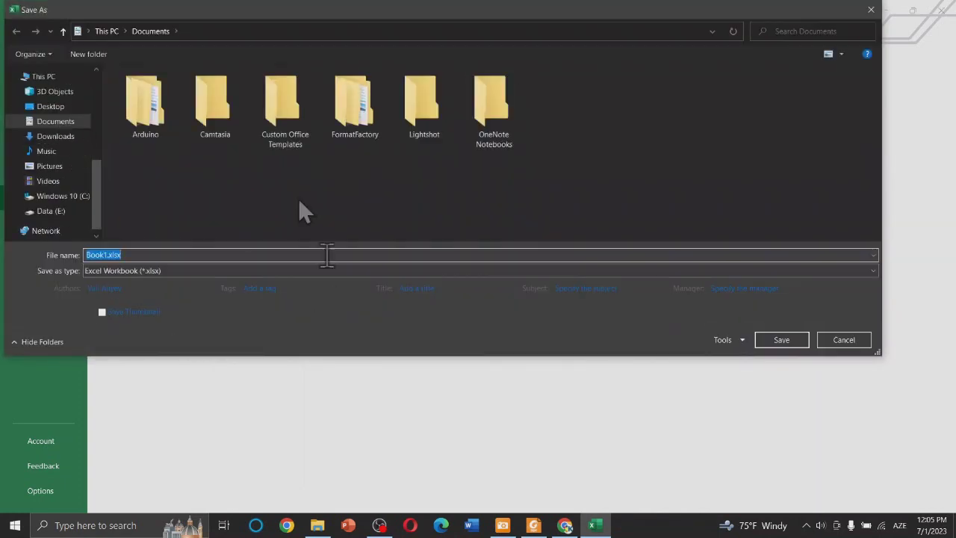
{"action": "left_click", "coordinate": [60, 107]}
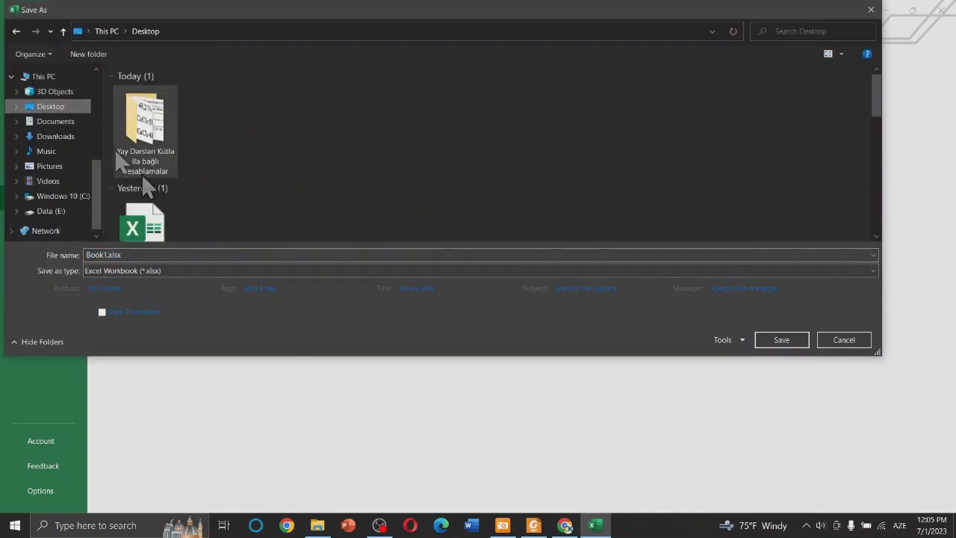
{"action": "left_click", "coordinate": [172, 254]}
{"action": "key", "text": "BackSpace"}
{"action": "key", "text": "BackSpace"}
{"action": "key", "text": "BackSpace"}
{"action": "key", "text": "BackSpace"}
{"action": "key", "text": "BackSpace"}
{"action": "type", "text": "2024-cü tədris ili"}
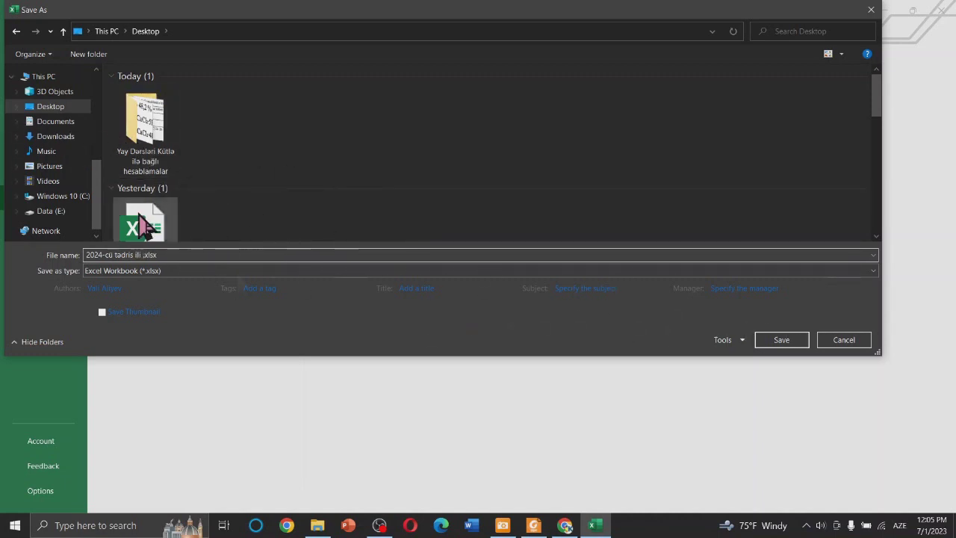
{"action": "left_click", "coordinate": [788, 345]}
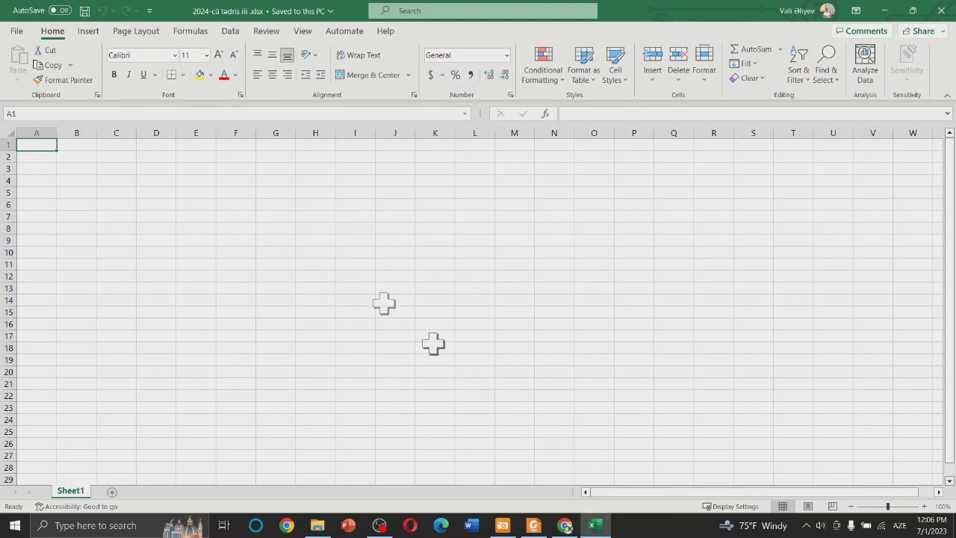
{"action": "left_click", "coordinate": [566, 526]}
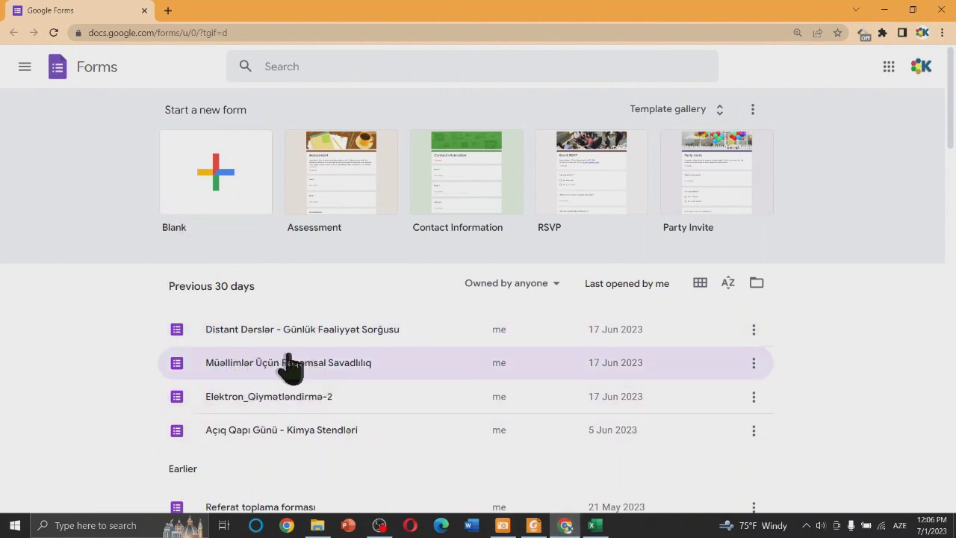
Copy the training form's shortened share link and load it in a new tab
{"action": "left_click", "coordinate": [333, 371]}
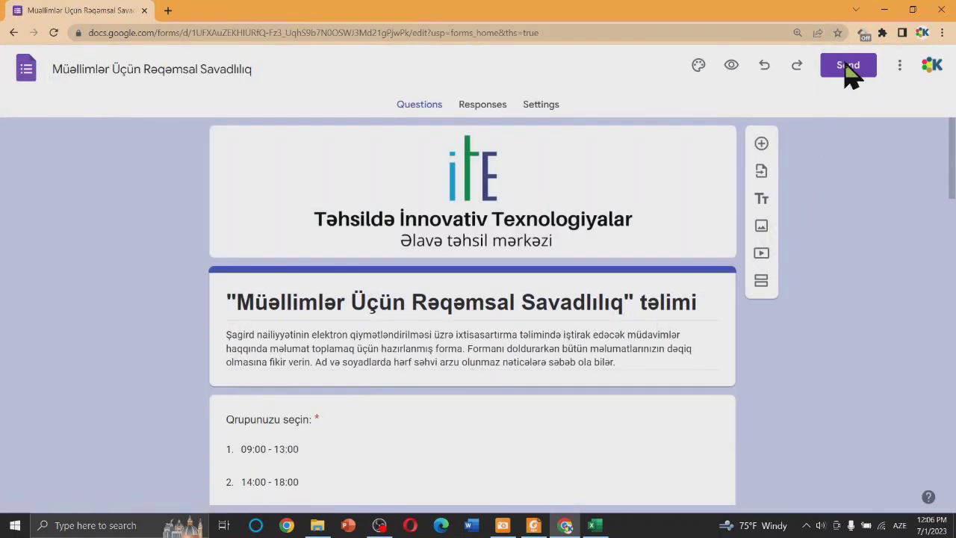
{"action": "left_click", "coordinate": [848, 67]}
{"action": "left_click", "coordinate": [427, 196]}
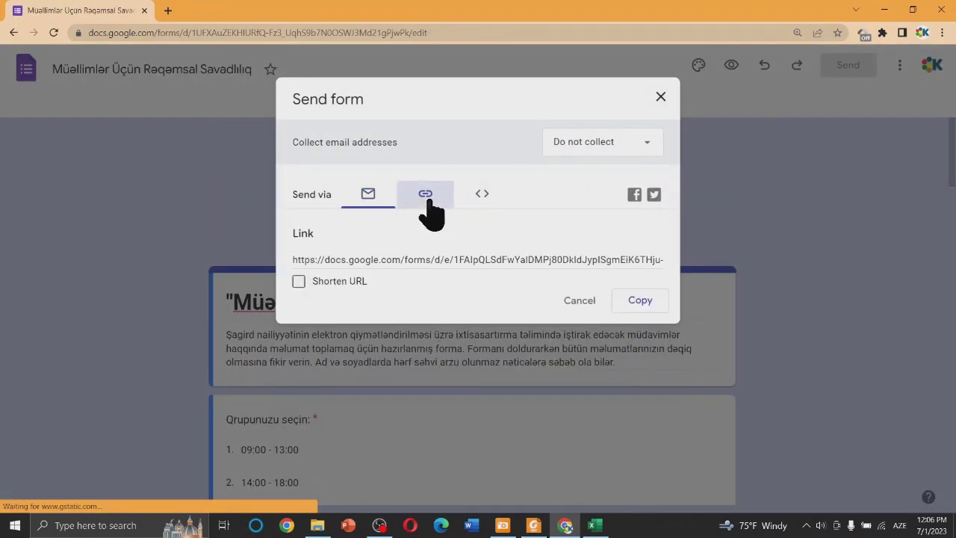
{"action": "left_click", "coordinate": [298, 281]}
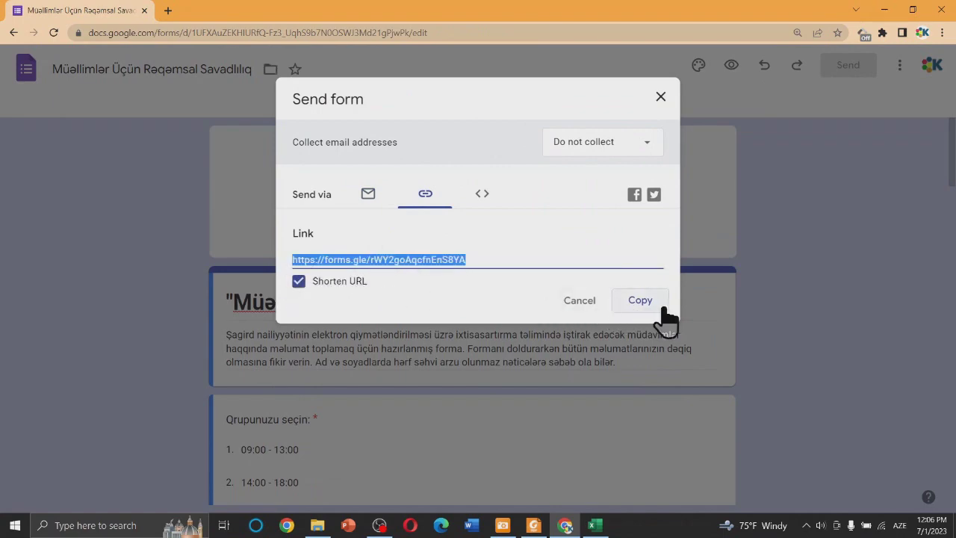
{"action": "left_click", "coordinate": [641, 299]}
{"action": "left_click", "coordinate": [661, 97]}
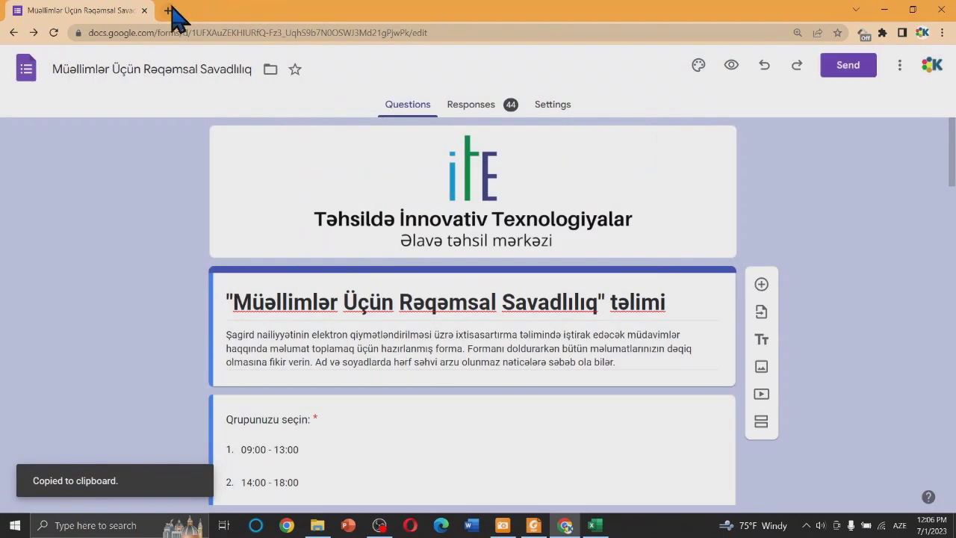
{"action": "left_click", "coordinate": [169, 10]}
{"action": "key", "text": "ctrl+v"}
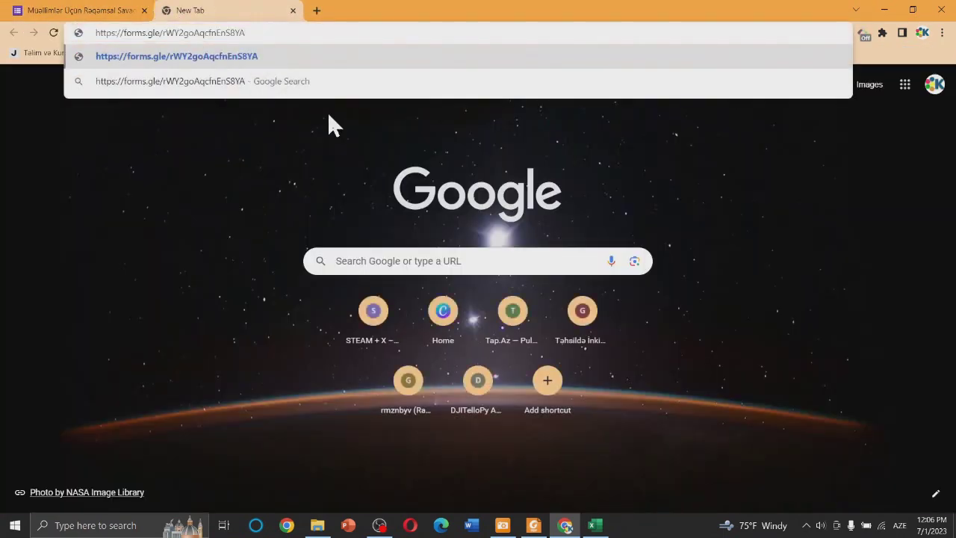
{"action": "key", "text": "Return"}
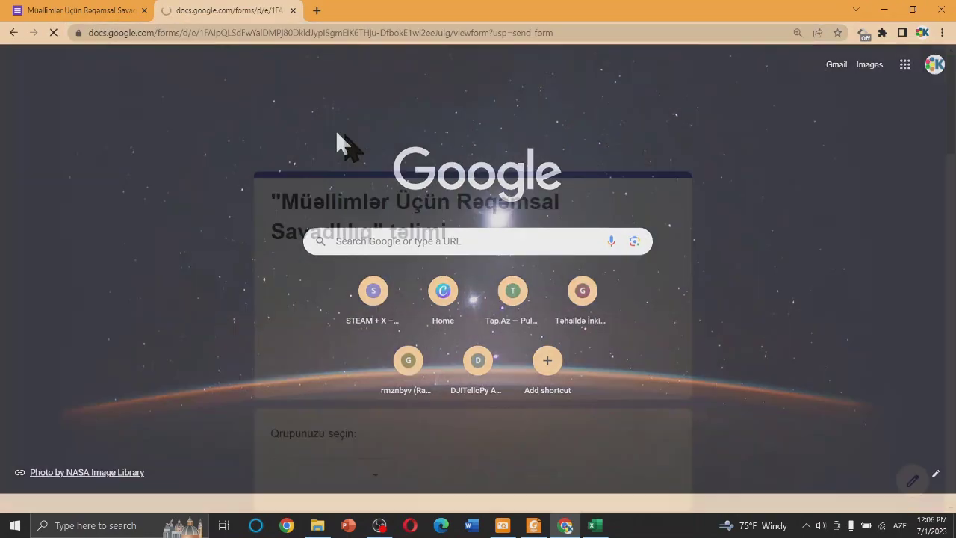
Scroll through the live 'Müəllimlər Üçün Rəqəmsal Savadlılıq' form to review its questions
{"action": "scroll", "coordinate": [520, 242], "scroll_direction": "down", "scroll_amount": 2}
{"action": "scroll", "coordinate": [415, 290], "scroll_direction": "down", "scroll_amount": 2}
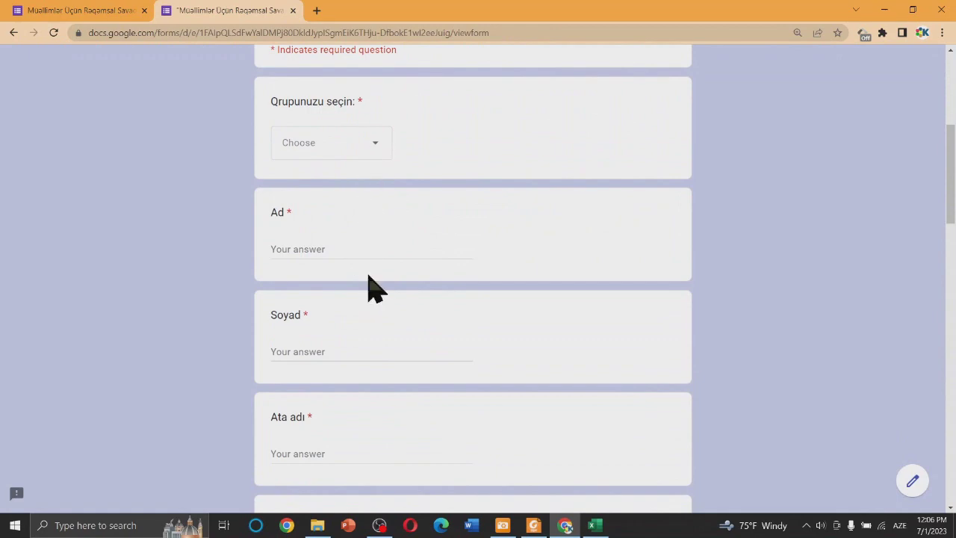
{"action": "scroll", "coordinate": [369, 269], "scroll_direction": "down", "scroll_amount": 2}
{"action": "scroll", "coordinate": [366, 250], "scroll_direction": "down", "scroll_amount": 1}
{"action": "scroll", "coordinate": [399, 315], "scroll_direction": "down", "scroll_amount": 2}
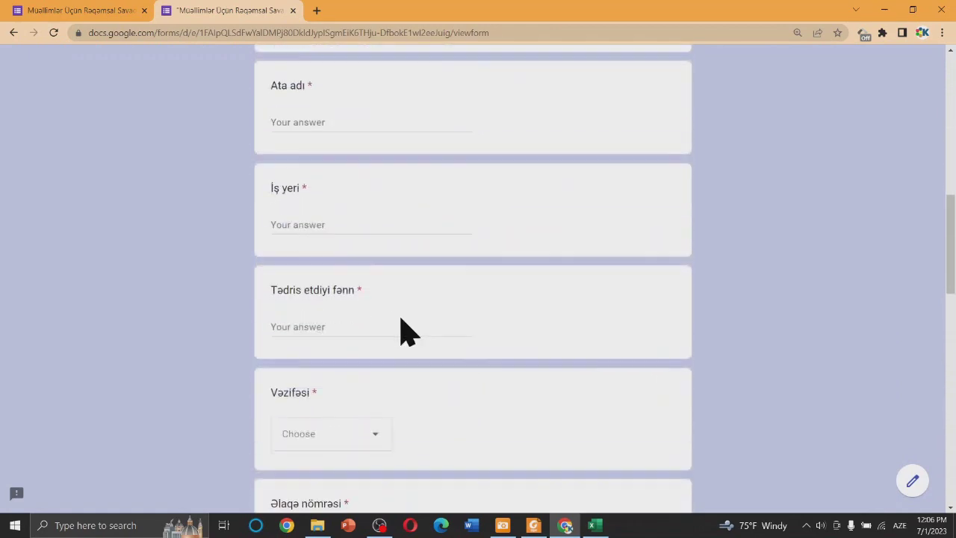
{"action": "scroll", "coordinate": [401, 331], "scroll_direction": "down", "scroll_amount": 3}
{"action": "scroll", "coordinate": [401, 331], "scroll_direction": "down", "scroll_amount": 3}
{"action": "scroll", "coordinate": [401, 316], "scroll_direction": "up", "scroll_amount": 7}
{"action": "scroll", "coordinate": [402, 314], "scroll_direction": "up", "scroll_amount": 3}
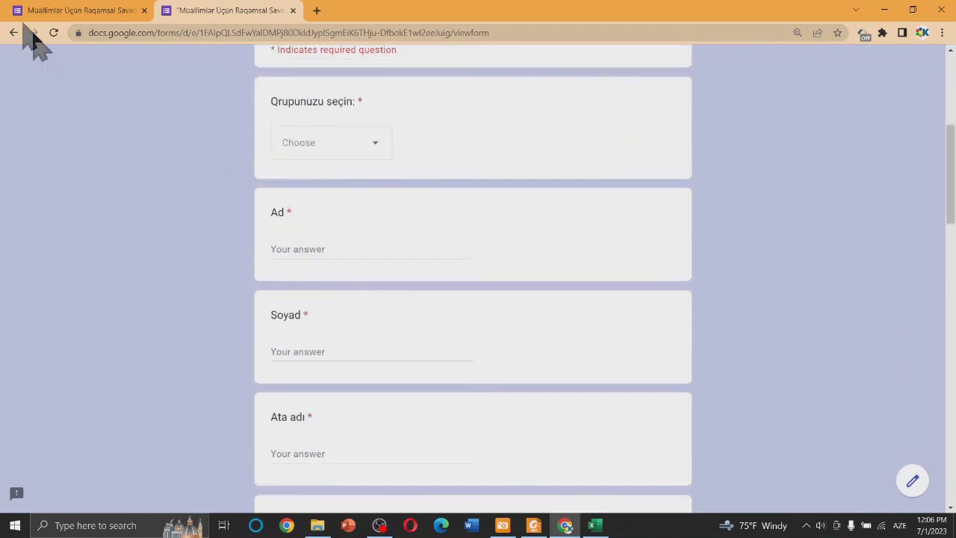
Check the form's responses summary in the editor, then return to the live form
{"action": "left_click", "coordinate": [81, 10]}
{"action": "left_click", "coordinate": [484, 105]}
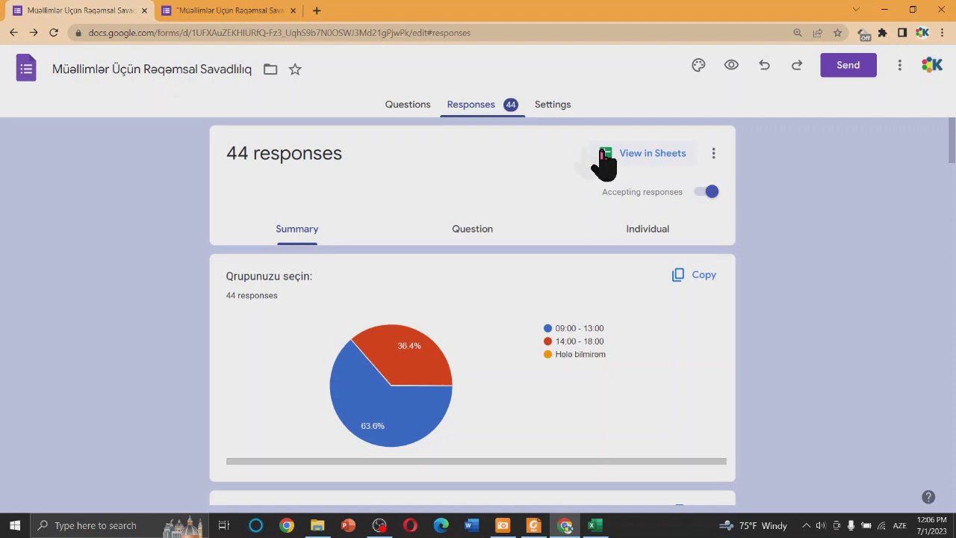
{"action": "left_click", "coordinate": [209, 11]}
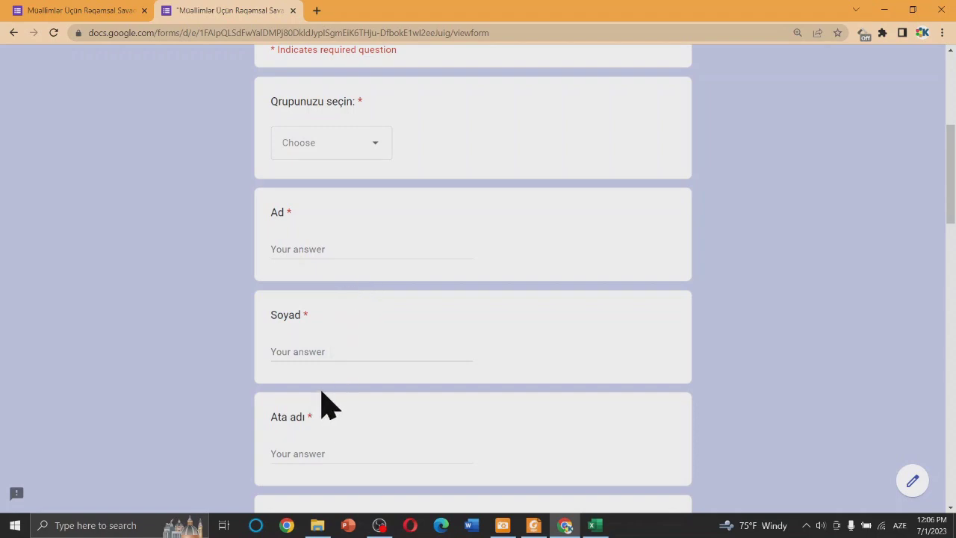
{"action": "scroll", "coordinate": [502, 267], "scroll_direction": "up", "scroll_amount": 5}
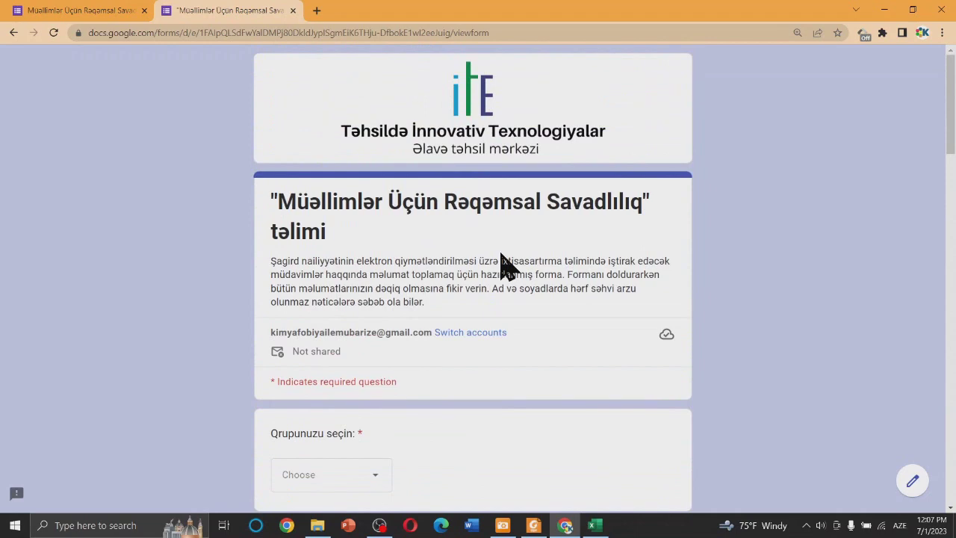
{"action": "scroll", "coordinate": [502, 267], "scroll_direction": "down", "scroll_amount": 2}
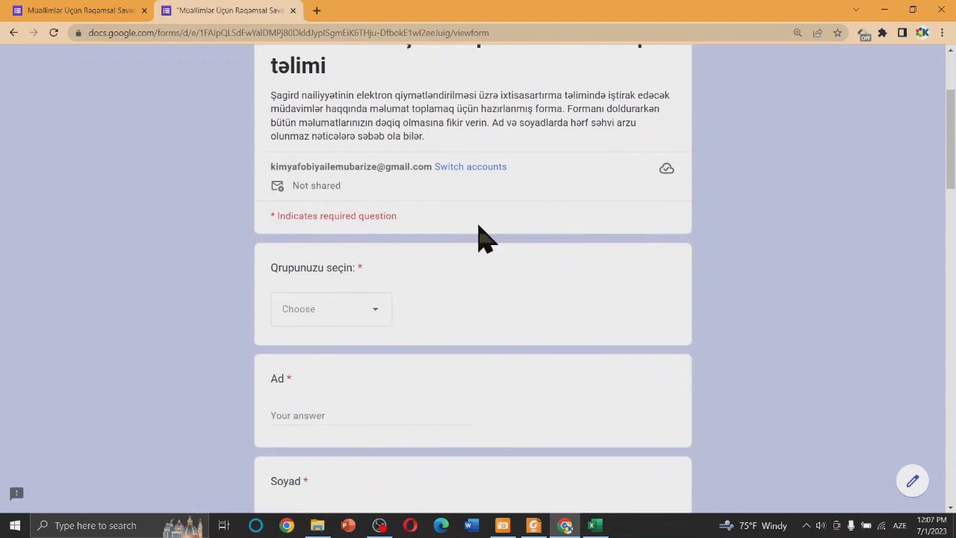
{"action": "scroll", "coordinate": [480, 237], "scroll_direction": "up", "scroll_amount": 2}
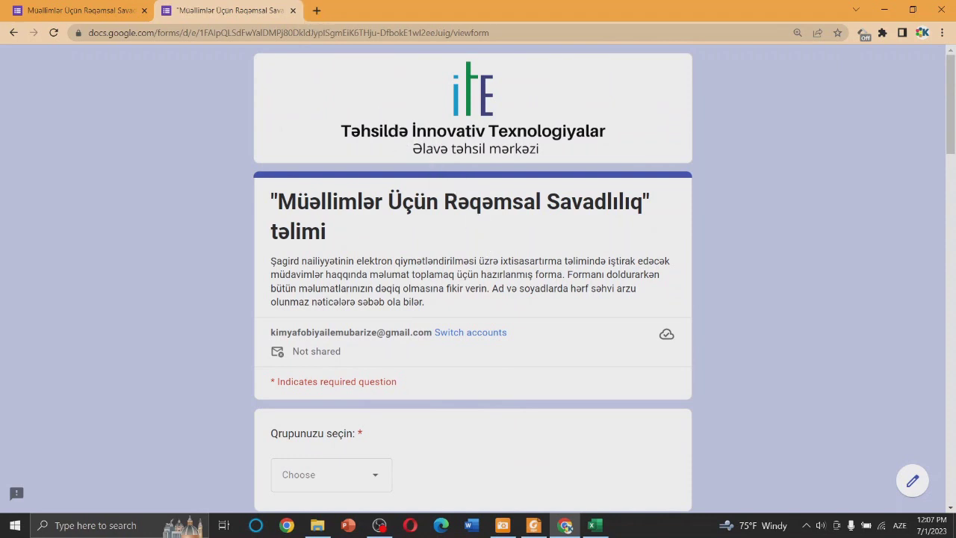
{"action": "left_click", "coordinate": [317, 12]}
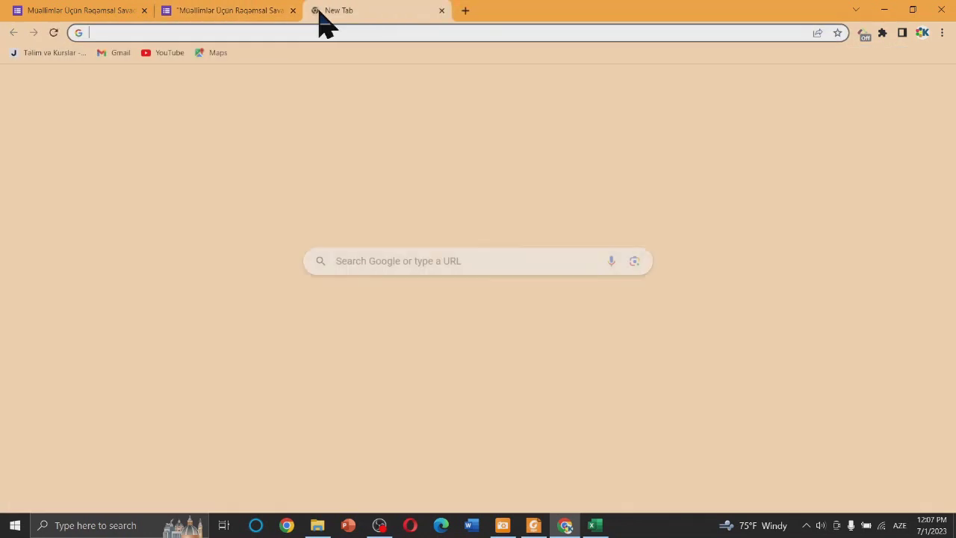
Search the web for 'google forms' and open the Google Workspace Forms result
{"action": "type", "text": "go"}
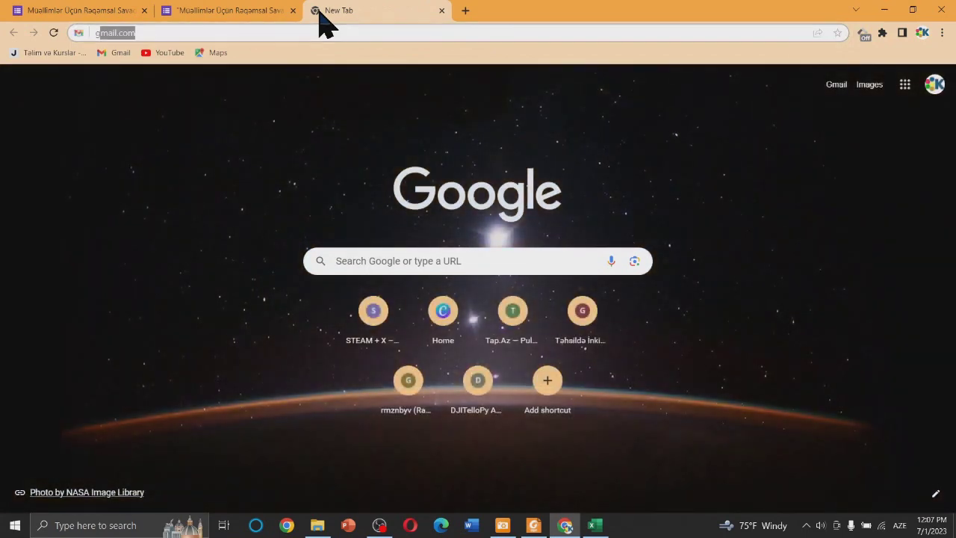
{"action": "type", "text": "ogle forms"}
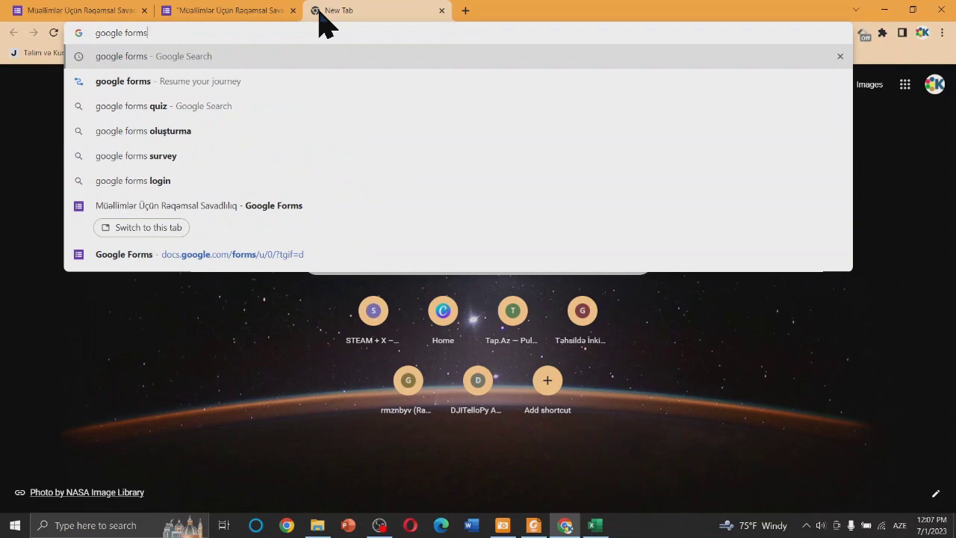
{"action": "key", "text": "Return"}
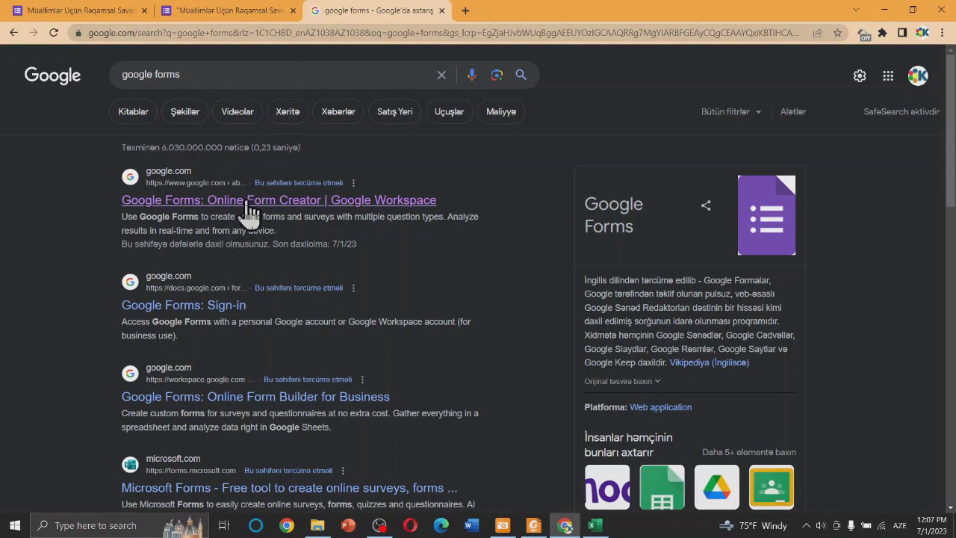
{"action": "left_click", "coordinate": [329, 201]}
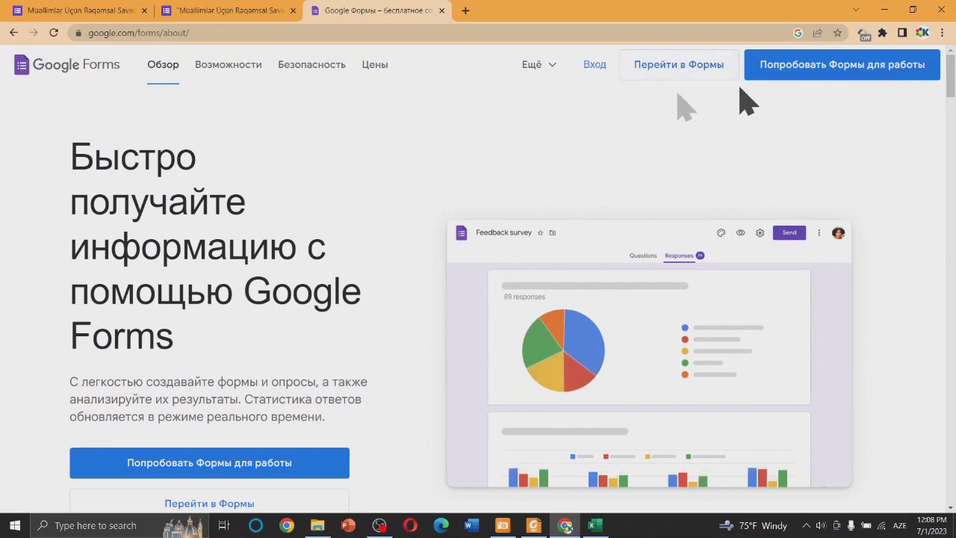
Translate the Russian Google Forms about page into English with Chrome's translator
{"action": "right_click", "coordinate": [521, 116]}
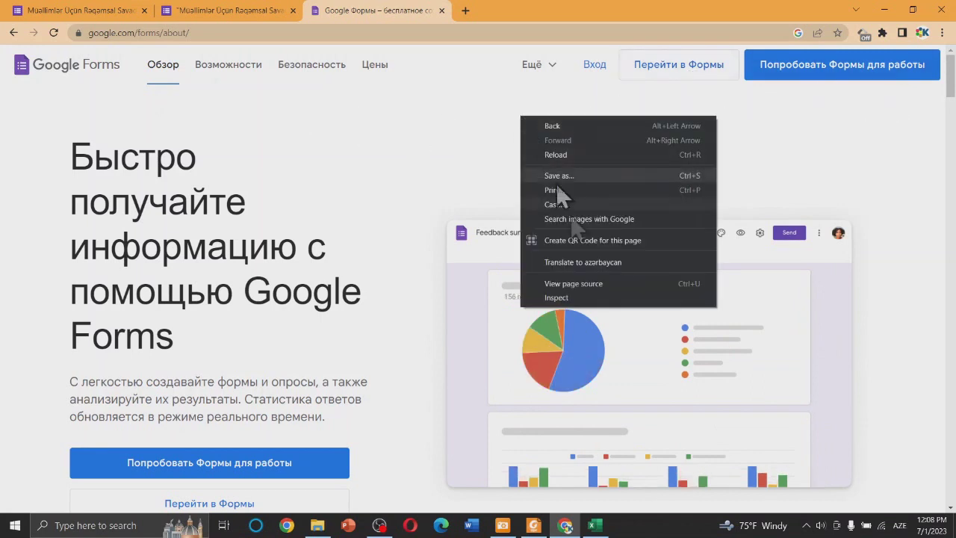
{"action": "left_click", "coordinate": [602, 261]}
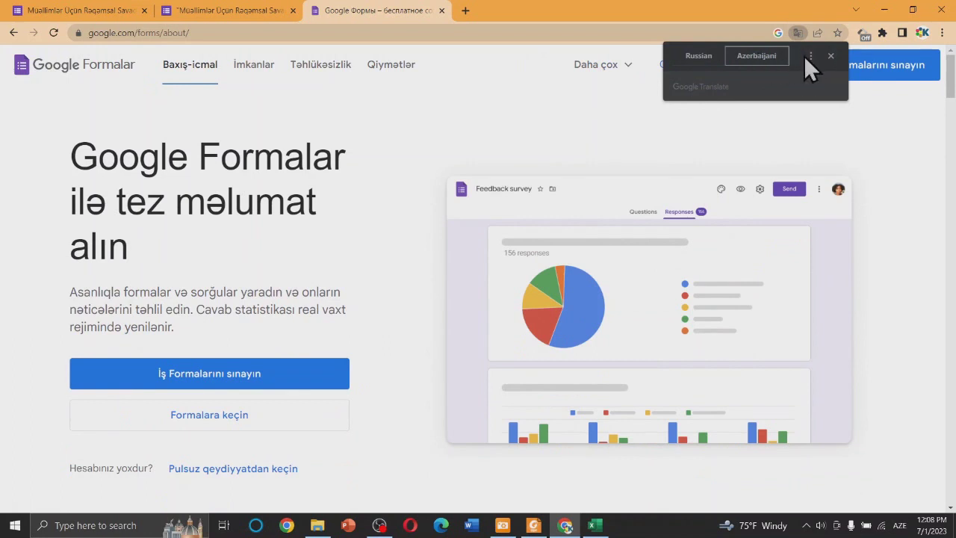
{"action": "left_click", "coordinate": [810, 56]}
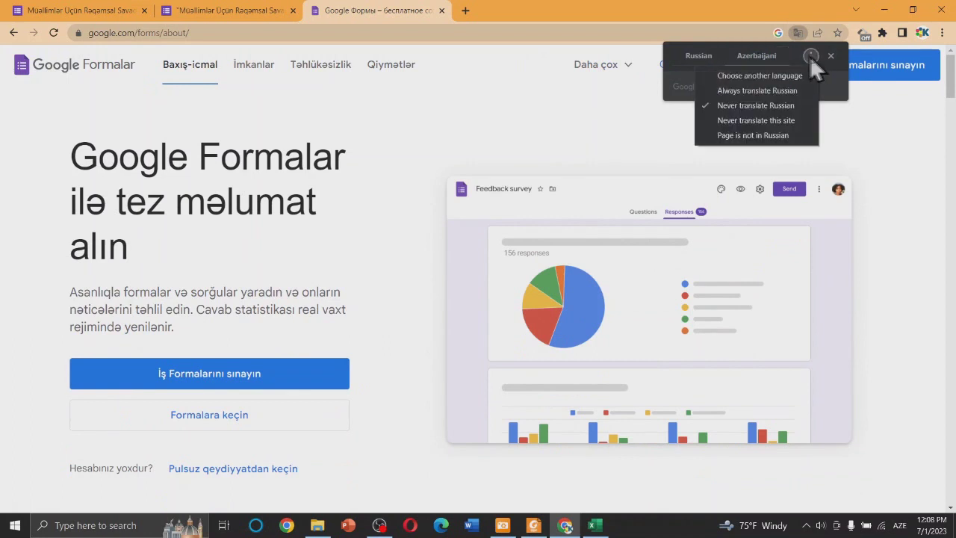
{"action": "left_click", "coordinate": [762, 76]}
{"action": "left_click", "coordinate": [778, 88]}
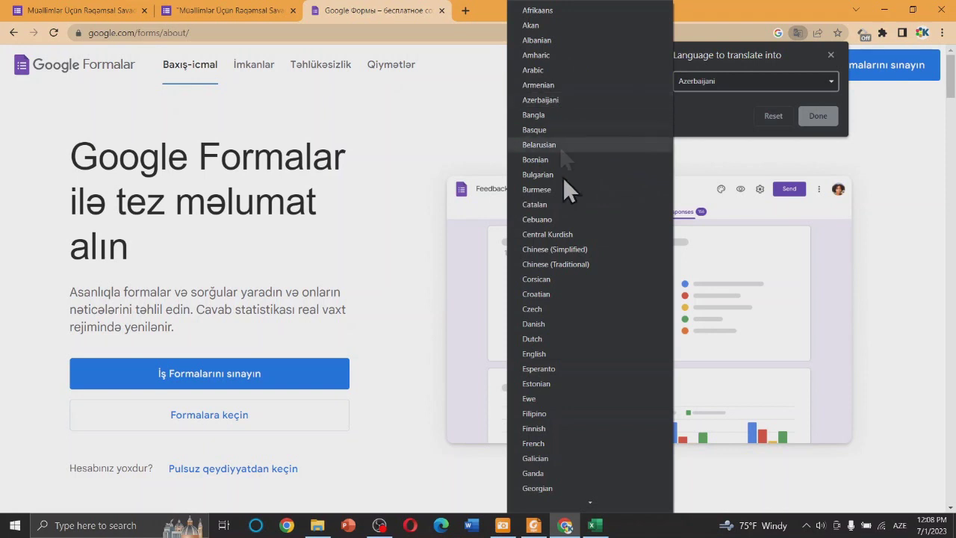
{"action": "left_click", "coordinate": [545, 353]}
{"action": "left_click", "coordinate": [815, 118]}
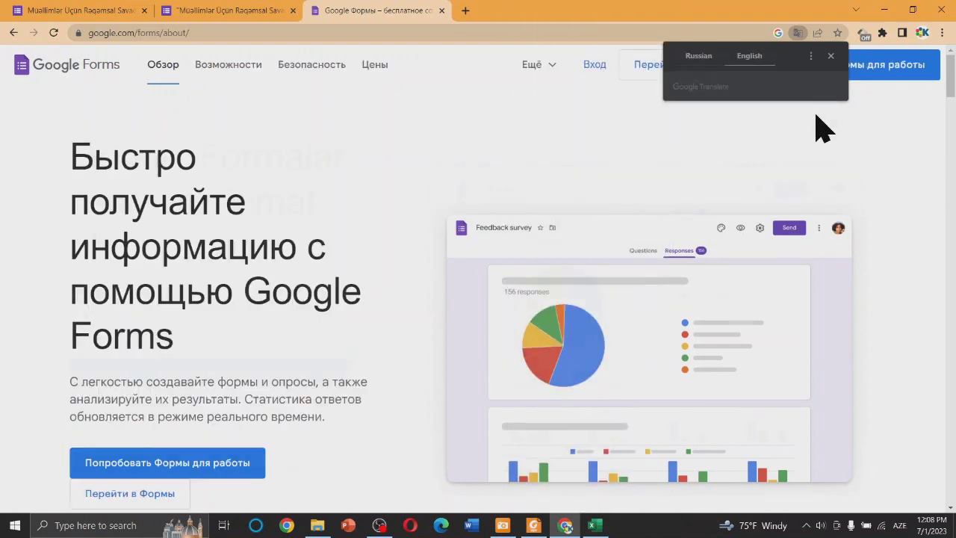
{"action": "left_click", "coordinate": [829, 56]}
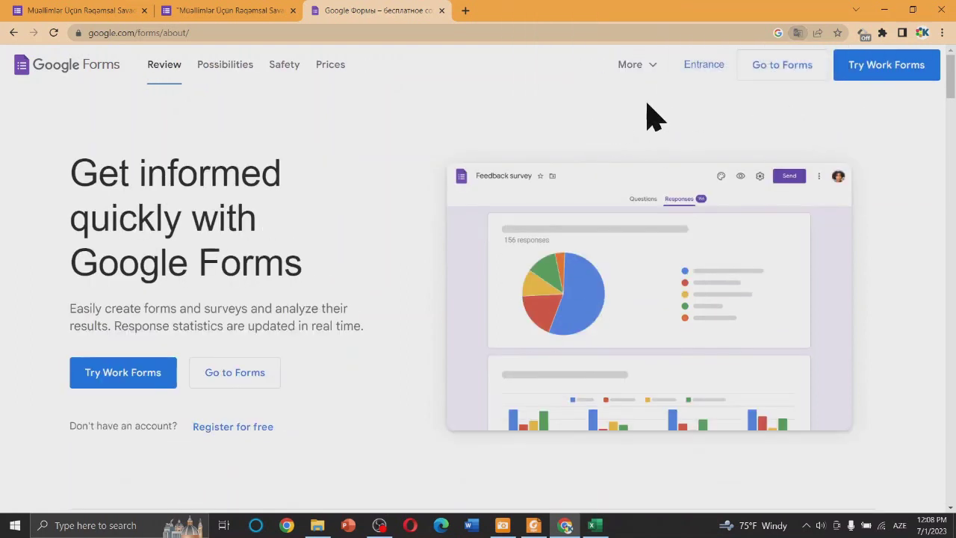
Go from the about page to the Google Forms home page
{"action": "left_click", "coordinate": [777, 66]}
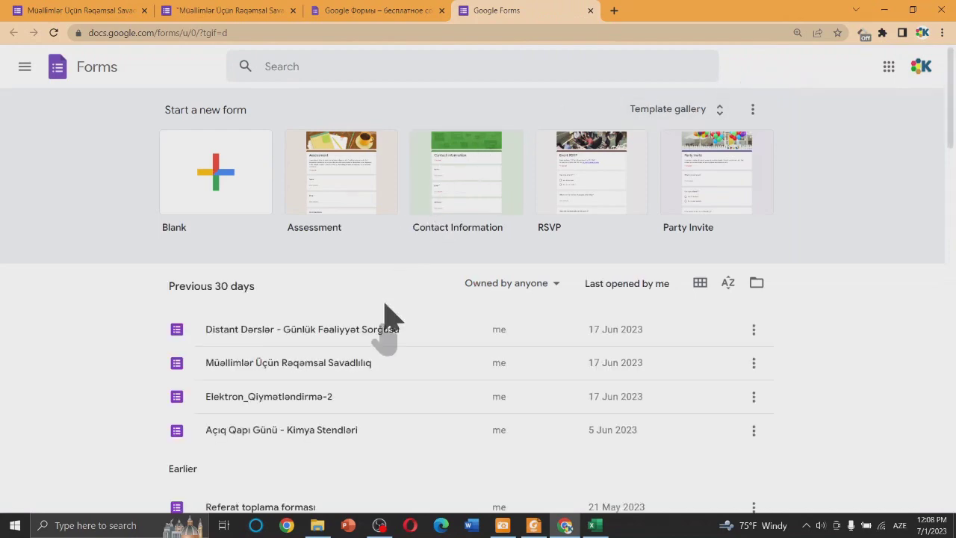
{"action": "scroll", "coordinate": [407, 351], "scroll_direction": "down", "scroll_amount": 2}
{"action": "scroll", "coordinate": [374, 336], "scroll_direction": "down", "scroll_amount": 3}
{"action": "scroll", "coordinate": [381, 367], "scroll_direction": "up", "scroll_amount": 3}
{"action": "scroll", "coordinate": [380, 364], "scroll_direction": "up", "scroll_amount": 2}
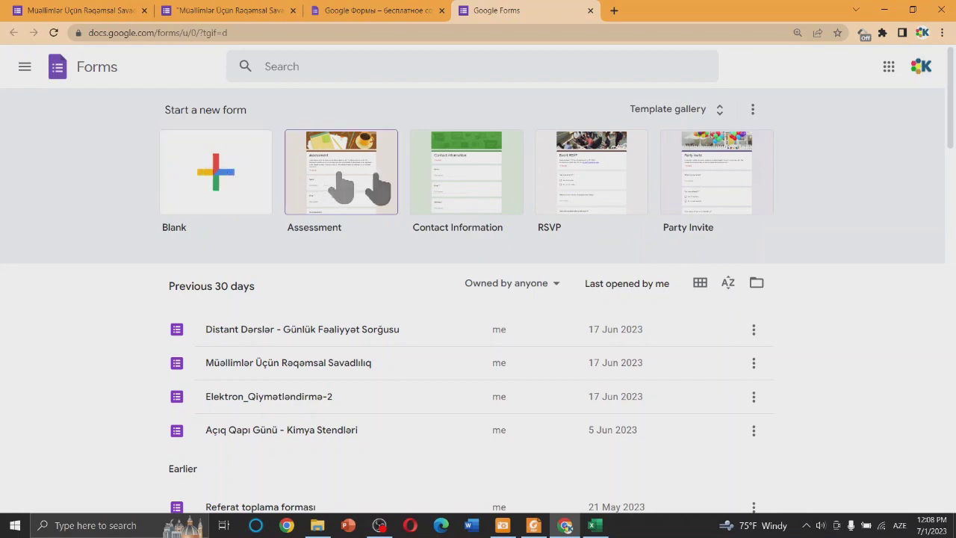
Start a Blank form from the template gallery
{"action": "left_click", "coordinate": [697, 114]}
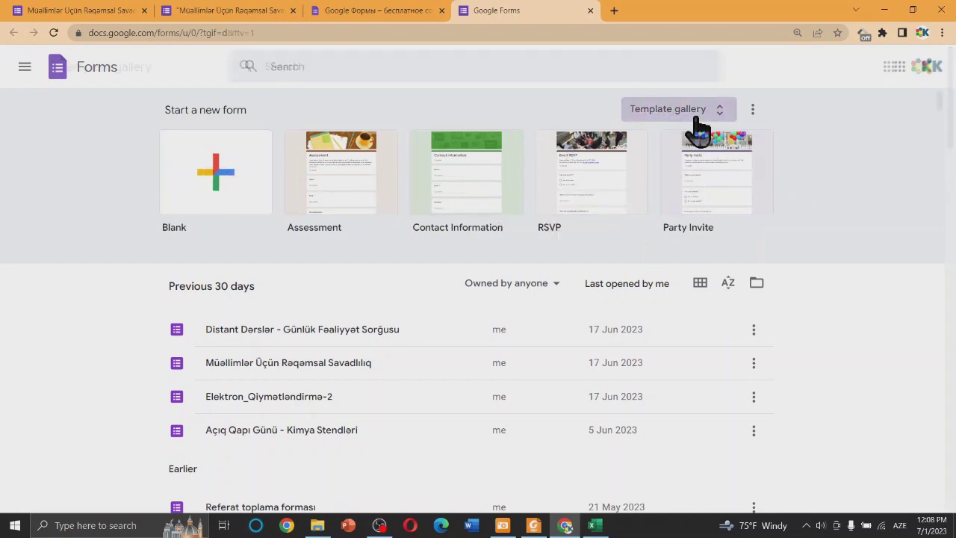
{"action": "scroll", "coordinate": [630, 246], "scroll_direction": "down", "scroll_amount": 1}
{"action": "scroll", "coordinate": [559, 337], "scroll_direction": "down", "scroll_amount": 1}
{"action": "scroll", "coordinate": [568, 336], "scroll_direction": "down", "scroll_amount": 1}
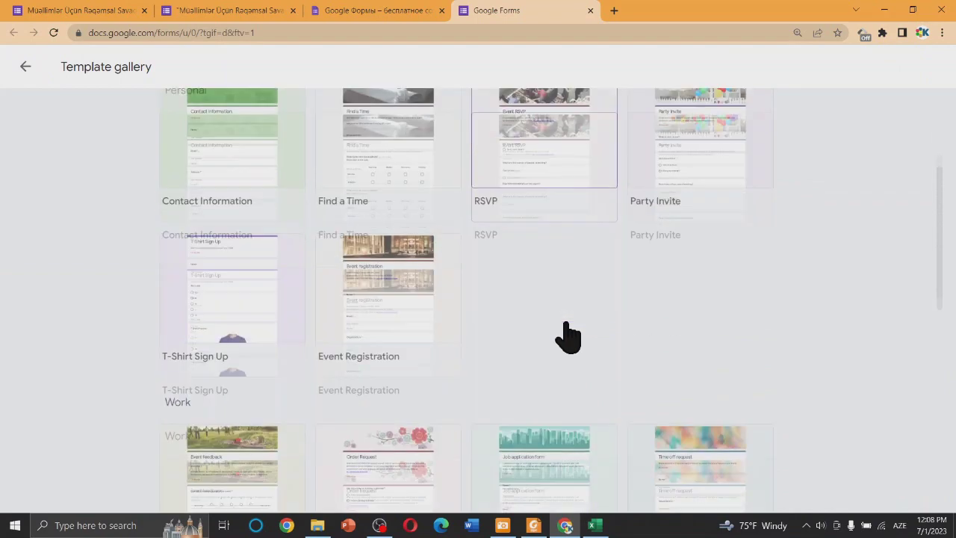
{"action": "scroll", "coordinate": [568, 337], "scroll_direction": "down", "scroll_amount": 2}
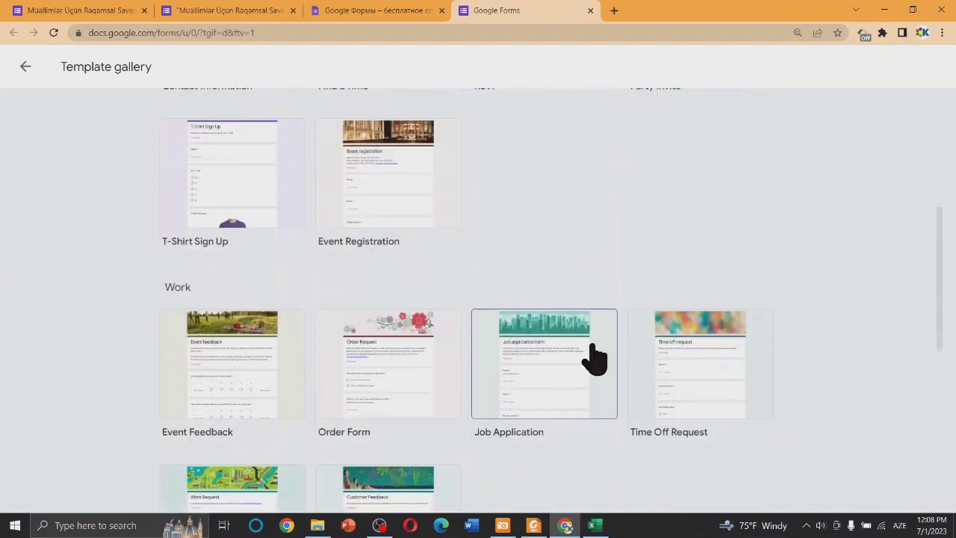
{"action": "scroll", "coordinate": [594, 359], "scroll_direction": "up", "scroll_amount": 5}
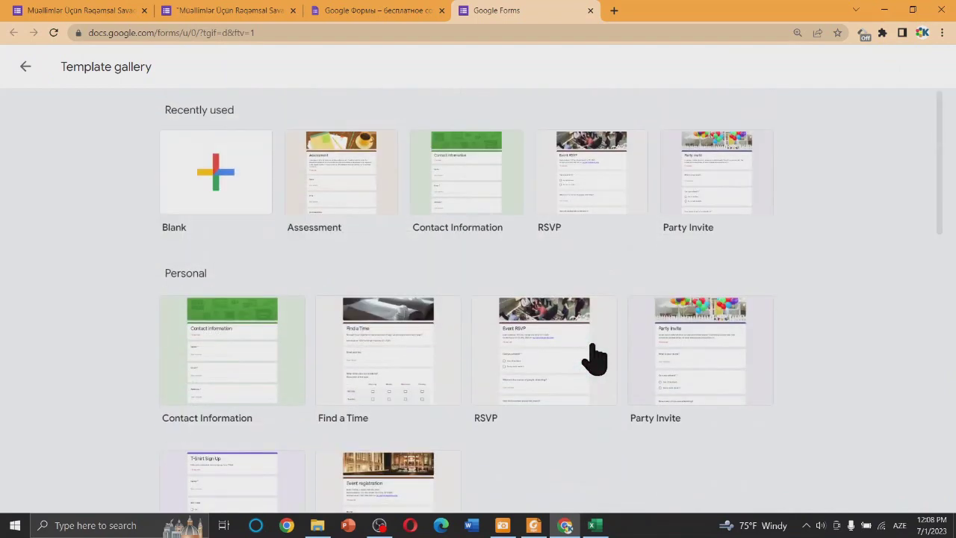
{"action": "left_click", "coordinate": [216, 170]}
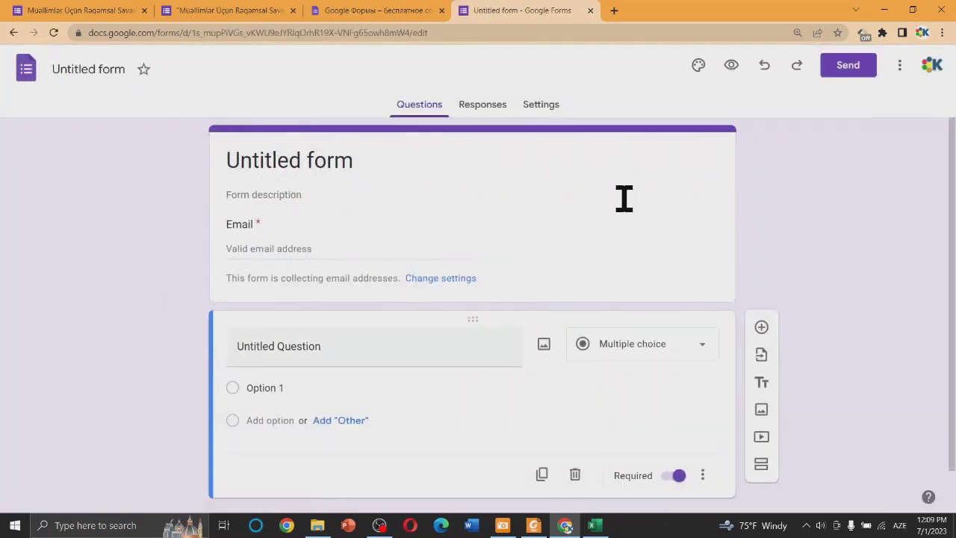
Title the form '1 saylı orta məktəb' and make the title bold
{"action": "left_click", "coordinate": [334, 159]}
{"action": "key", "text": "ctrl+a"}
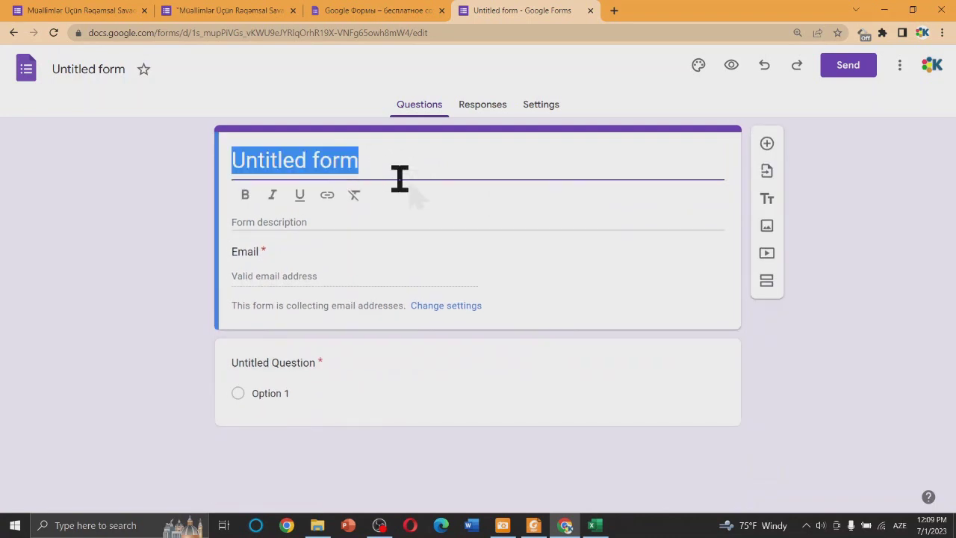
{"action": "type", "text": "1 "}
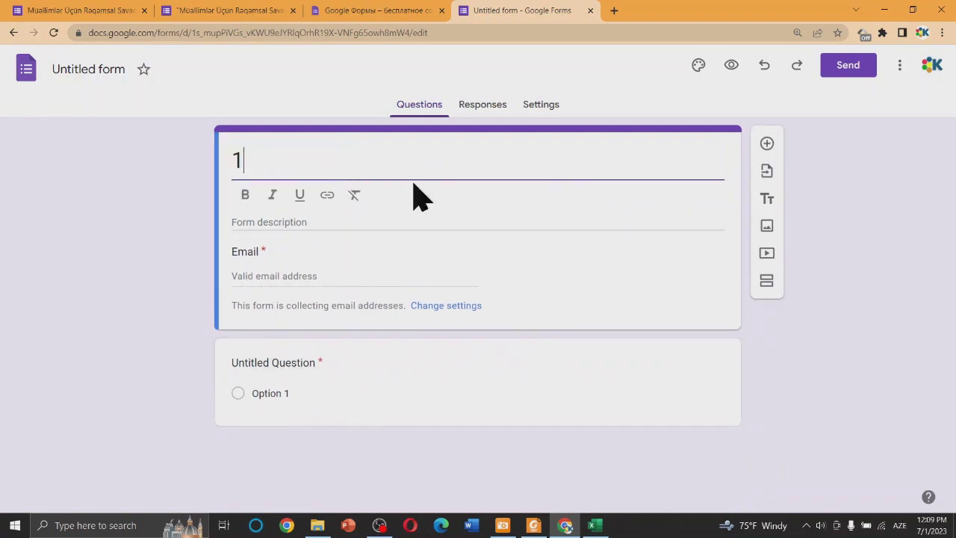
{"action": "type", "text": "sayl"}
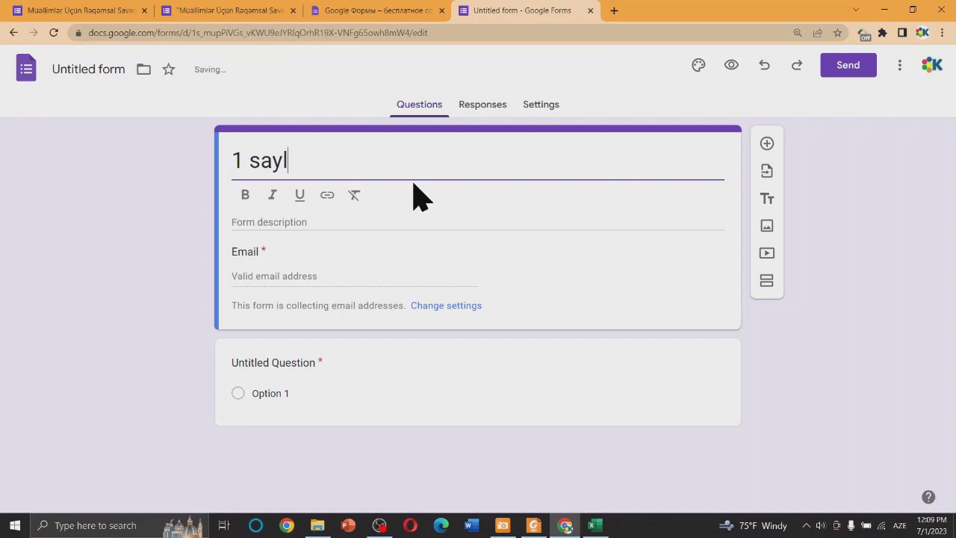
{"action": "type", "text": "ı orta məktəb"}
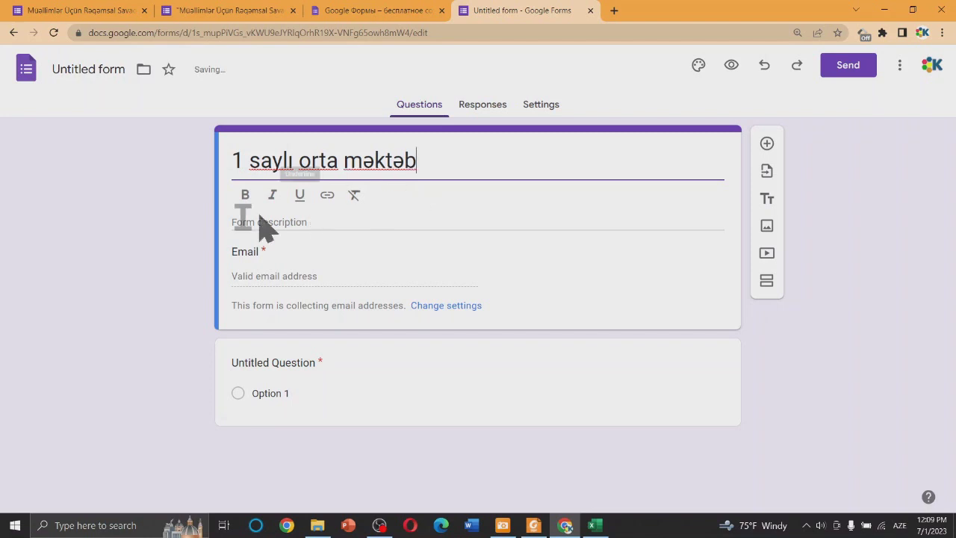
{"action": "triple_click", "coordinate": [308, 160]}
{"action": "left_click", "coordinate": [245, 196]}
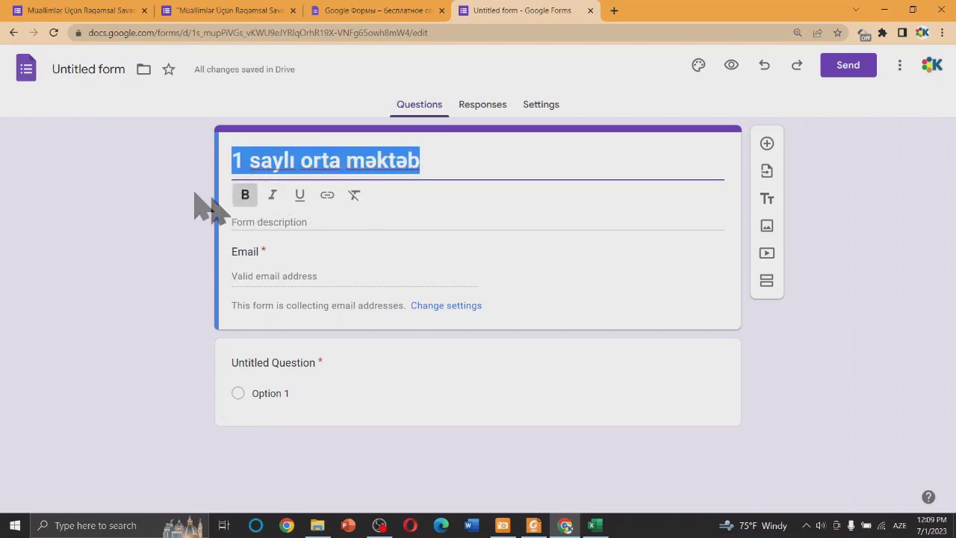
{"action": "left_click", "coordinate": [301, 197]}
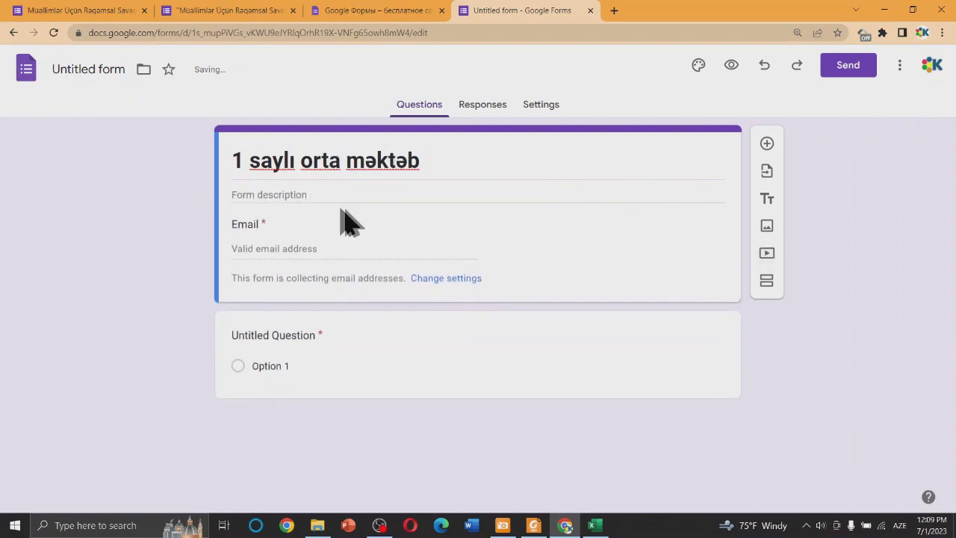
Add the description 'Zəhmət olmasa məlumatlarınızı düzgün daxil edin.'
{"action": "left_click", "coordinate": [307, 195]}
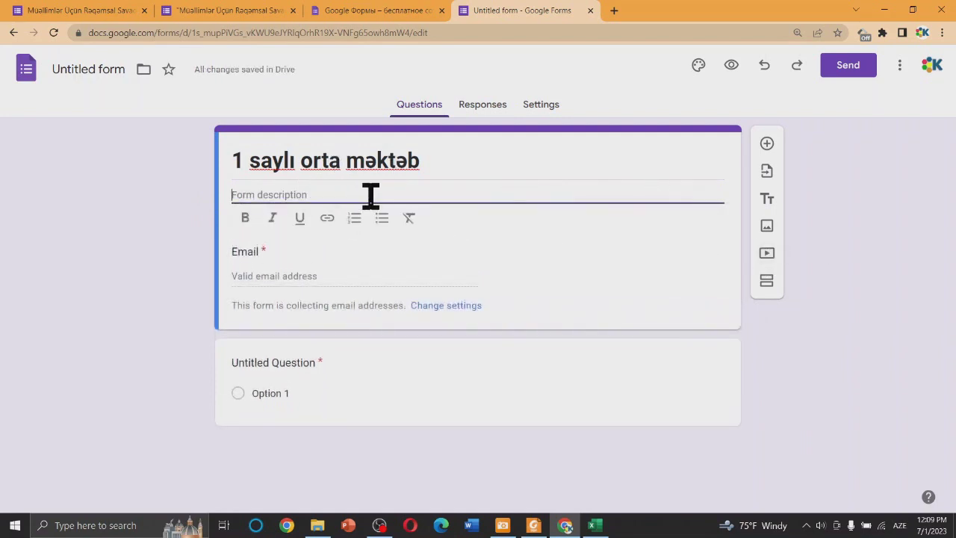
{"action": "type", "text": "Zə"}
{"action": "type", "text": "h"}
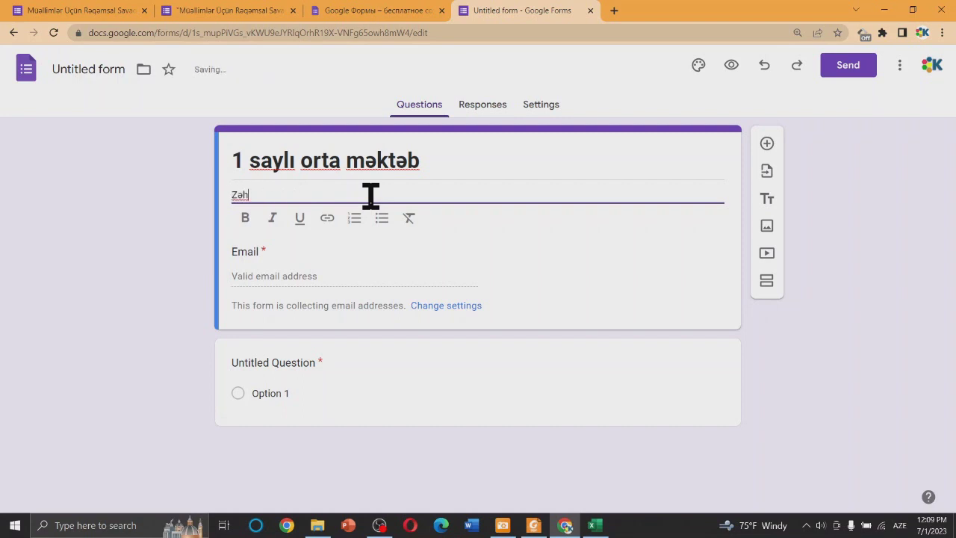
{"action": "type", "text": "mət "}
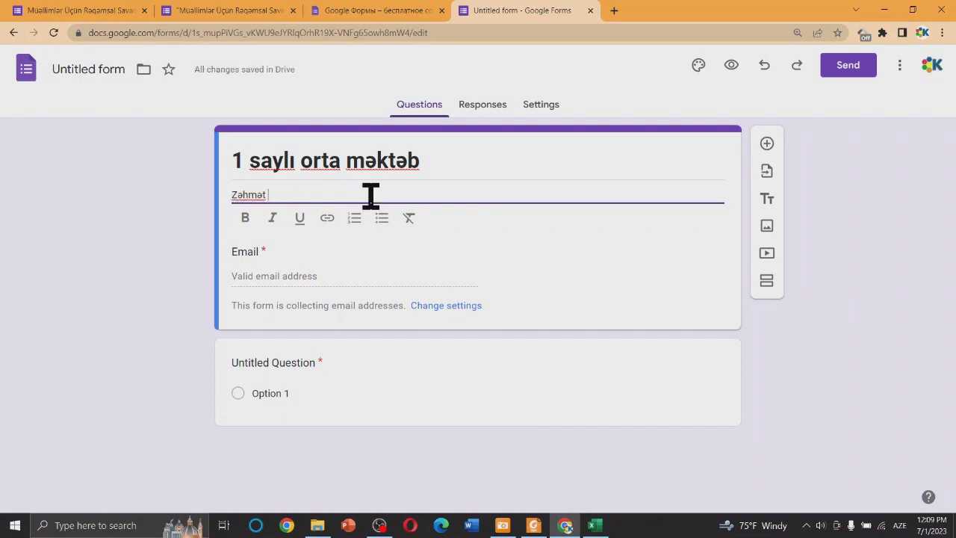
{"action": "type", "text": "asa mə"}
{"action": "type", "text": "lumat"}
{"action": "type", "text": "t"}
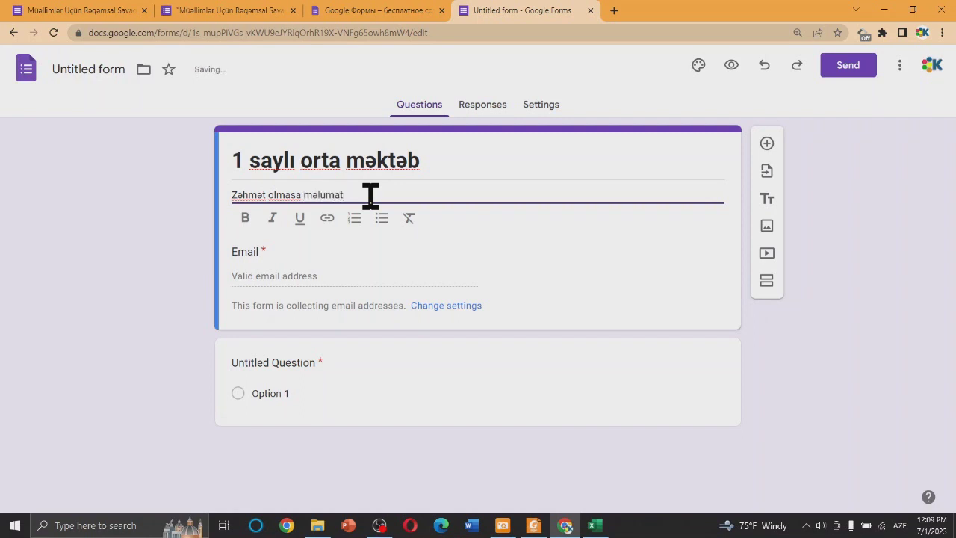
{"action": "type", "text": "a"}
{"action": "type", "text": " düzgün daxil edin."}
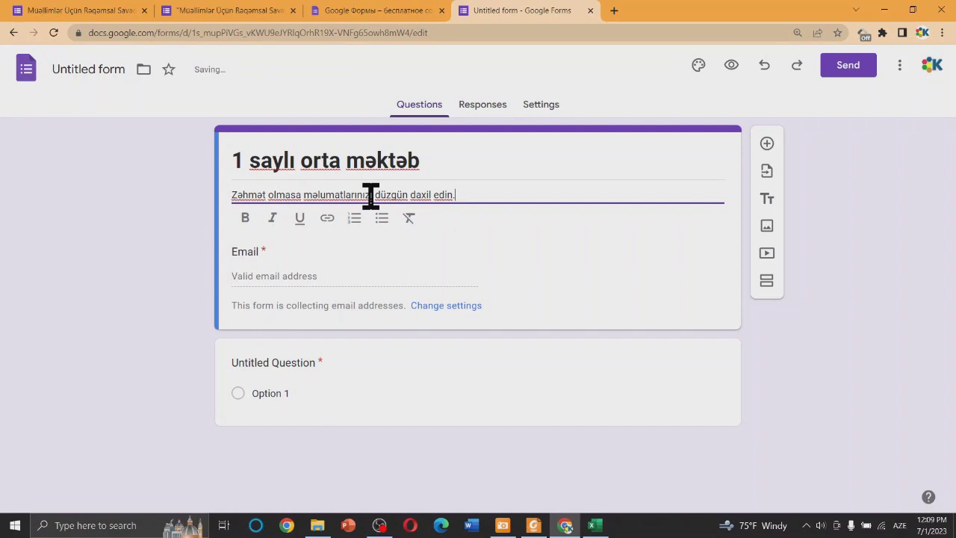
{"action": "double_click", "coordinate": [839, 284]}
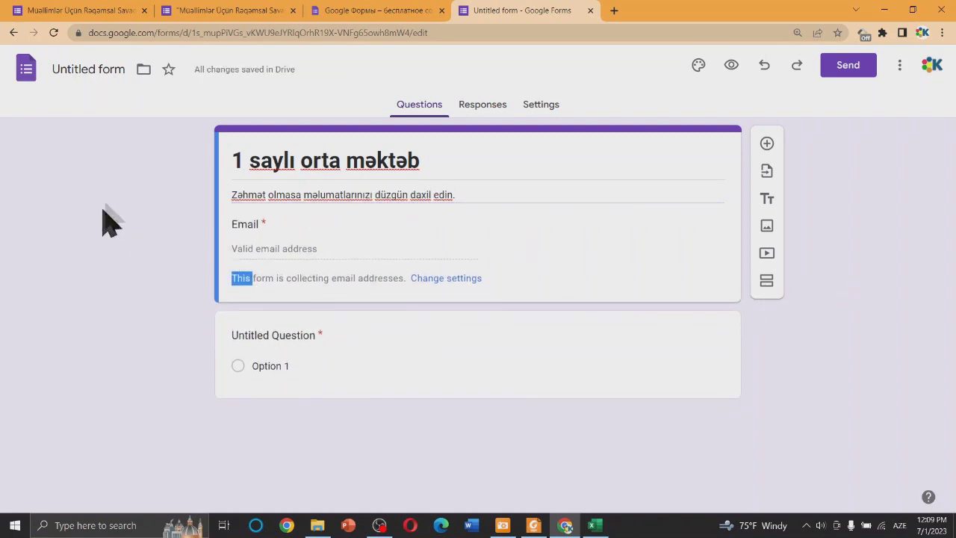
{"action": "mouse_move", "coordinate": [478, 366]}
{"action": "left_click", "coordinate": [277, 336]}
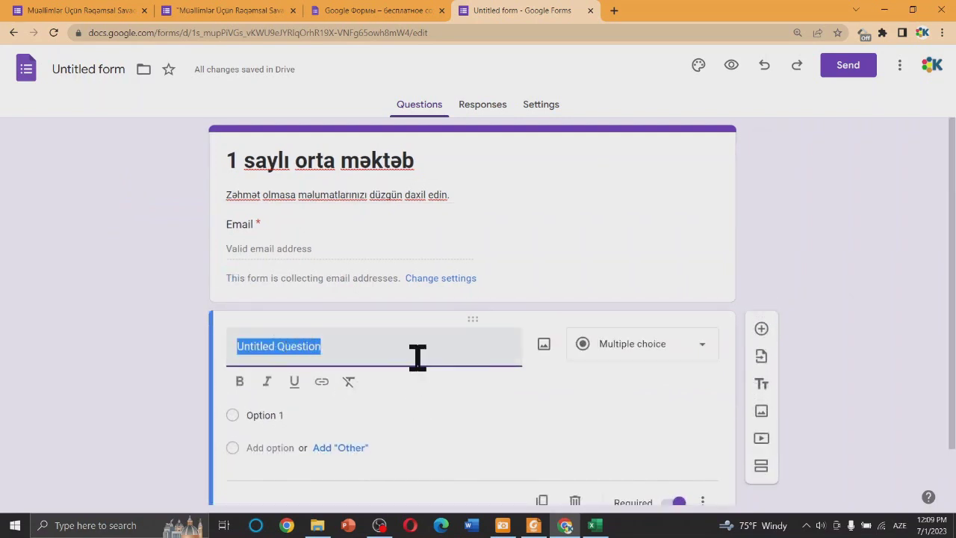
Title the first question 'Adınız:' and make it a short-answer question
{"action": "type", "text": "Adın"}
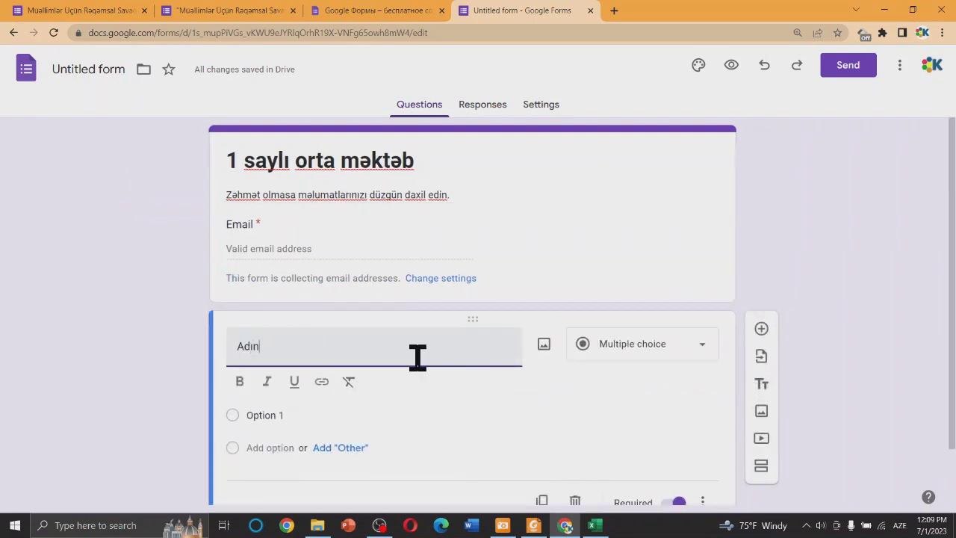
{"action": "type", "text": "ız:"}
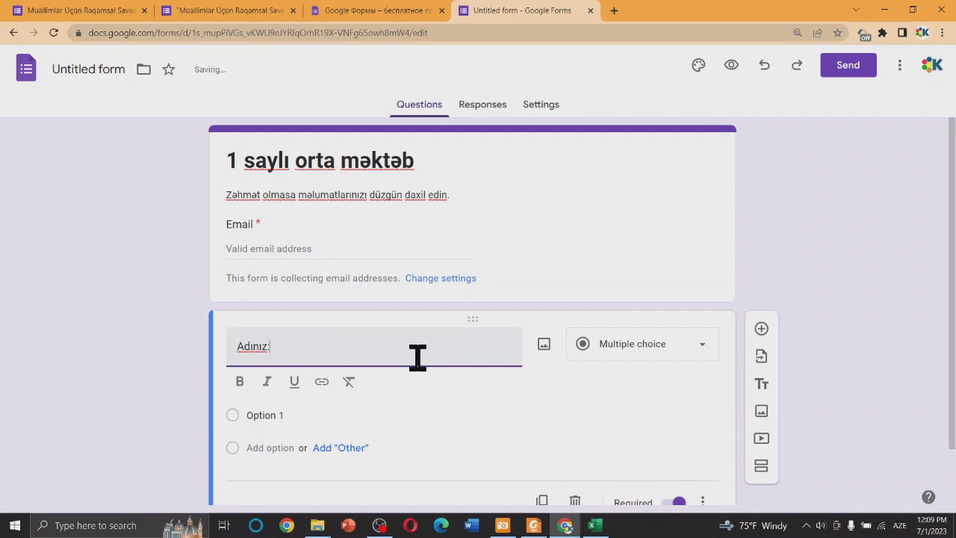
{"action": "left_click", "coordinate": [676, 357]}
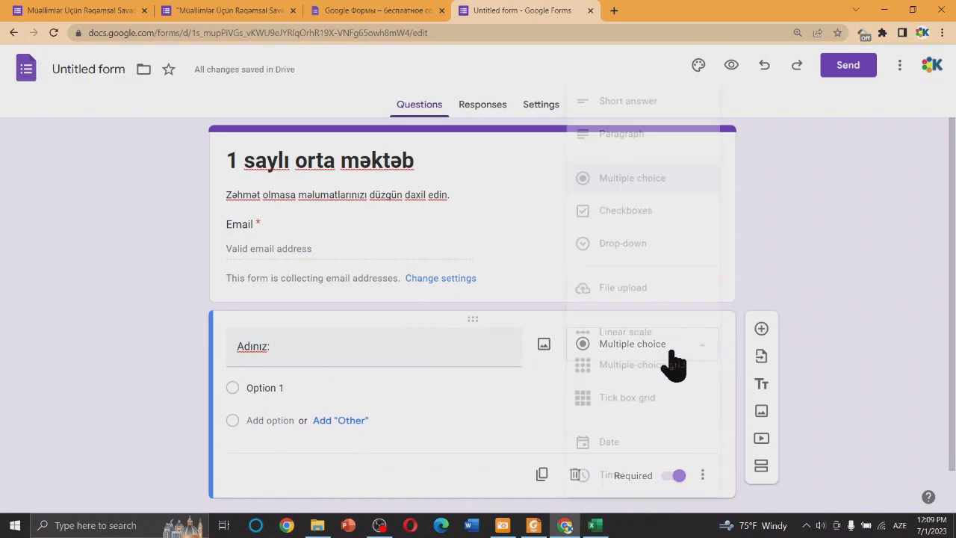
{"action": "left_click", "coordinate": [632, 102]}
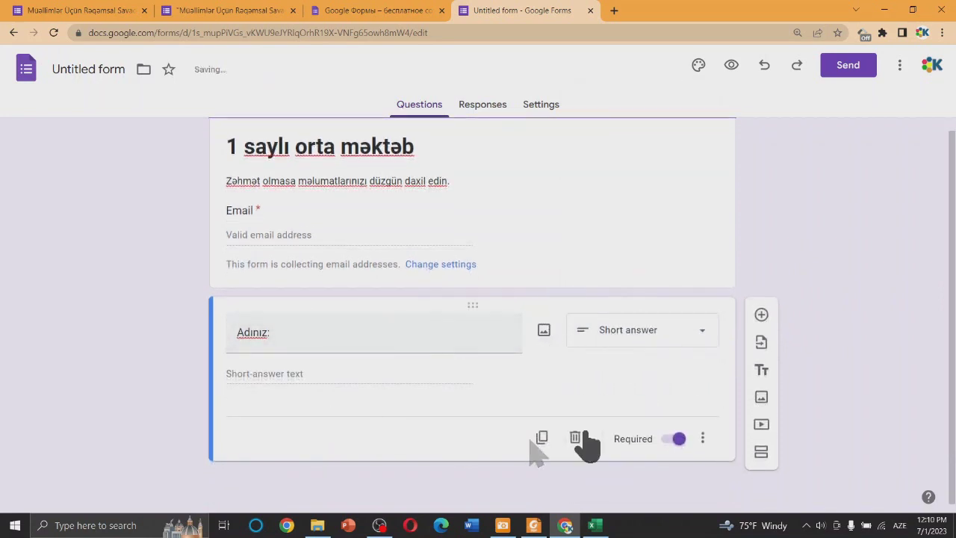
{"action": "left_click", "coordinate": [761, 314]}
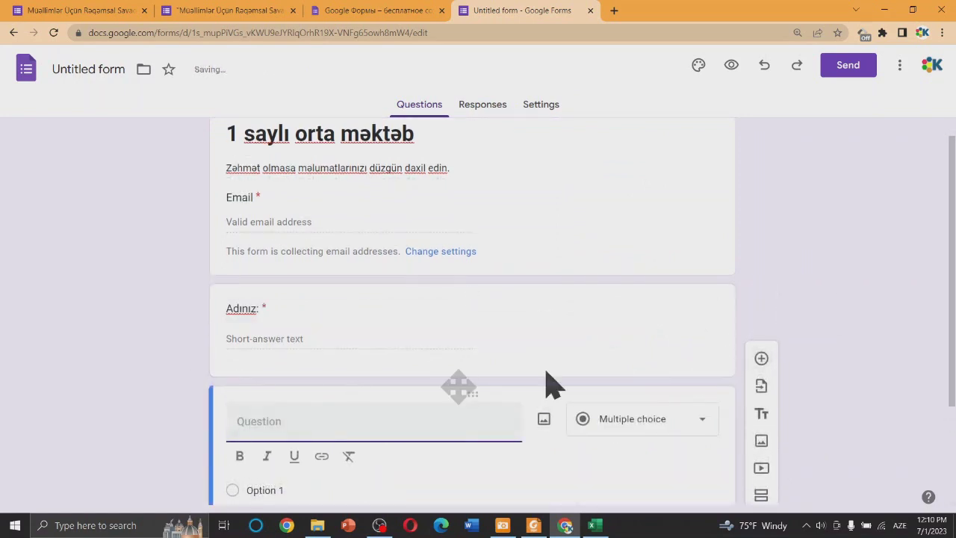
Add 'Soyadınız:' and 'Ata adınız:' questions, then start a 'Sinfinizi seçin' question
{"action": "scroll", "coordinate": [523, 388], "scroll_direction": "down", "scroll_amount": 1}
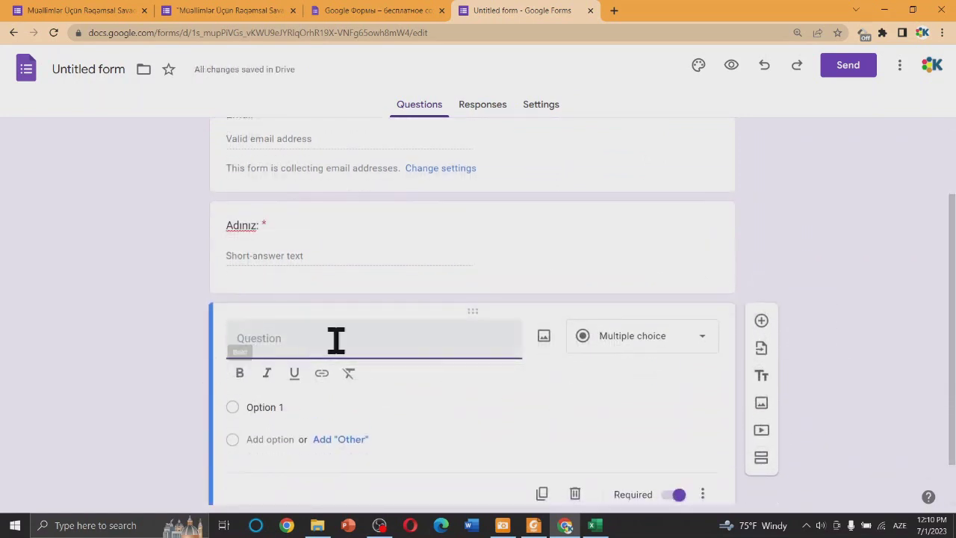
{"action": "type", "text": "Soyadınız:"}
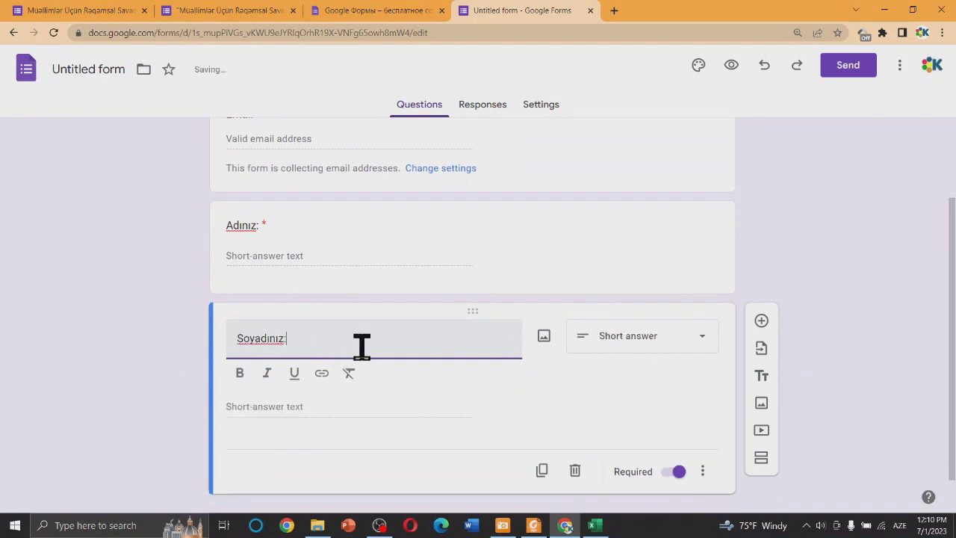
{"action": "left_click", "coordinate": [745, 338]}
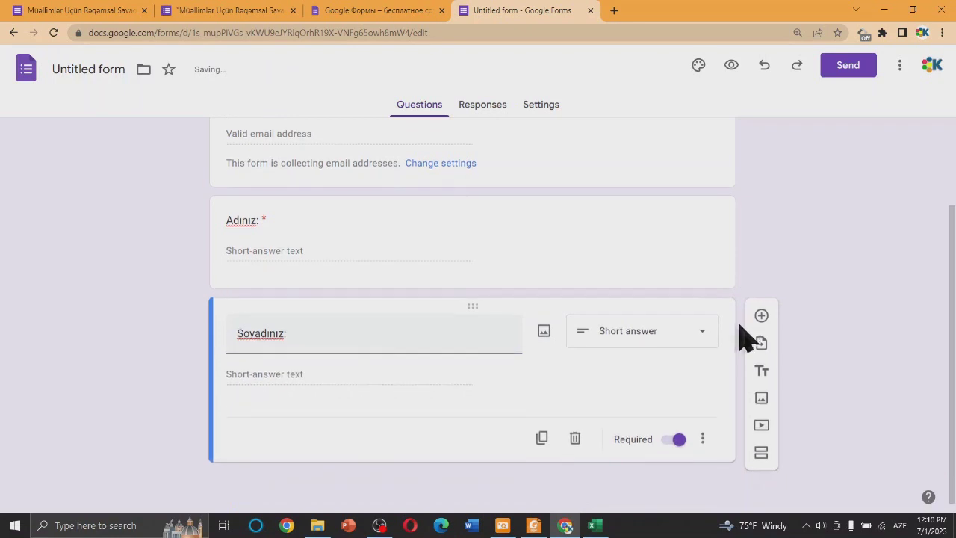
{"action": "left_click", "coordinate": [762, 318]}
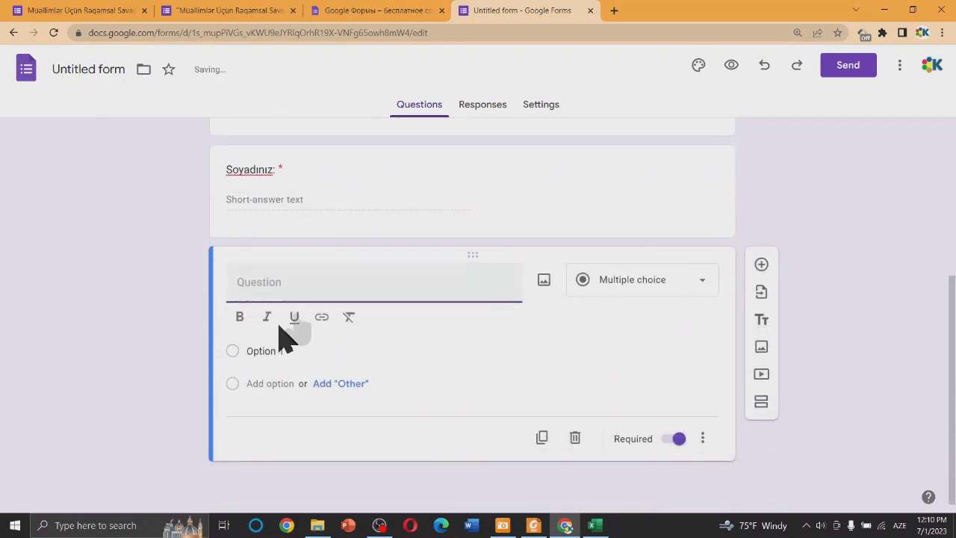
{"action": "type", "text": "Ata"}
{"action": "type", "text": " adınız"}
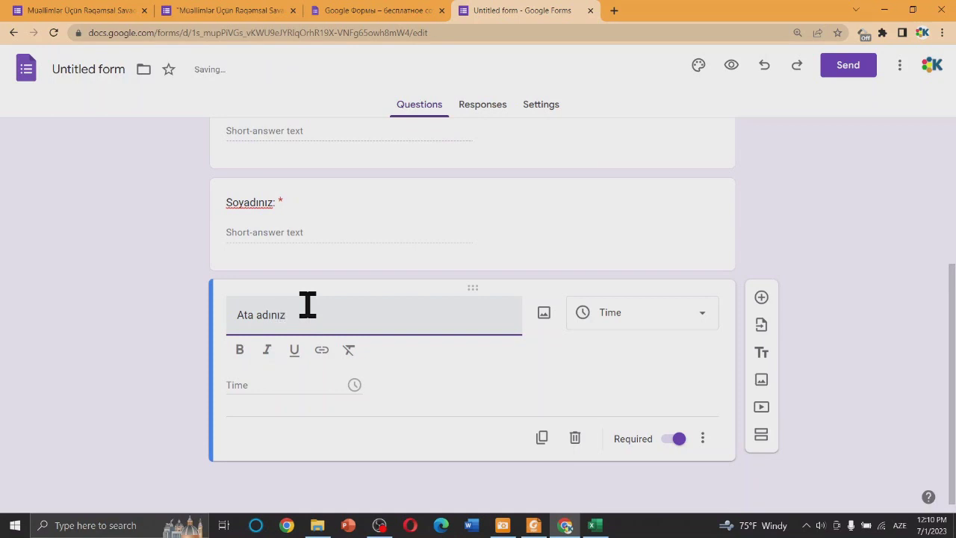
{"action": "type", "text": ":"}
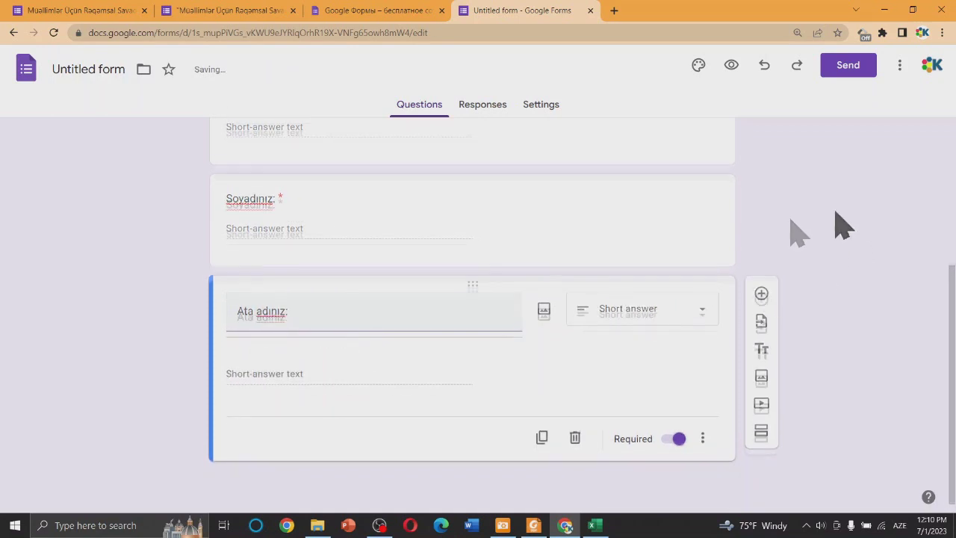
{"action": "left_click", "coordinate": [845, 224]}
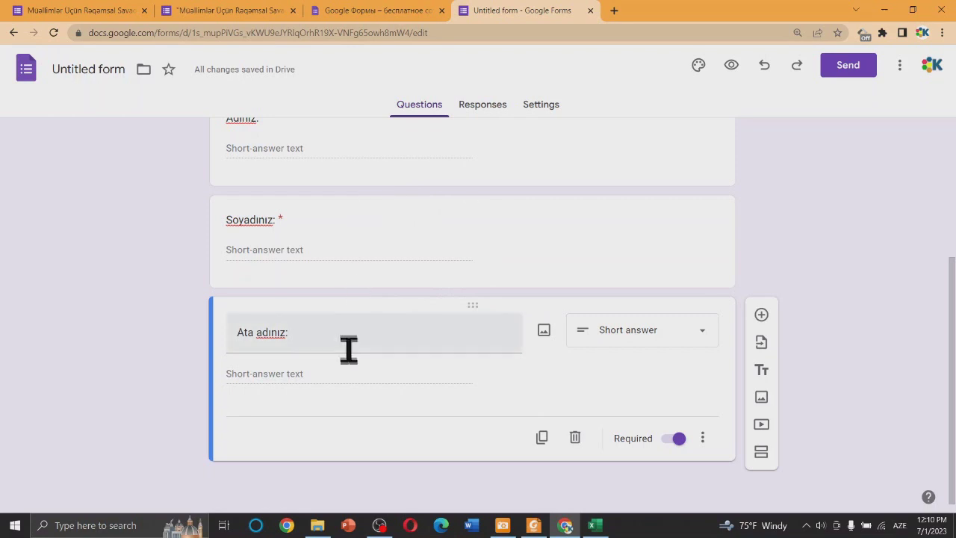
{"action": "left_click", "coordinate": [761, 316]}
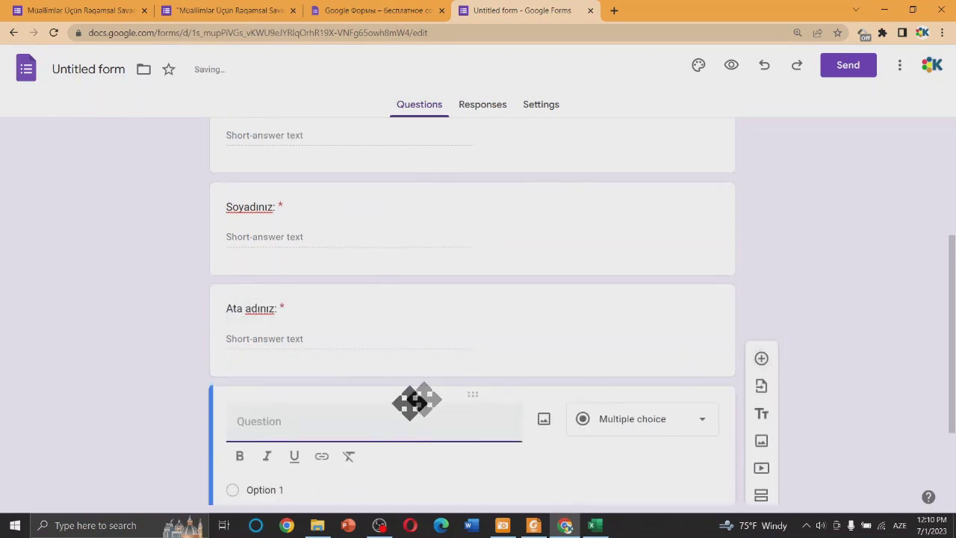
{"action": "type", "text": "Si"}
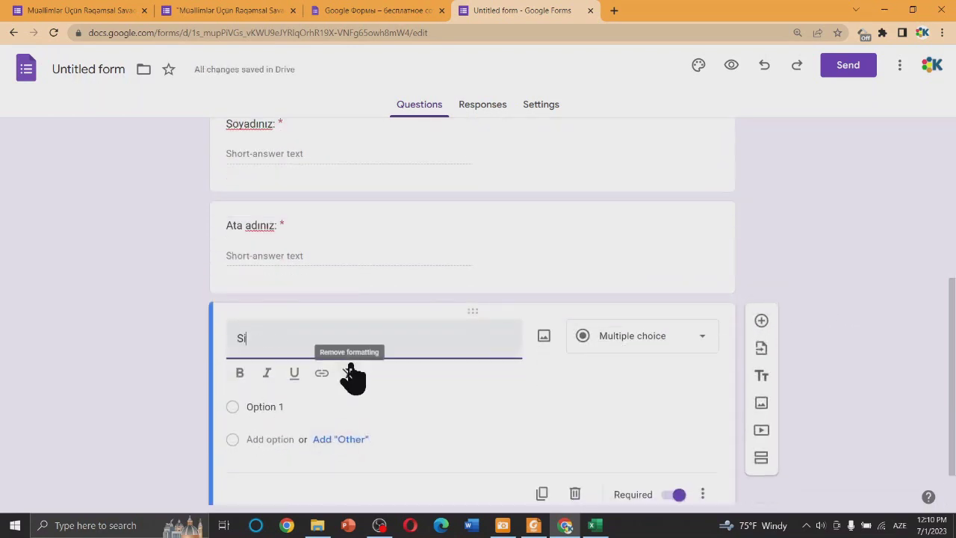
{"action": "type", "text": "nfinizi seçi"}
{"action": "type", "text": "n:"}
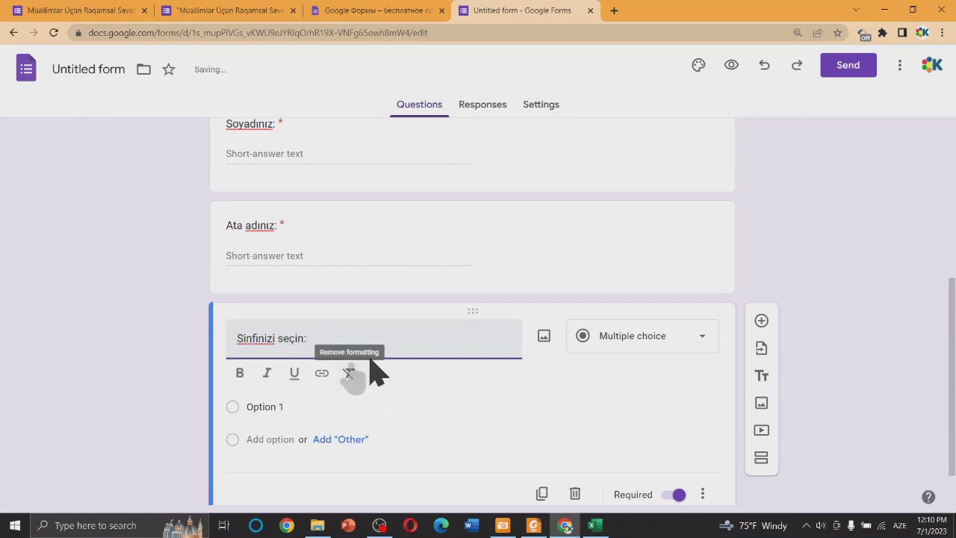
Make 'Sinfinizi seçin:' a drop-down with options 7A, 7B, 7C, 8A, 8B and 8C
{"action": "left_click", "coordinate": [693, 338]}
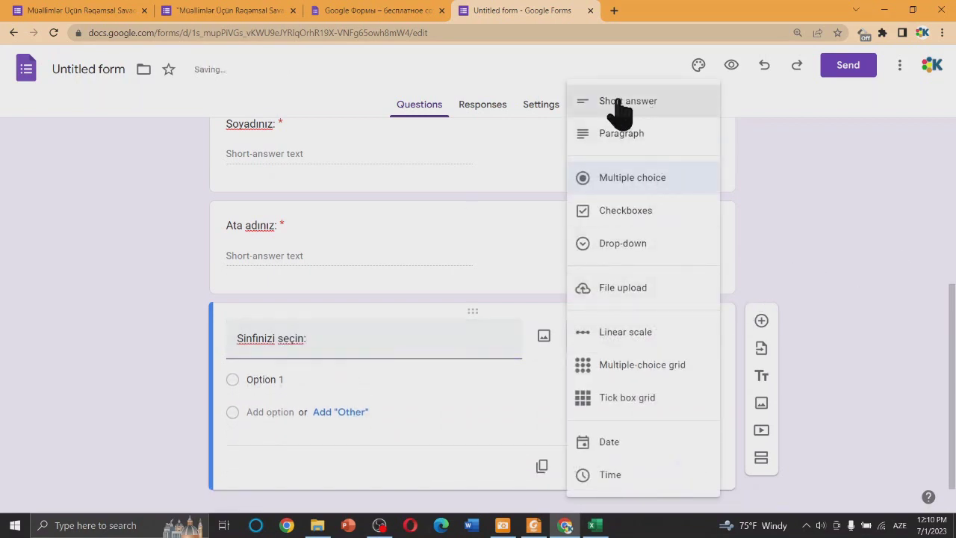
{"action": "left_click", "coordinate": [617, 257]}
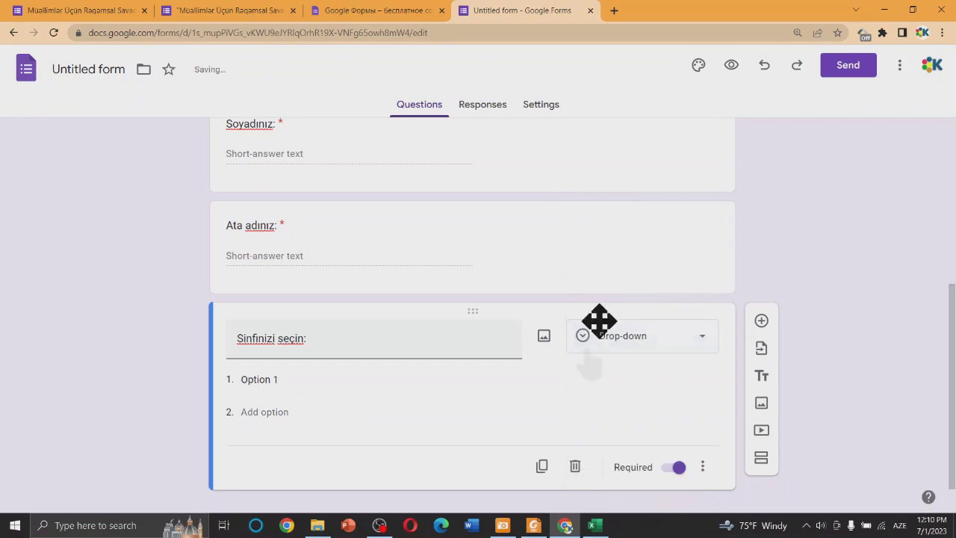
{"action": "left_click", "coordinate": [311, 380]}
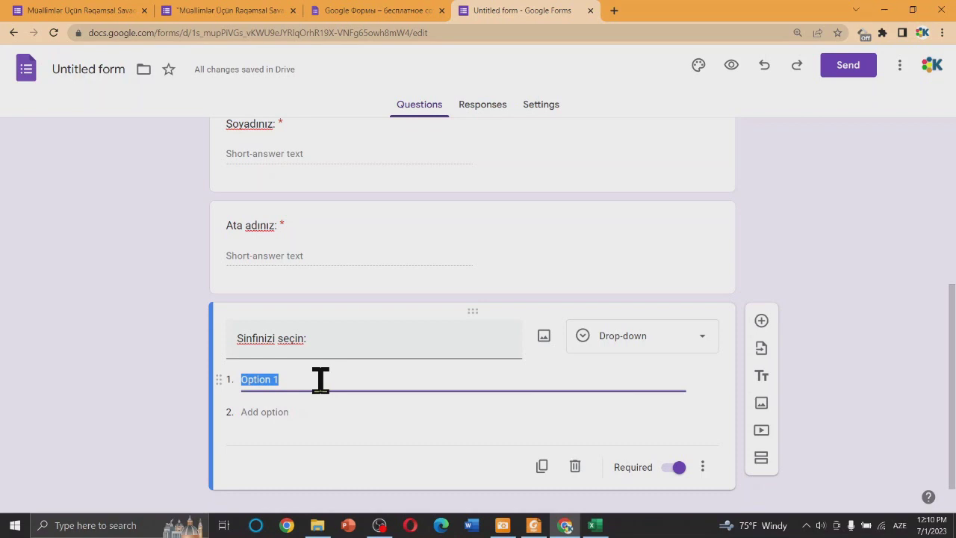
{"action": "type", "text": "7A"}
{"action": "key", "text": "Return"}
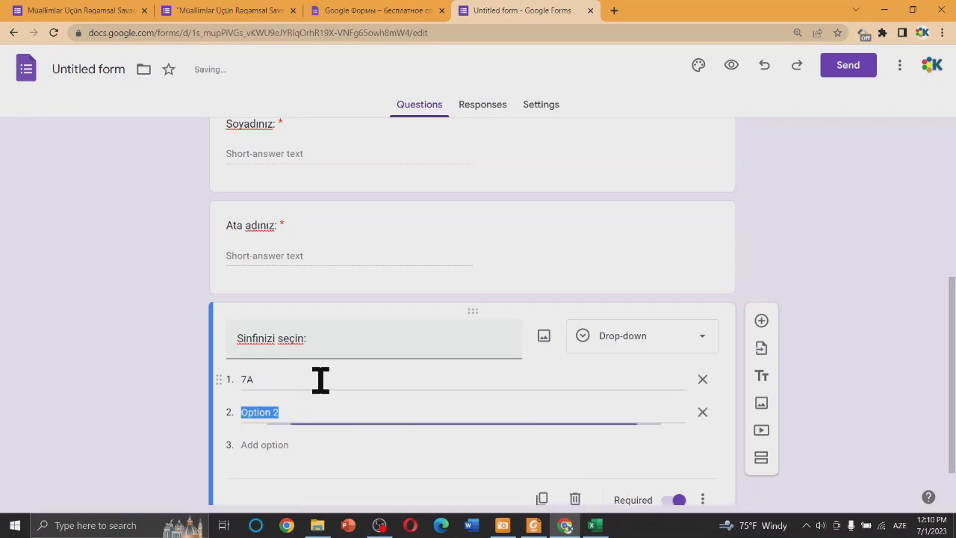
{"action": "type", "text": "7B"}
{"action": "key", "text": "Return"}
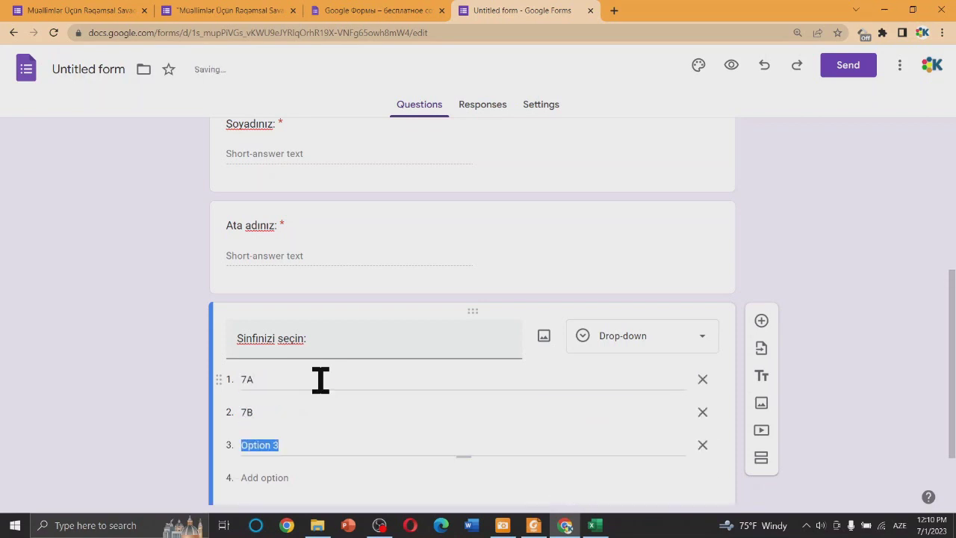
{"action": "type", "text": "7C"}
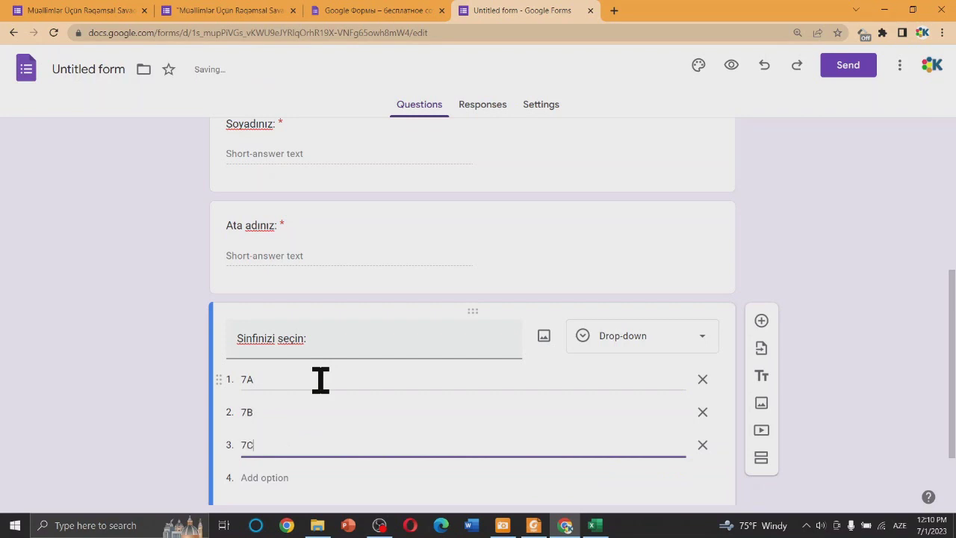
{"action": "key", "text": "Return"}
{"action": "type", "text": "8A"}
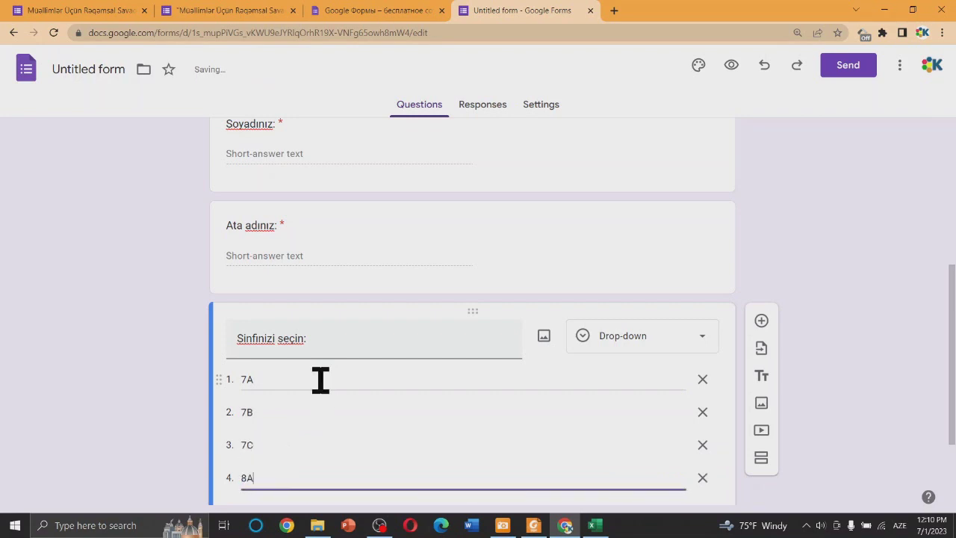
{"action": "key", "text": "Return"}
{"action": "type", "text": "8B"}
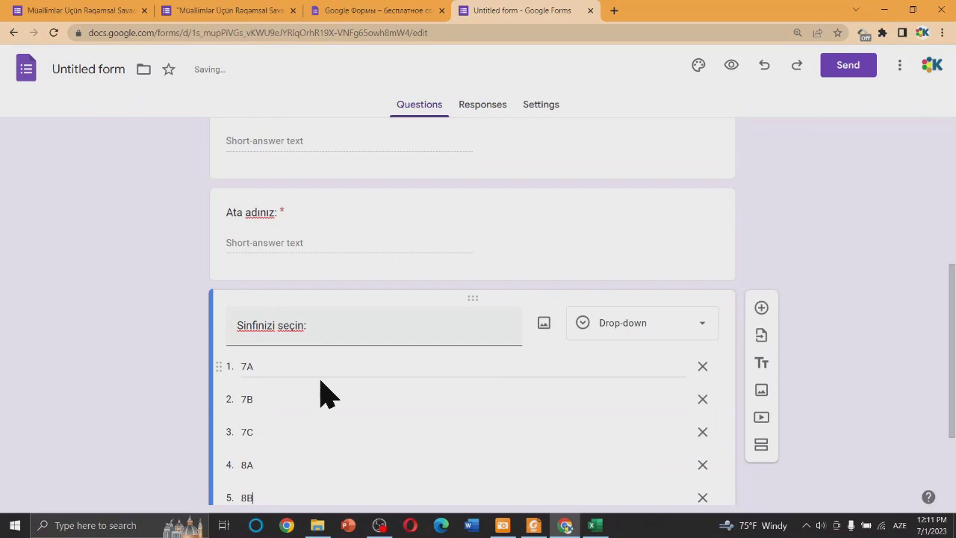
{"action": "key", "text": "Return"}
{"action": "type", "text": "8C"}
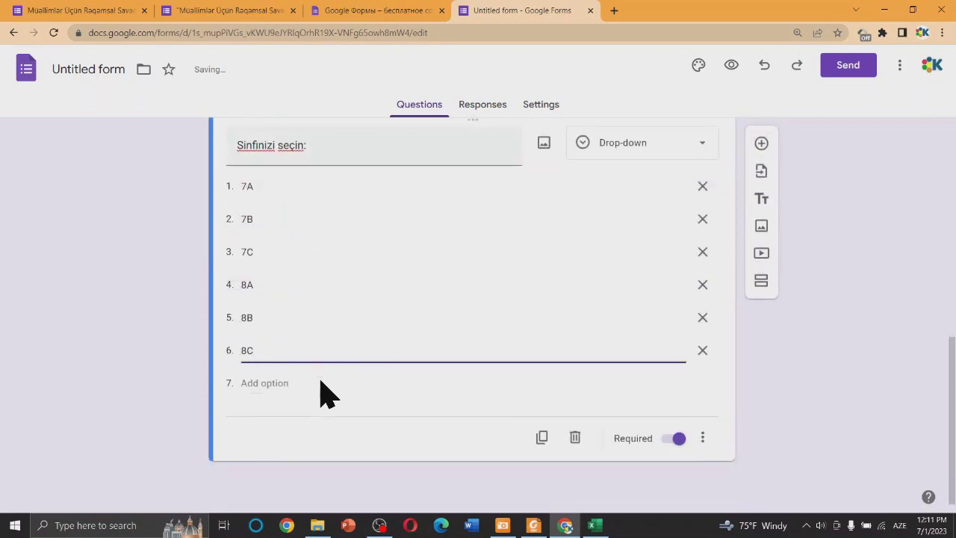
{"action": "left_click", "coordinate": [748, 359]}
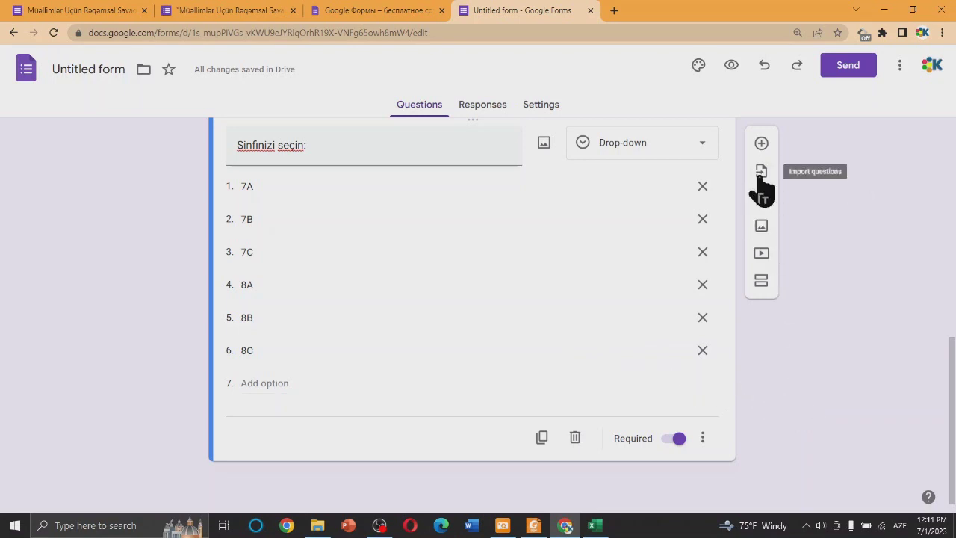
{"action": "left_click", "coordinate": [762, 143]}
Title the new question 'Ciniyyinizi seçin' and make it a drop-down
{"action": "type", "text": "Cin"}
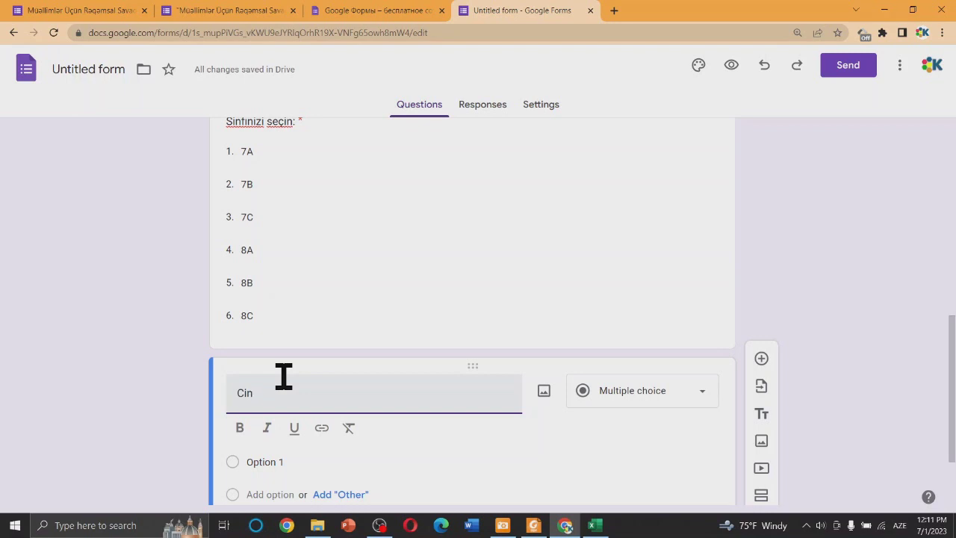
{"action": "type", "text": "iyyı"}
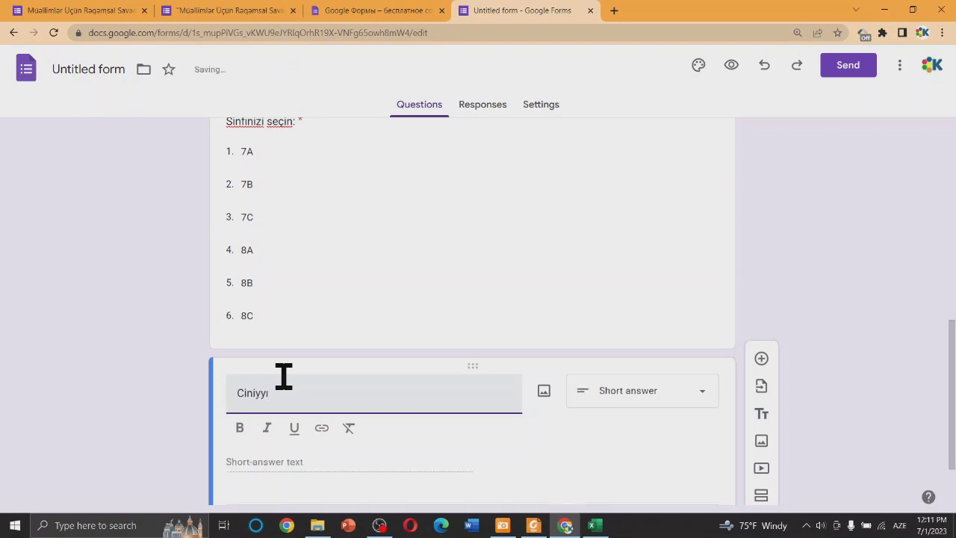
{"action": "type", "text": "tnizi "}
{"action": "type", "text": "se"}
{"action": "key", "text": "BackSpace"}
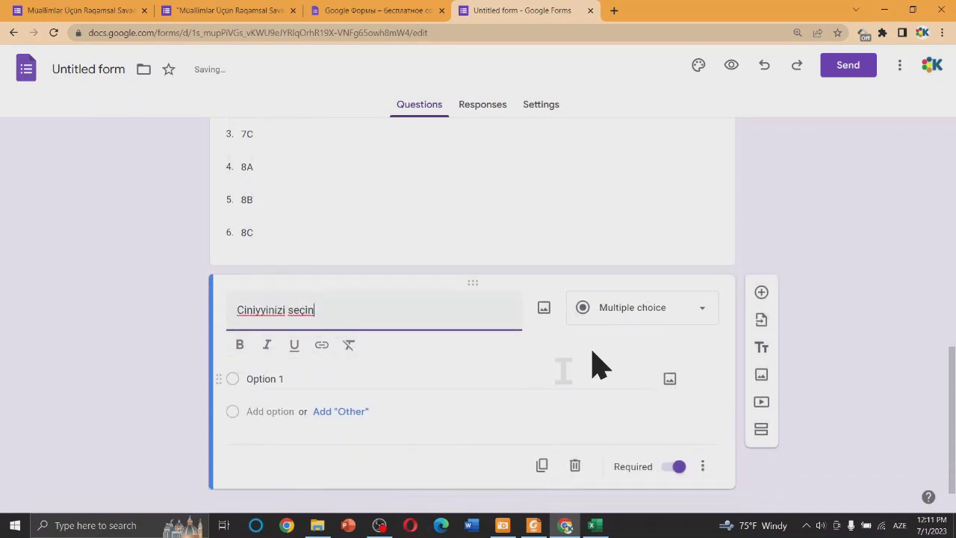
{"action": "left_click", "coordinate": [644, 318]}
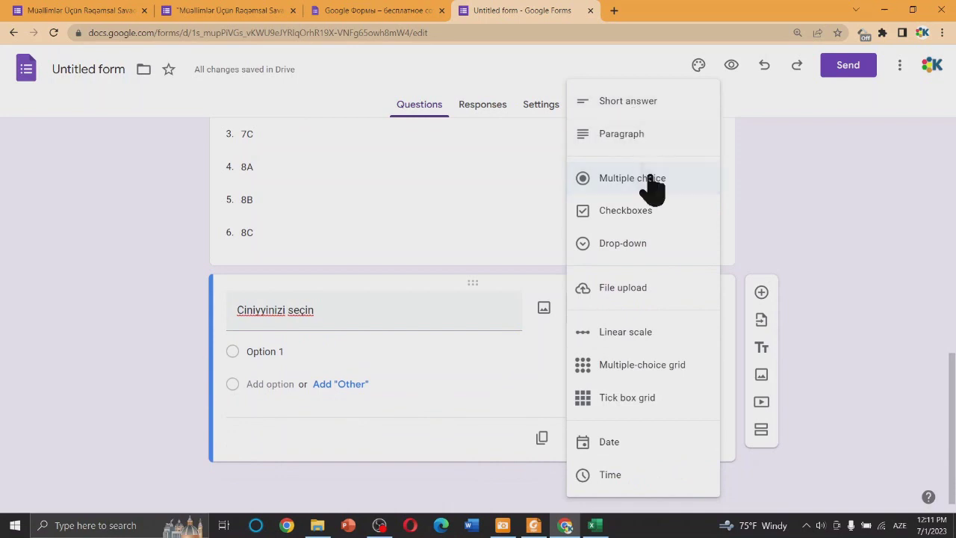
{"action": "left_click", "coordinate": [639, 247]}
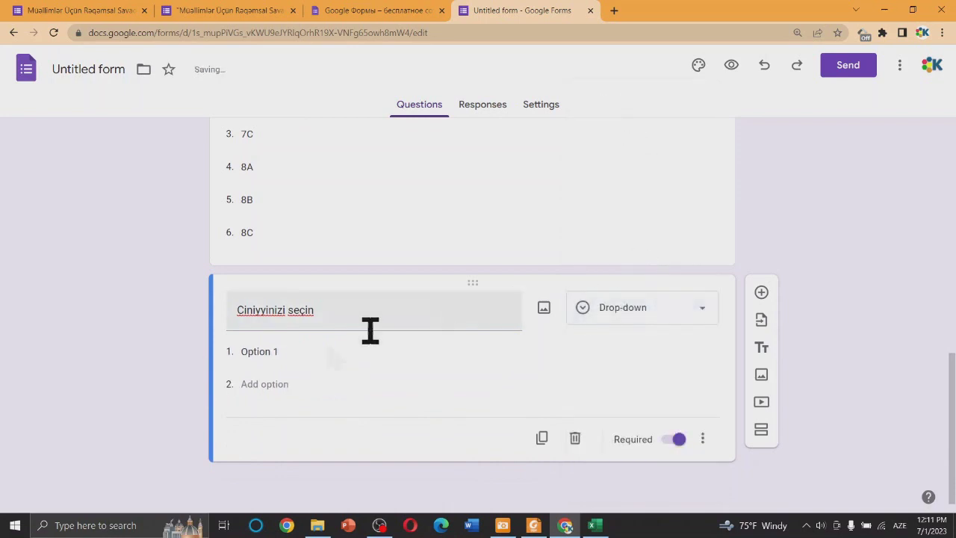
Enter Q and K as its two drop-down options
{"action": "left_click", "coordinate": [296, 353]}
{"action": "type", "text": "Qa"}
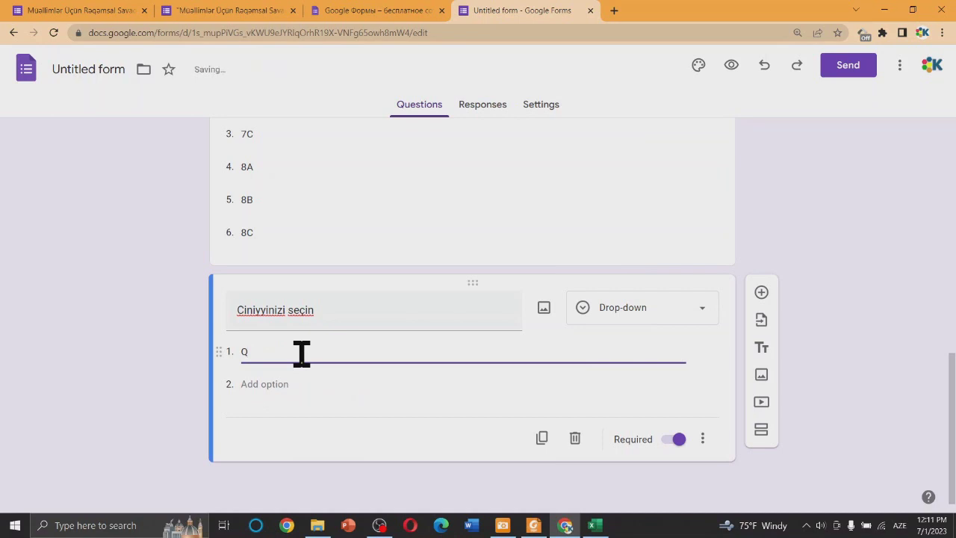
{"action": "key", "text": "BackSpace"}
{"action": "type", "text": "Q"}
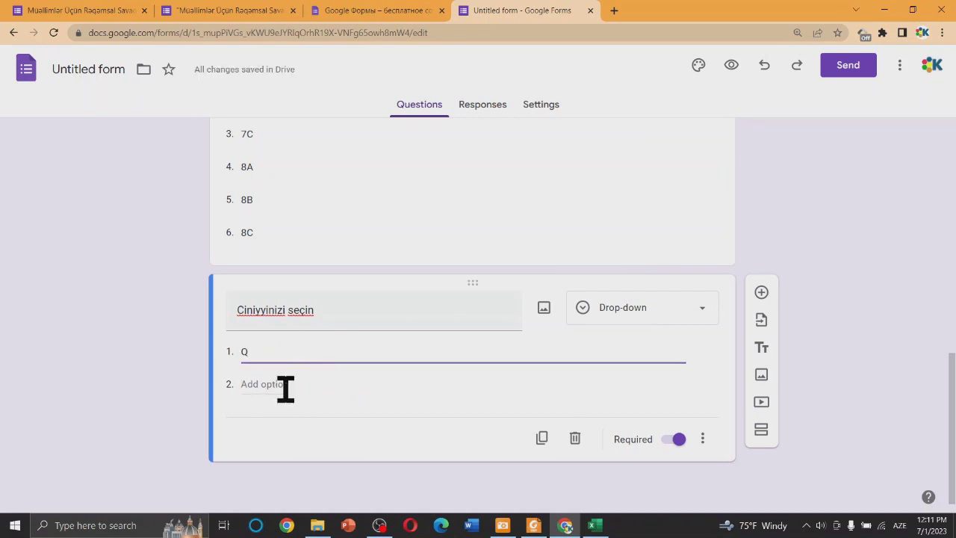
{"action": "left_click", "coordinate": [284, 386]}
{"action": "type", "text": "K"}
{"action": "mouse_move", "coordinate": [464, 384]}
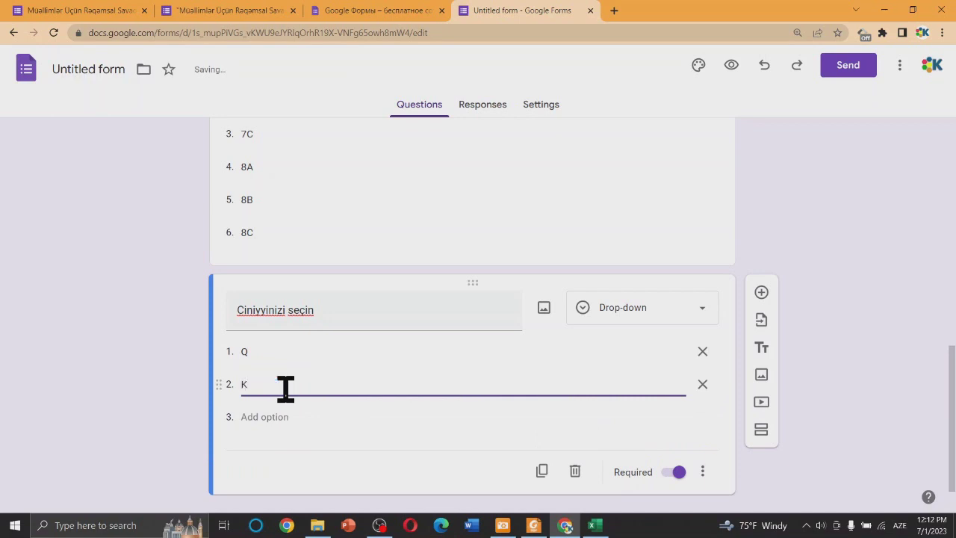
{"action": "left_click", "coordinate": [815, 258]}
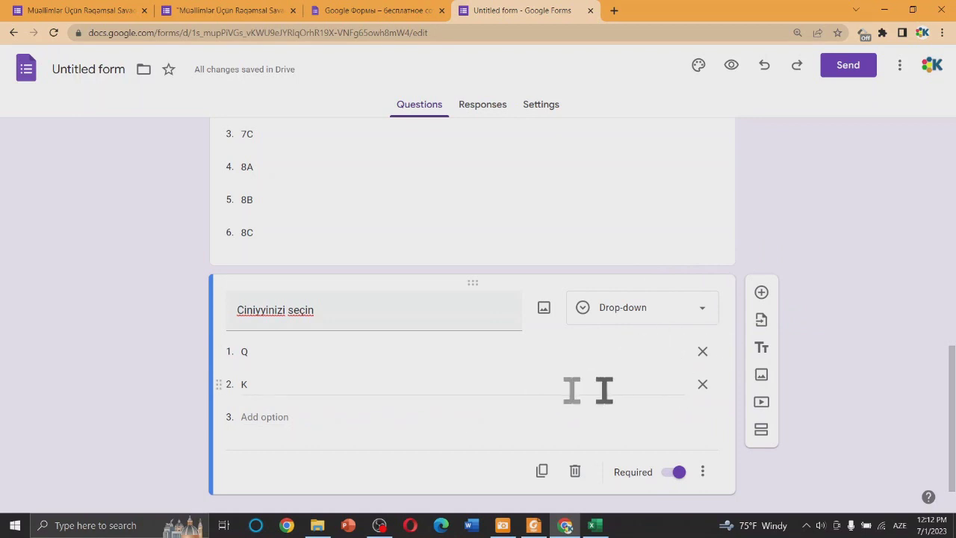
{"action": "scroll", "coordinate": [658, 340], "scroll_direction": "up", "scroll_amount": 5}
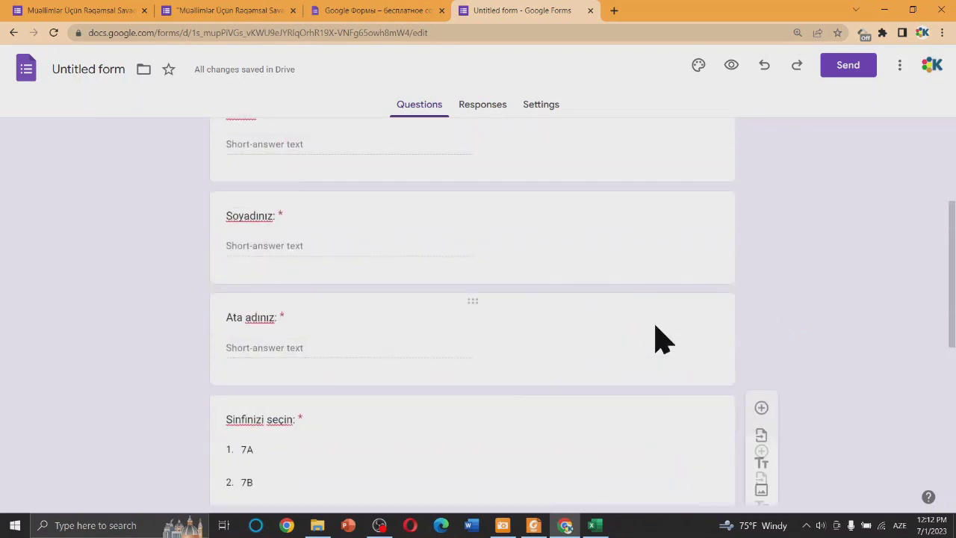
Correct the drop-down question's title to 'Cinsiyyinizi seçin:'
{"action": "scroll", "coordinate": [650, 336], "scroll_direction": "down", "scroll_amount": 3}
{"action": "scroll", "coordinate": [291, 399], "scroll_direction": "down", "scroll_amount": 1}
{"action": "triple_click", "coordinate": [293, 360]}
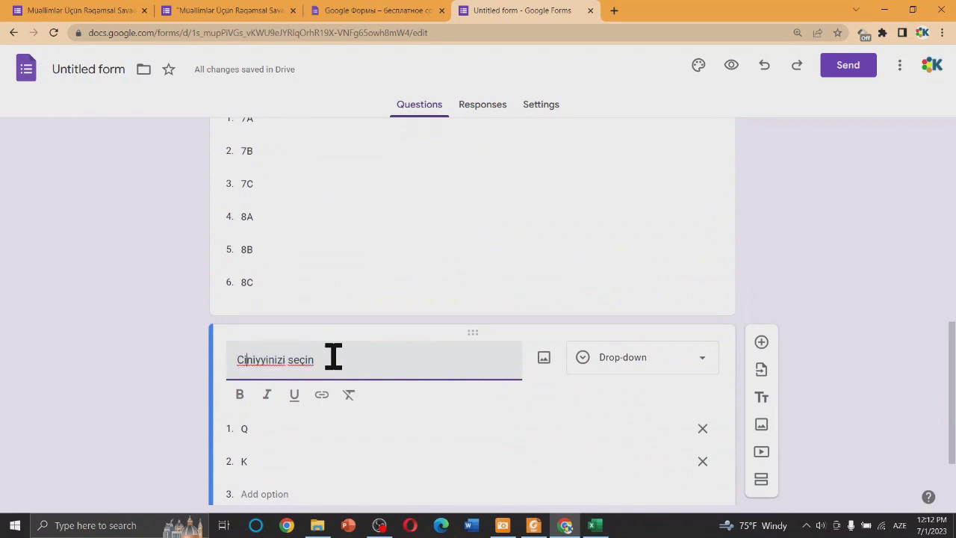
{"action": "type", "text": "s"}
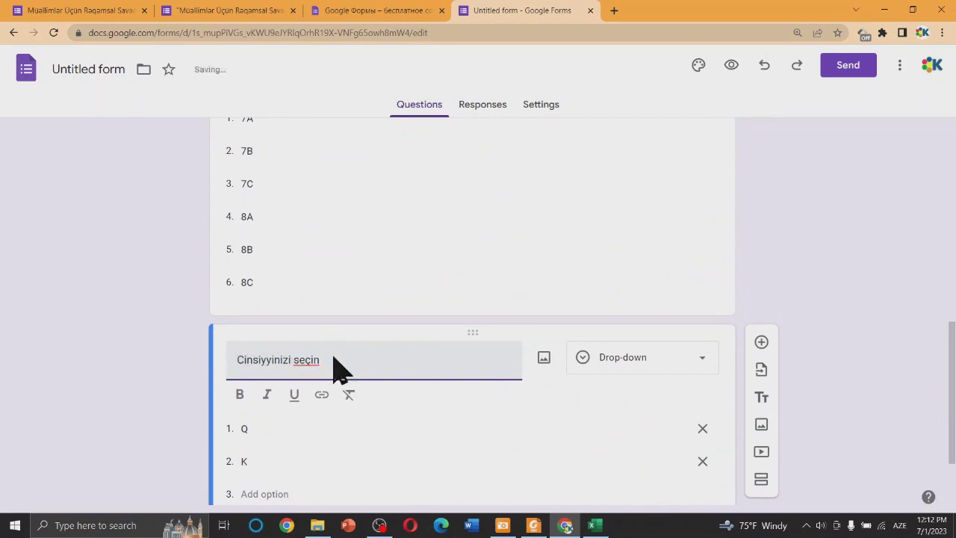
{"action": "left_click", "coordinate": [815, 257]}
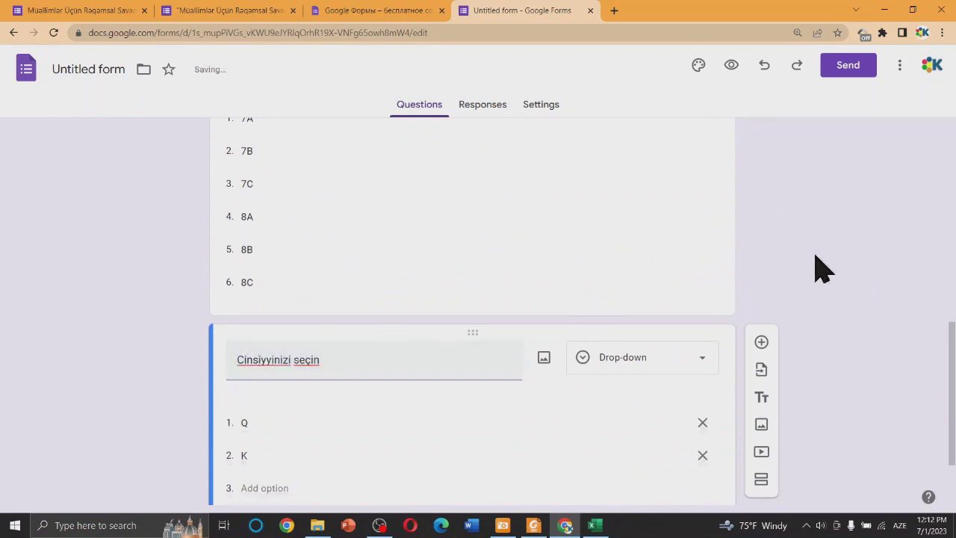
{"action": "triple_click", "coordinate": [349, 359]}
{"action": "left_click", "coordinate": [350, 360]}
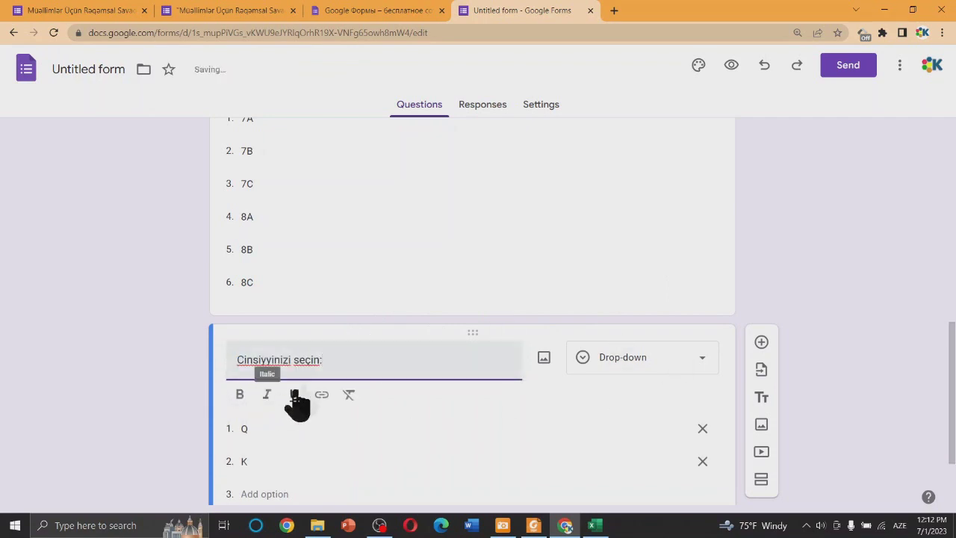
{"action": "key", "text": "ctrl+a"}
Bold the titles Sinfinizi seçin, Ata adınız, Soyadınız and Adınız
{"action": "scroll", "coordinate": [324, 298], "scroll_direction": "up", "scroll_amount": 3}
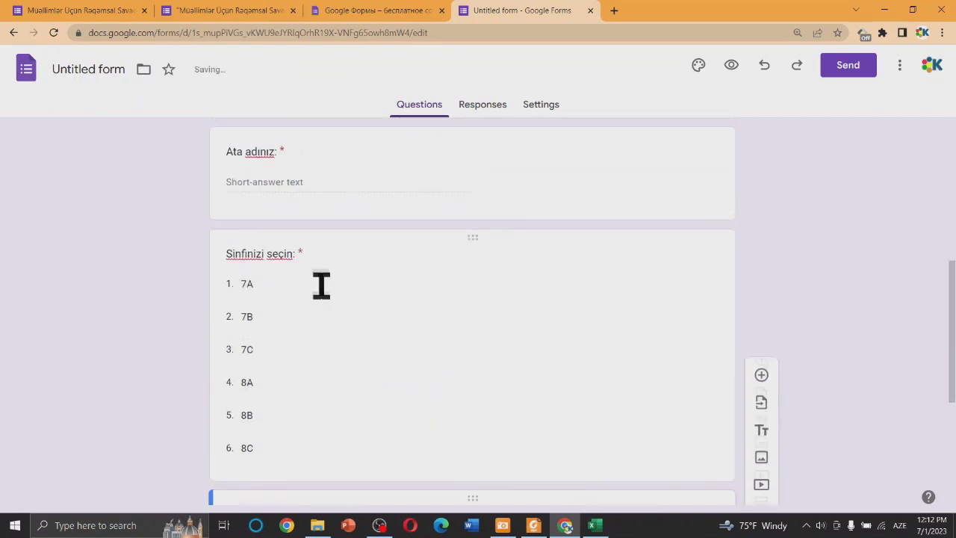
{"action": "triple_click", "coordinate": [274, 262]}
{"action": "left_click", "coordinate": [240, 299]}
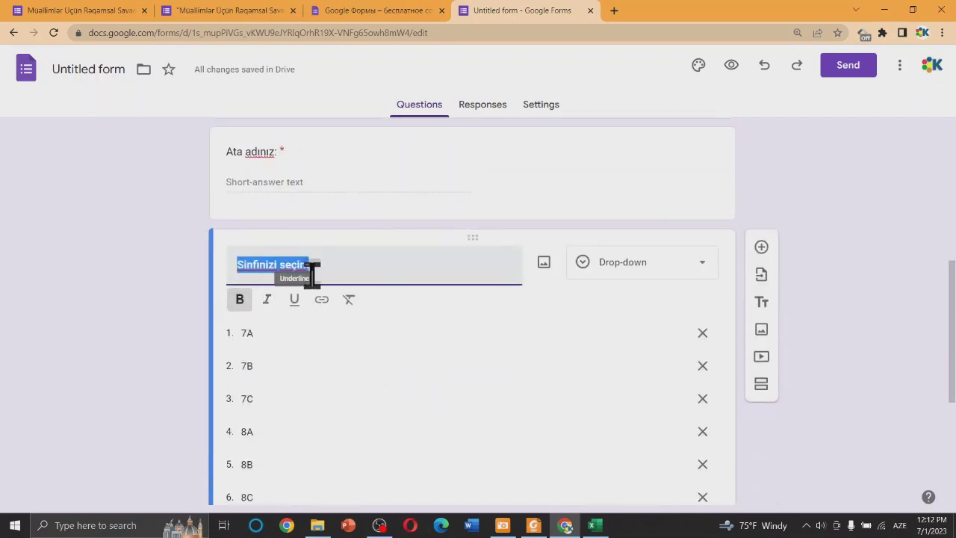
{"action": "scroll", "coordinate": [283, 295], "scroll_direction": "up", "scroll_amount": 2}
{"action": "triple_click", "coordinate": [267, 314]}
{"action": "left_click", "coordinate": [240, 363]}
{"action": "triple_click", "coordinate": [270, 216]}
{"action": "left_click", "coordinate": [240, 261]}
{"action": "scroll", "coordinate": [274, 239], "scroll_direction": "up", "scroll_amount": 1}
{"action": "triple_click", "coordinate": [248, 196]}
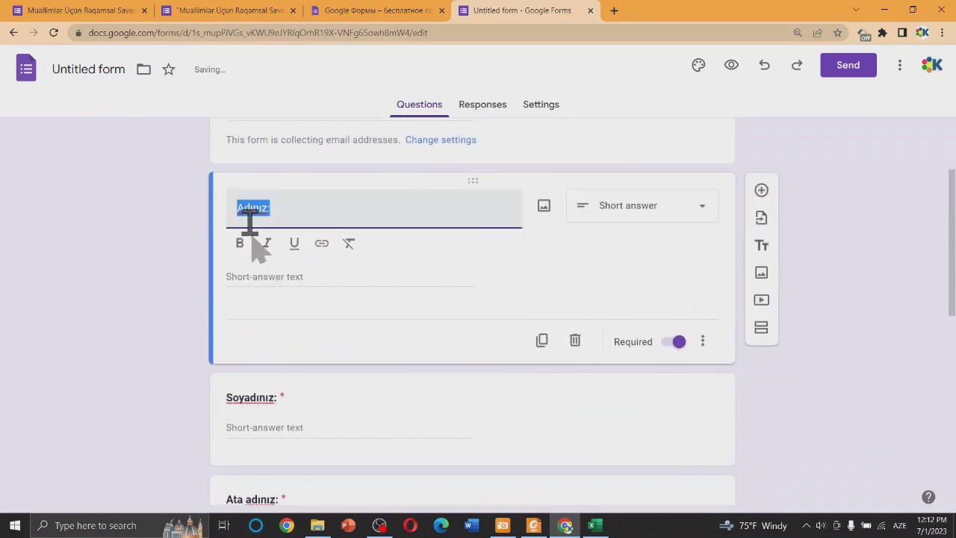
{"action": "left_click", "coordinate": [240, 242]}
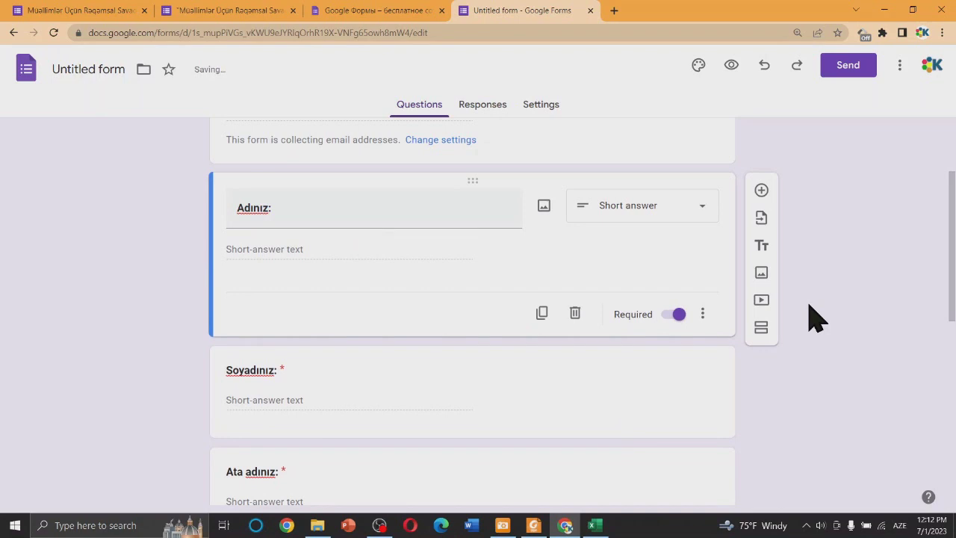
{"action": "scroll", "coordinate": [816, 317], "scroll_direction": "up", "scroll_amount": 2}
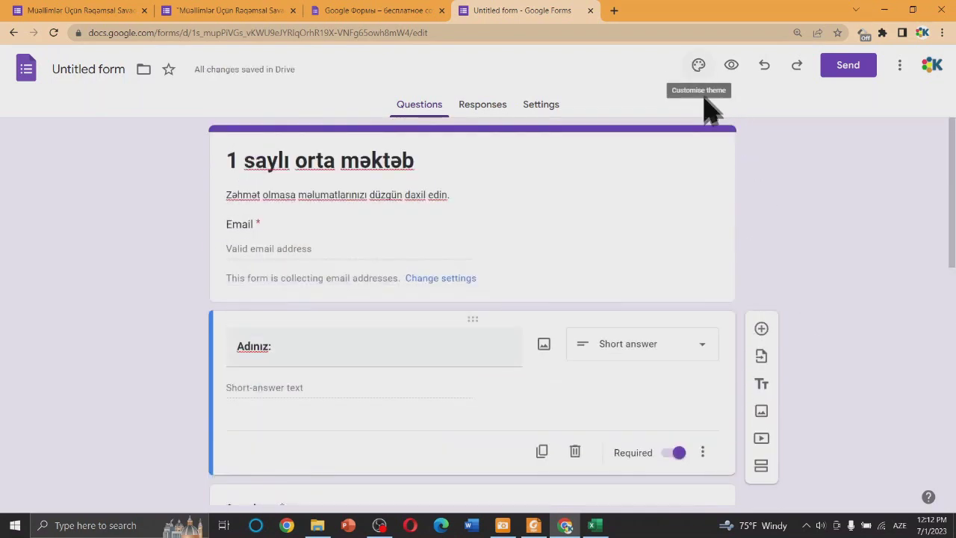
{"action": "left_click", "coordinate": [698, 67]}
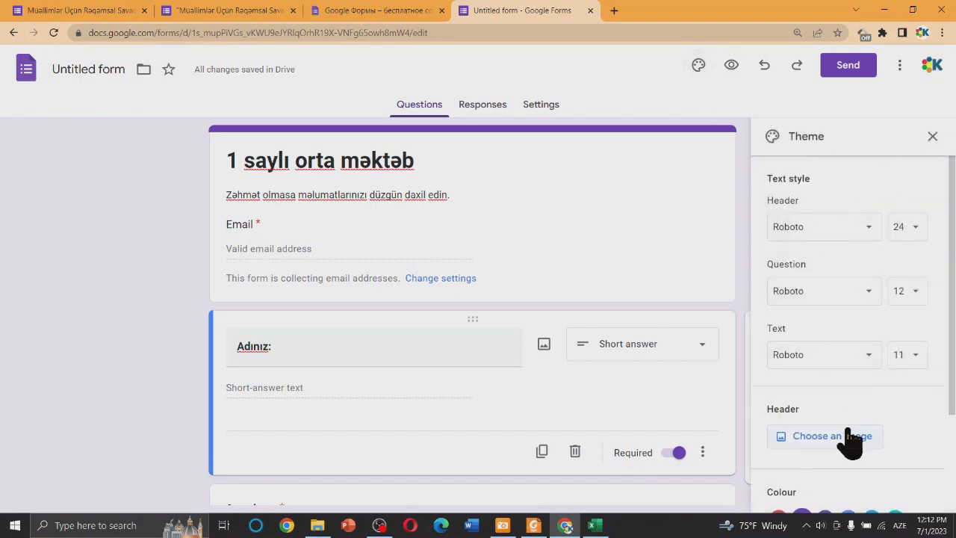
Set the theme fonts: Comfortaa for the header, Georgia for questions, Arial for body text
{"action": "left_click", "coordinate": [850, 232]}
{"action": "mouse_move", "coordinate": [821, 311]}
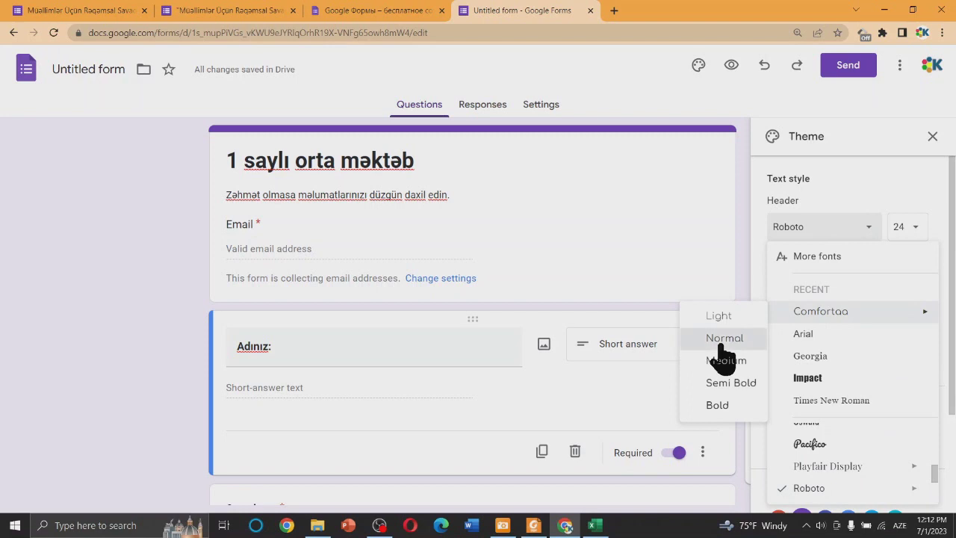
{"action": "left_click", "coordinate": [718, 340]}
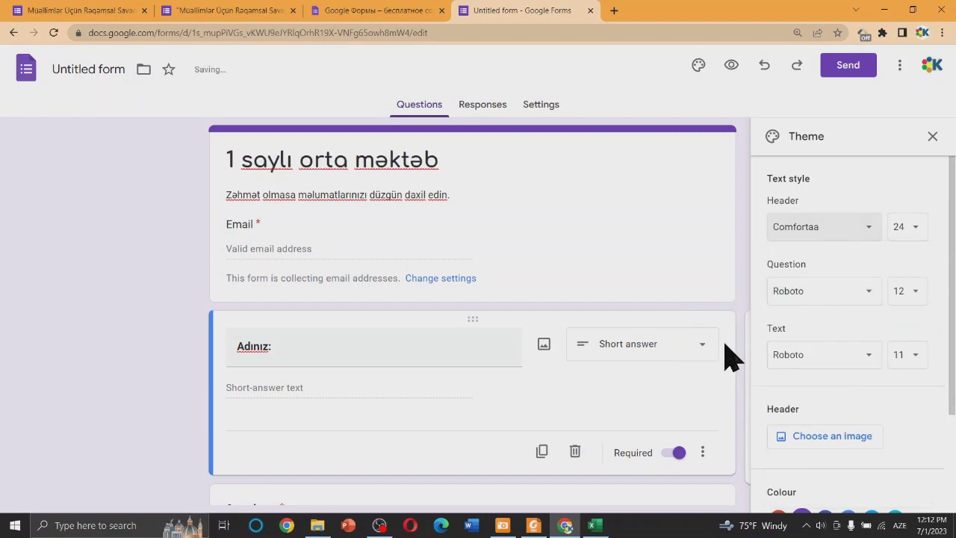
{"action": "left_click", "coordinate": [861, 309]}
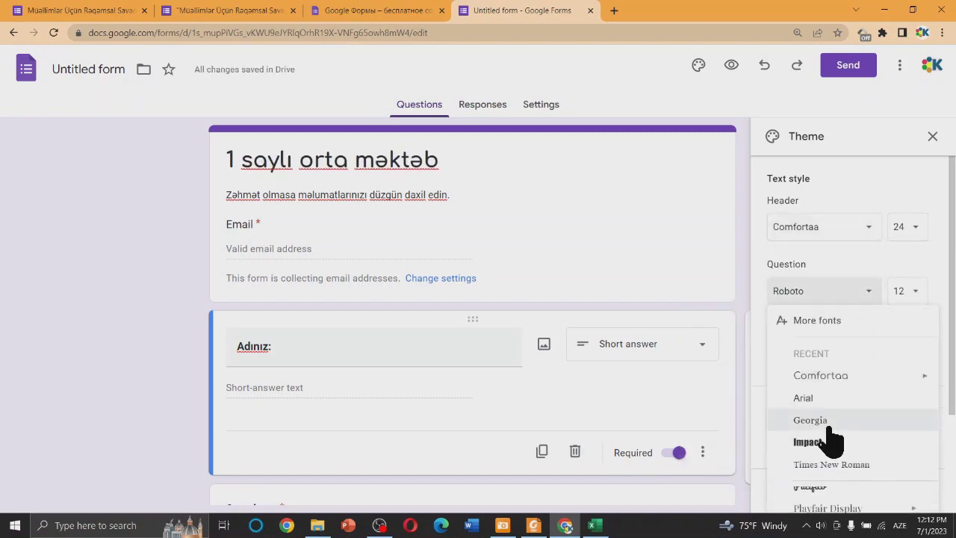
{"action": "left_click", "coordinate": [829, 425]}
{"action": "left_click", "coordinate": [852, 357]}
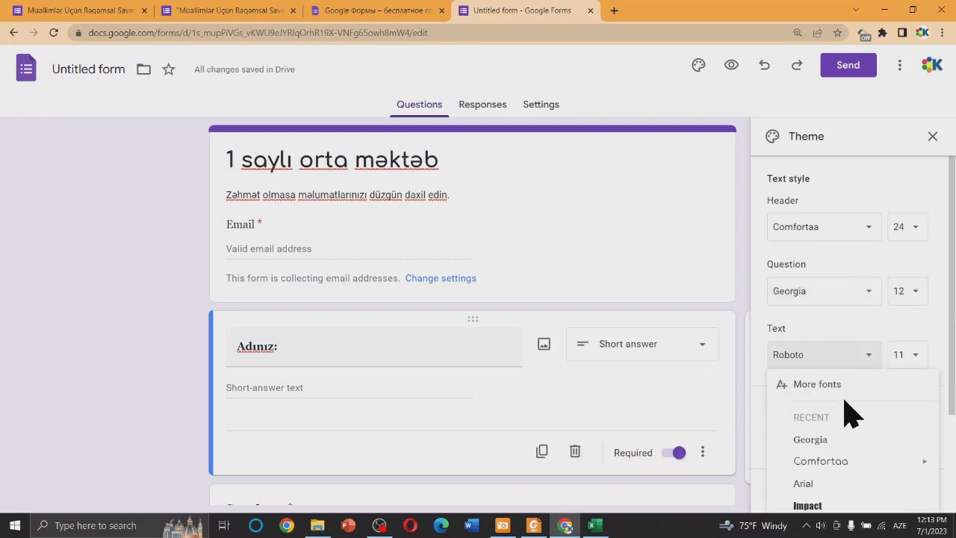
{"action": "left_click", "coordinate": [826, 484]}
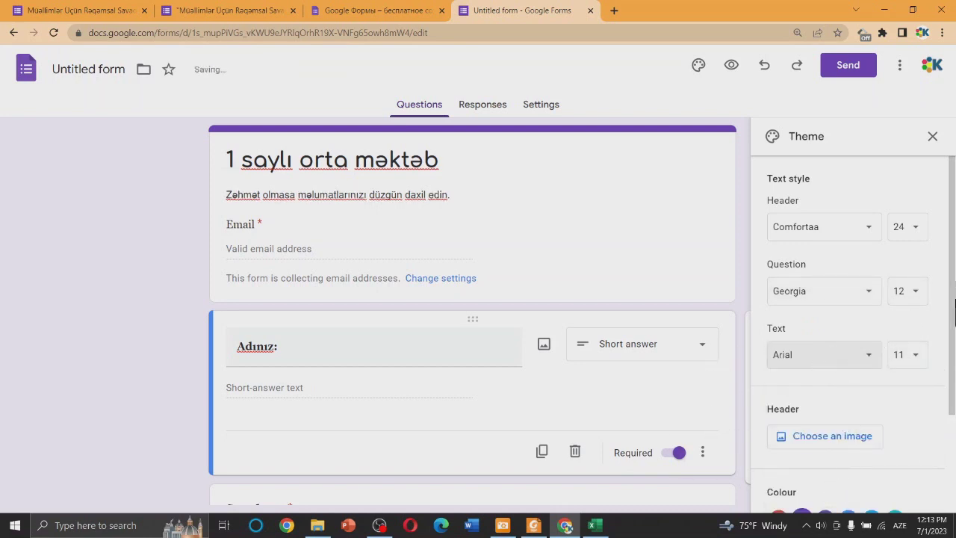
{"action": "scroll", "coordinate": [847, 256], "scroll_direction": "down", "scroll_amount": 2}
{"action": "left_click", "coordinate": [822, 305]}
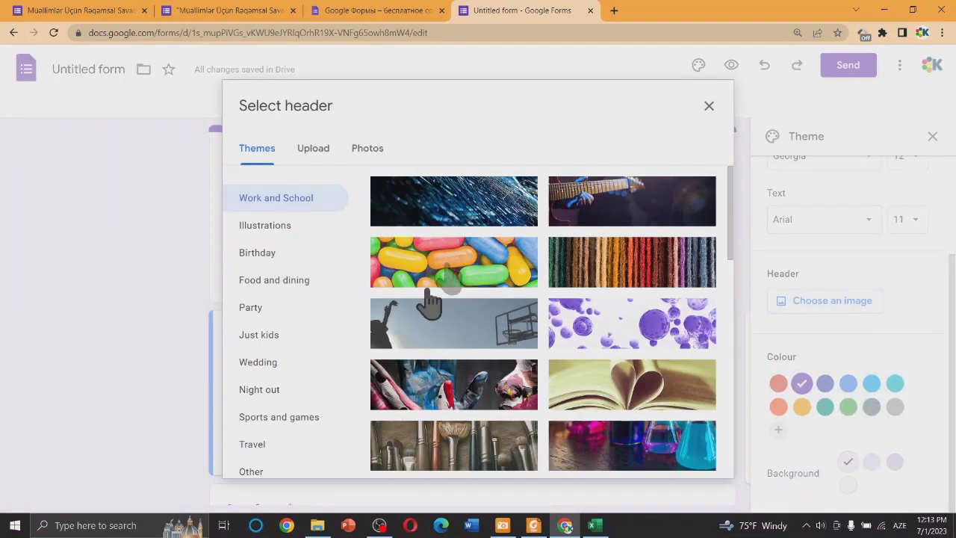
Insert the bookshelf illustration from the Work and School themes as the header image
{"action": "scroll", "coordinate": [539, 320], "scroll_direction": "down", "scroll_amount": 2}
{"action": "scroll", "coordinate": [540, 320], "scroll_direction": "down", "scroll_amount": 2}
{"action": "scroll", "coordinate": [604, 336], "scroll_direction": "down", "scroll_amount": 1}
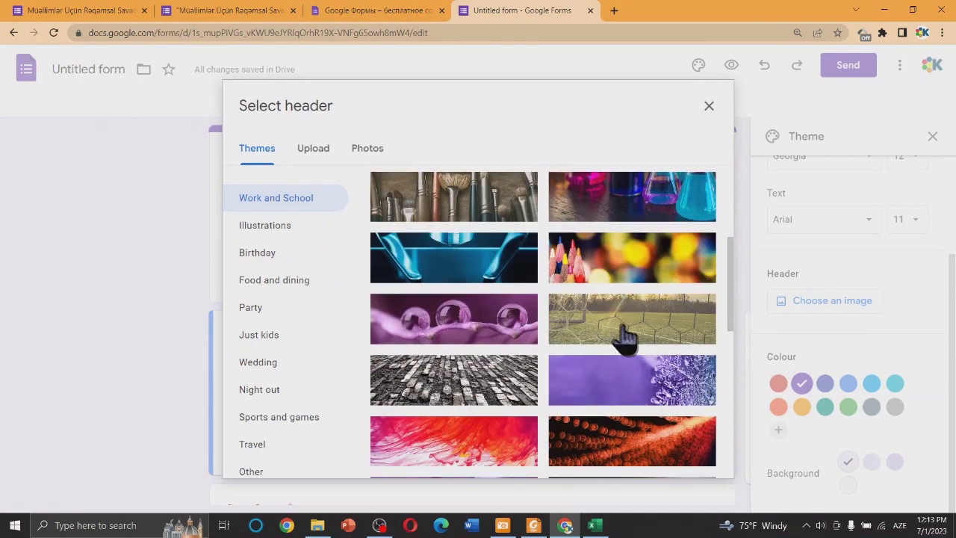
{"action": "scroll", "coordinate": [623, 335], "scroll_direction": "down", "scroll_amount": 2}
{"action": "scroll", "coordinate": [653, 378], "scroll_direction": "down", "scroll_amount": 3}
{"action": "scroll", "coordinate": [712, 380], "scroll_direction": "down", "scroll_amount": 2}
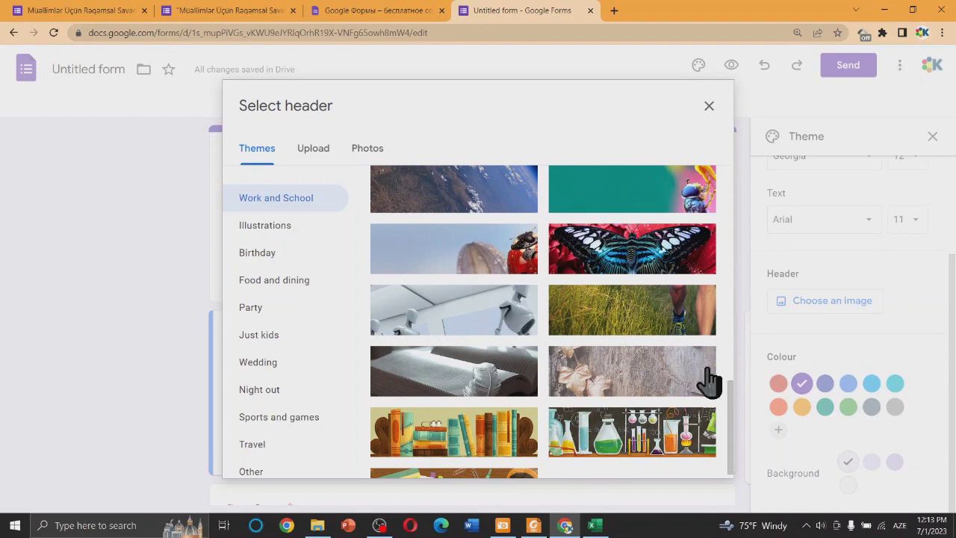
{"action": "scroll", "coordinate": [516, 440], "scroll_direction": "down", "scroll_amount": 1}
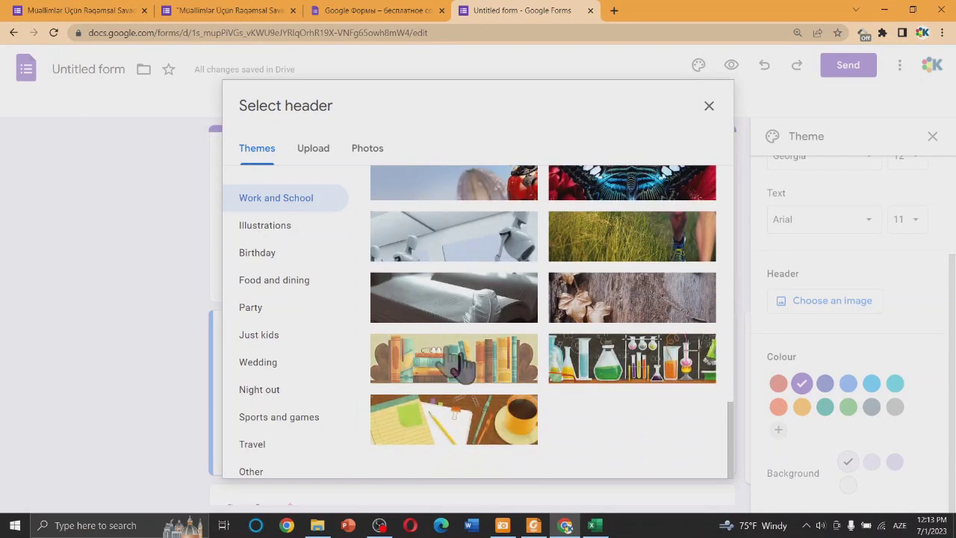
{"action": "left_click", "coordinate": [484, 342]}
{"action": "left_click", "coordinate": [694, 458]}
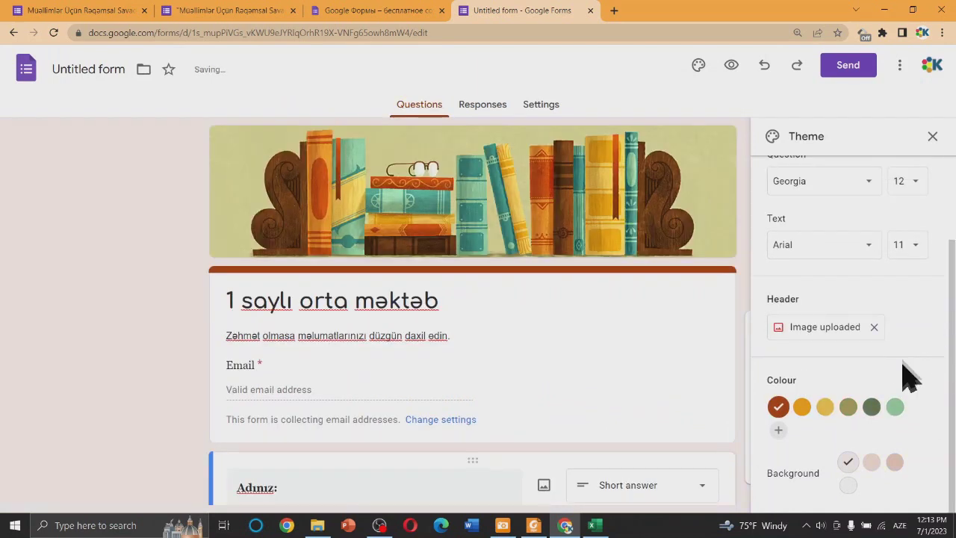
Choose the golden orange theme colour and the darkest beige background, then close the theme panel
{"action": "left_click", "coordinate": [826, 407]}
{"action": "left_click", "coordinate": [802, 407]}
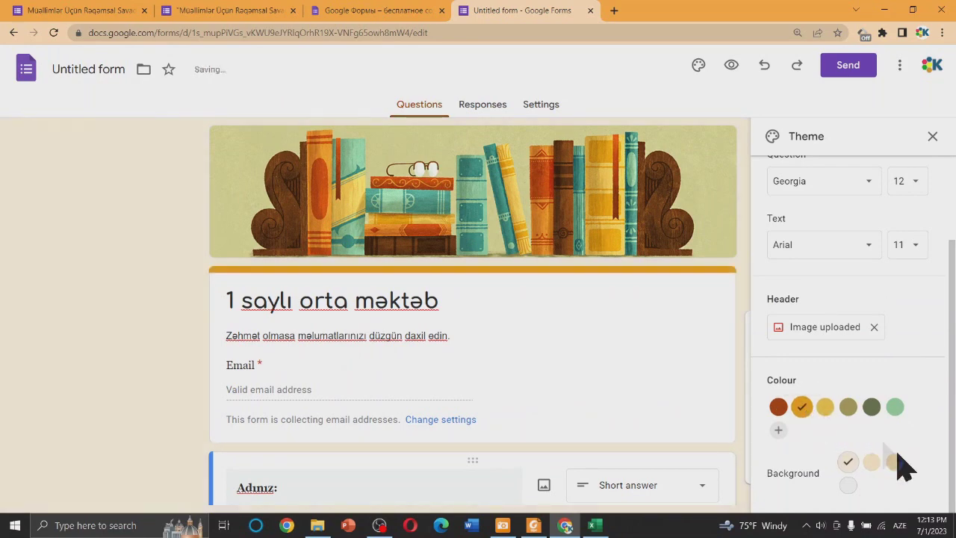
{"action": "left_click", "coordinate": [871, 462]}
{"action": "left_click", "coordinate": [895, 462]}
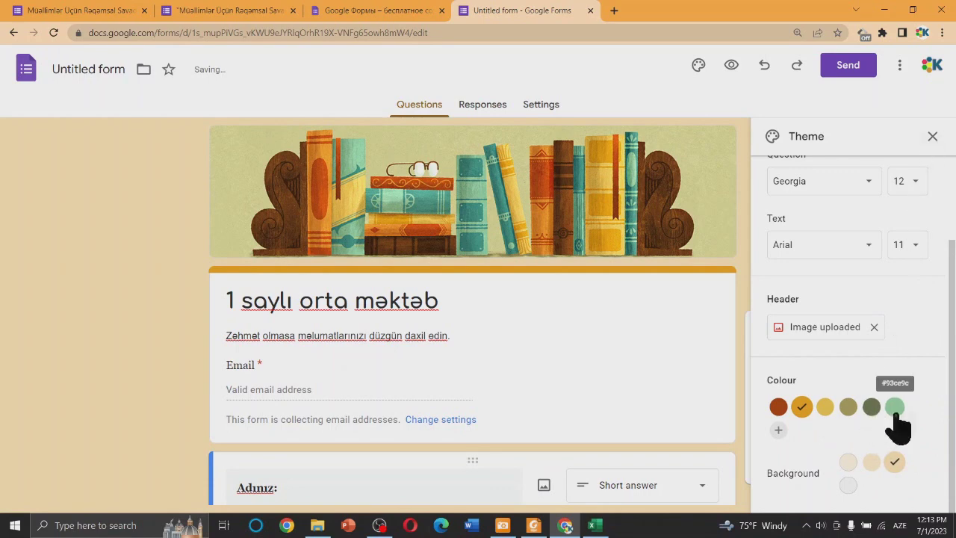
{"action": "left_click", "coordinate": [932, 137]}
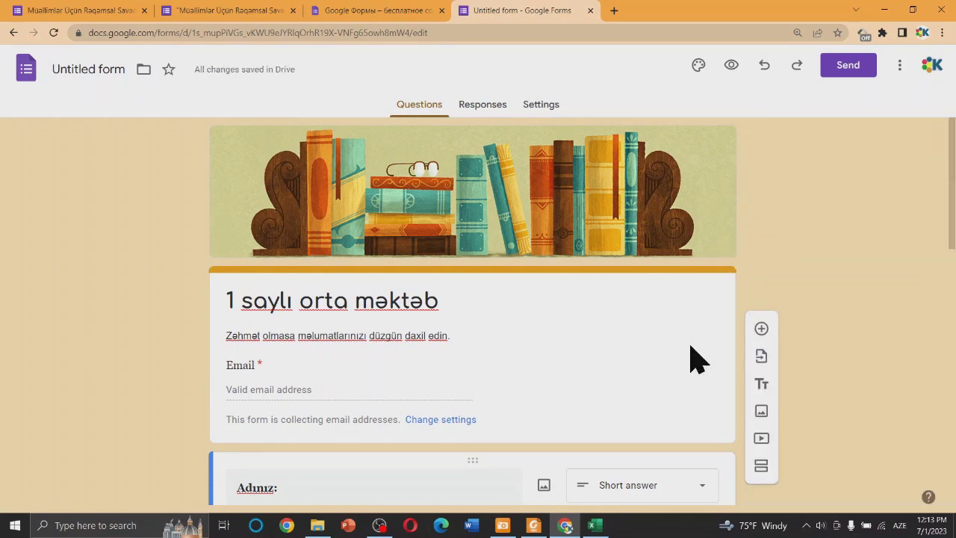
{"action": "scroll", "coordinate": [512, 293], "scroll_direction": "down", "scroll_amount": 5}
{"action": "scroll", "coordinate": [602, 309], "scroll_direction": "down", "scroll_amount": 3}
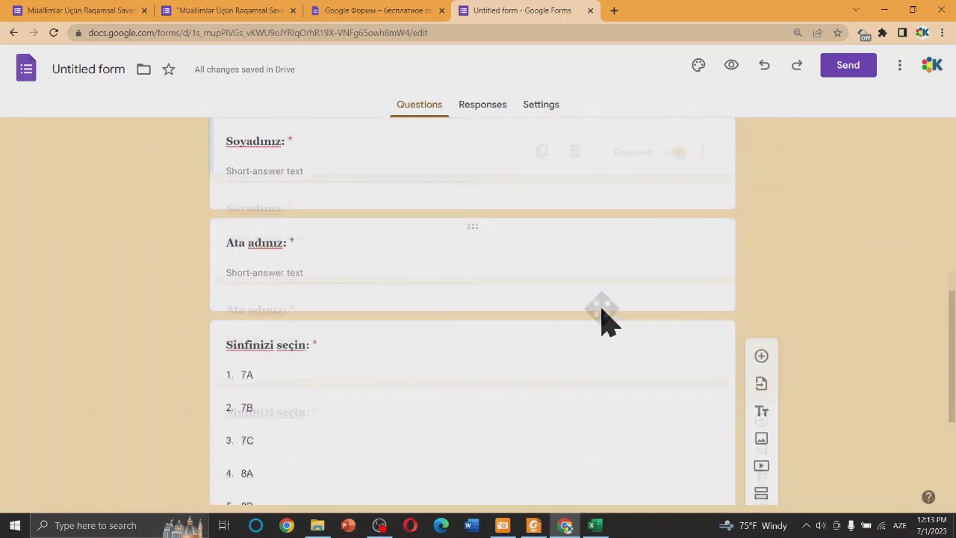
{"action": "scroll", "coordinate": [605, 323], "scroll_direction": "up", "scroll_amount": 5}
{"action": "scroll", "coordinate": [605, 323], "scroll_direction": "up", "scroll_amount": 2}
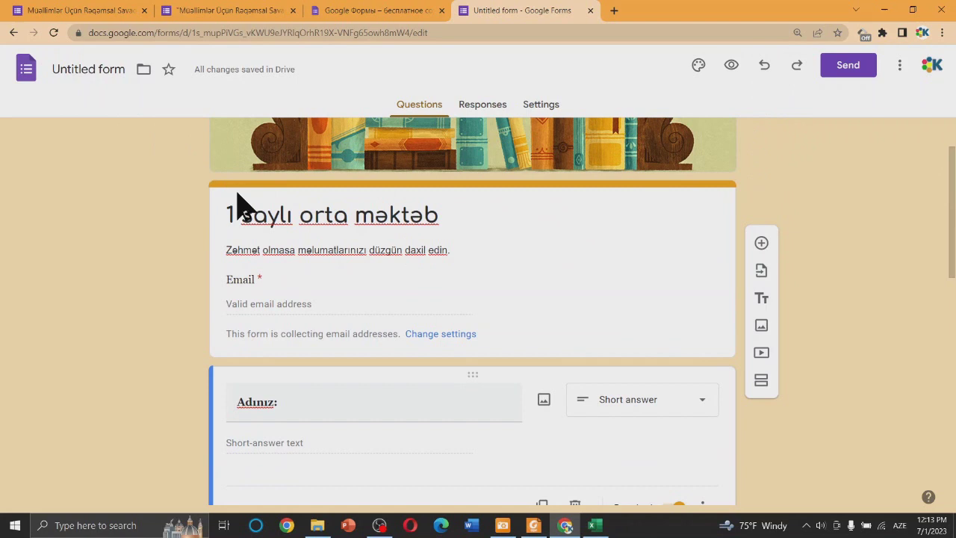
Rename the untitled form to '1 saylı orta məktəb' in the editor
{"action": "left_click", "coordinate": [89, 68]}
{"action": "left_click", "coordinate": [139, 187]}
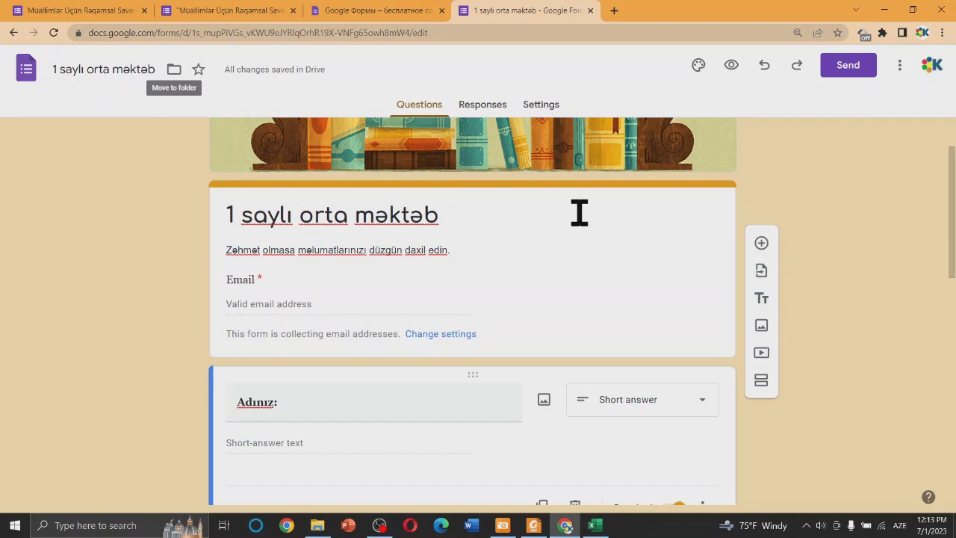
{"action": "scroll", "coordinate": [704, 249], "scroll_direction": "up", "scroll_amount": 2}
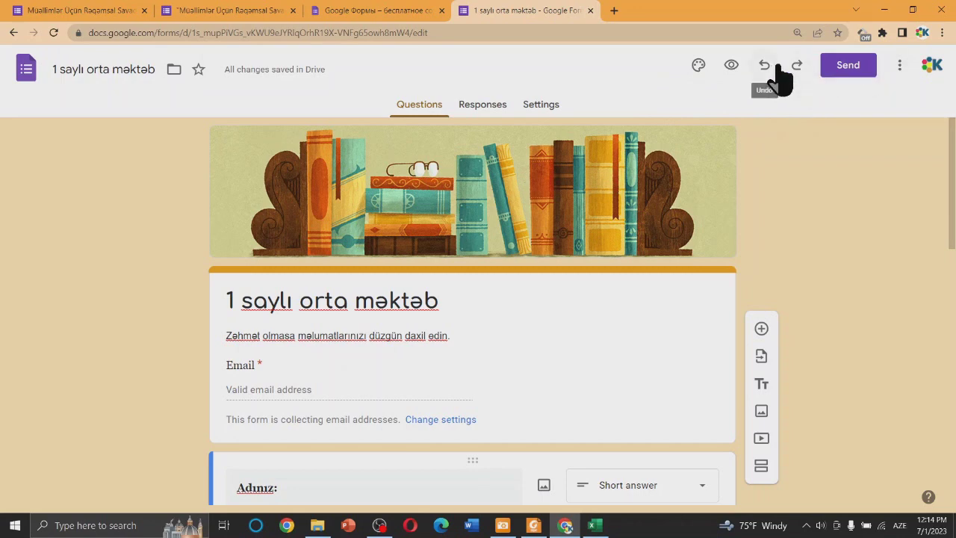
{"action": "left_click", "coordinate": [838, 78]}
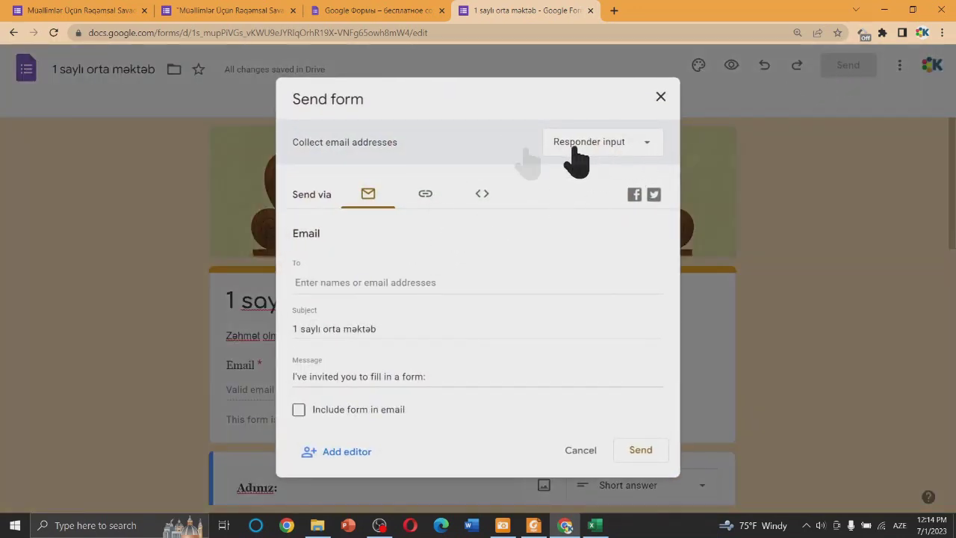
Switch email collection to Do not collect, copy the shortened form link, and open a new tab
{"action": "left_click", "coordinate": [635, 143]}
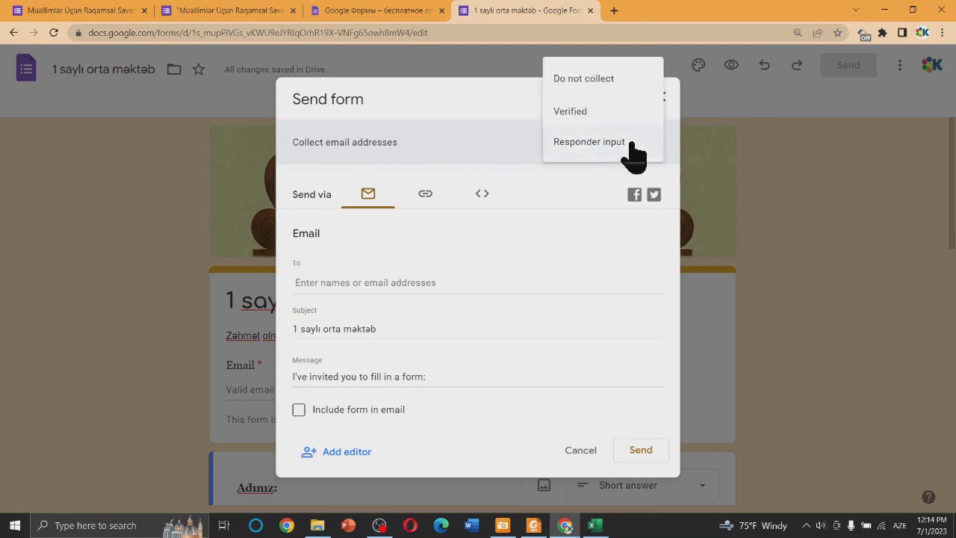
{"action": "left_click", "coordinate": [591, 81]}
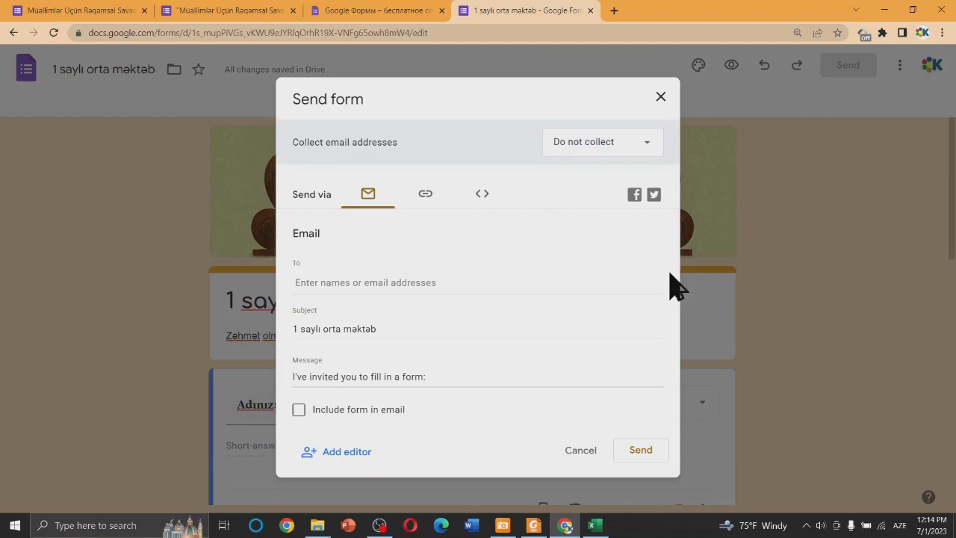
{"action": "left_click", "coordinate": [423, 195]}
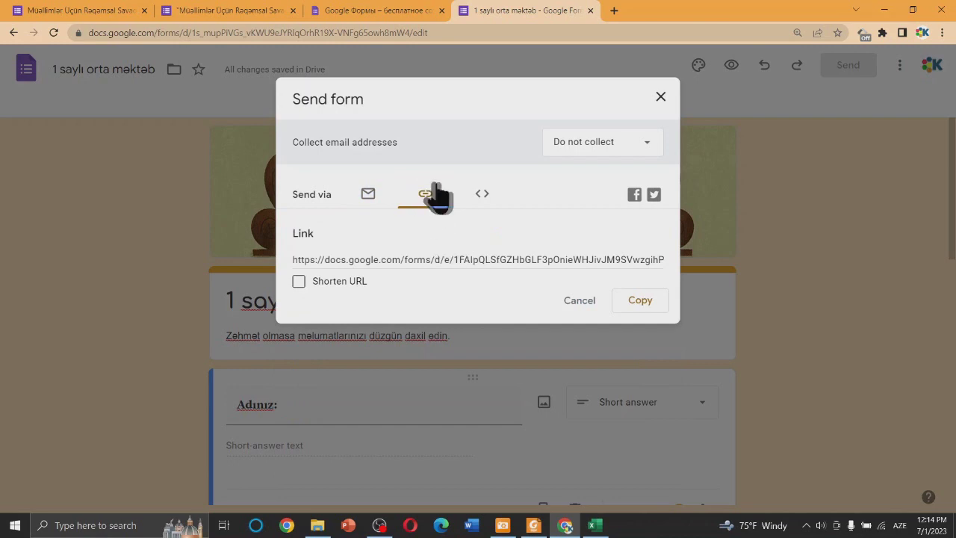
{"action": "left_click", "coordinate": [299, 282]}
{"action": "left_click", "coordinate": [643, 300]}
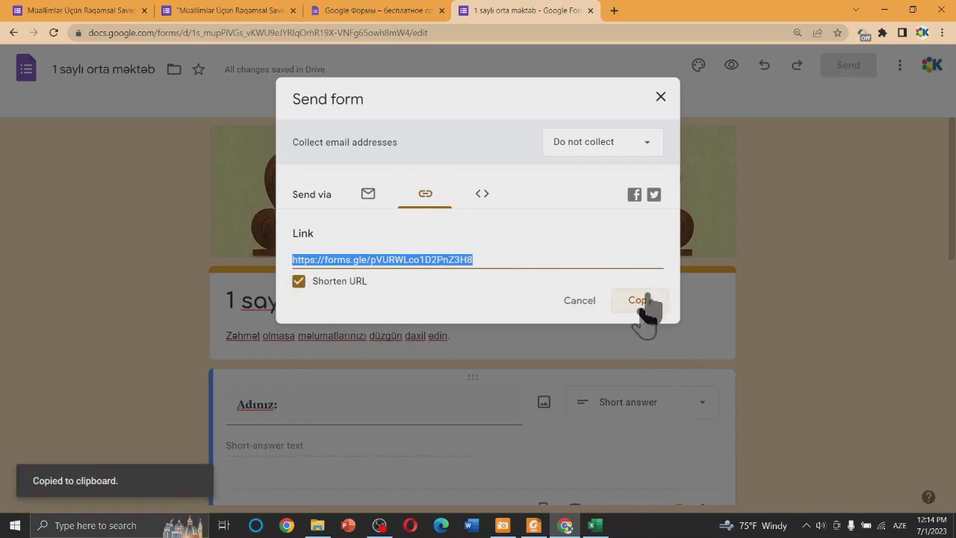
{"action": "left_click", "coordinate": [660, 97]}
{"action": "left_click", "coordinate": [614, 10]}
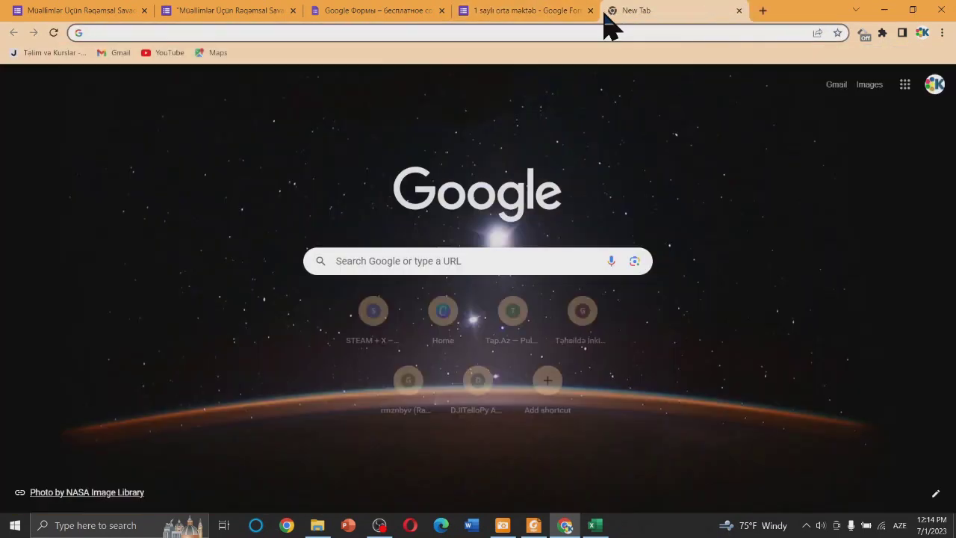
Load the copied shortened link in the new tab and scroll down the live form
{"action": "key", "text": "ctrl+v"}
{"action": "key", "text": "Return"}
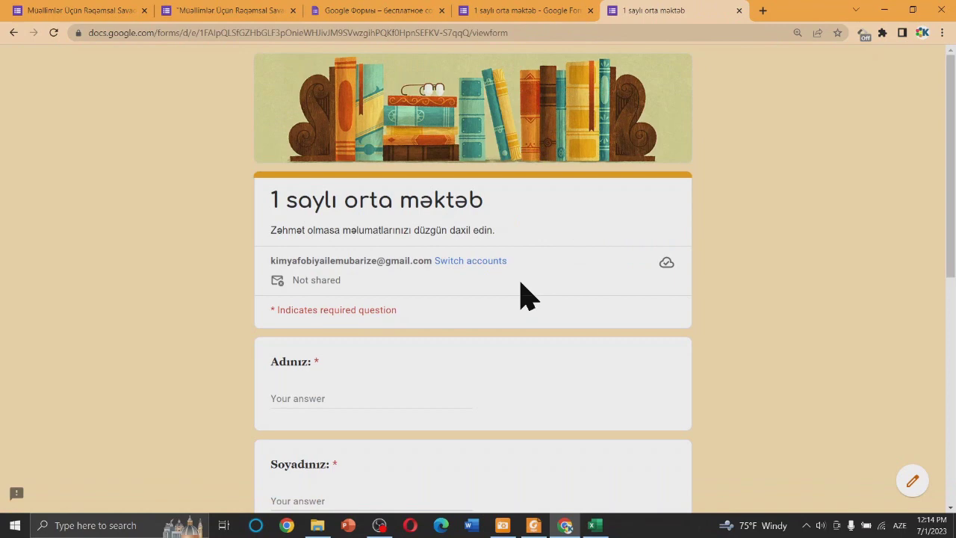
{"action": "scroll", "coordinate": [478, 265], "scroll_direction": "down", "scroll_amount": 1}
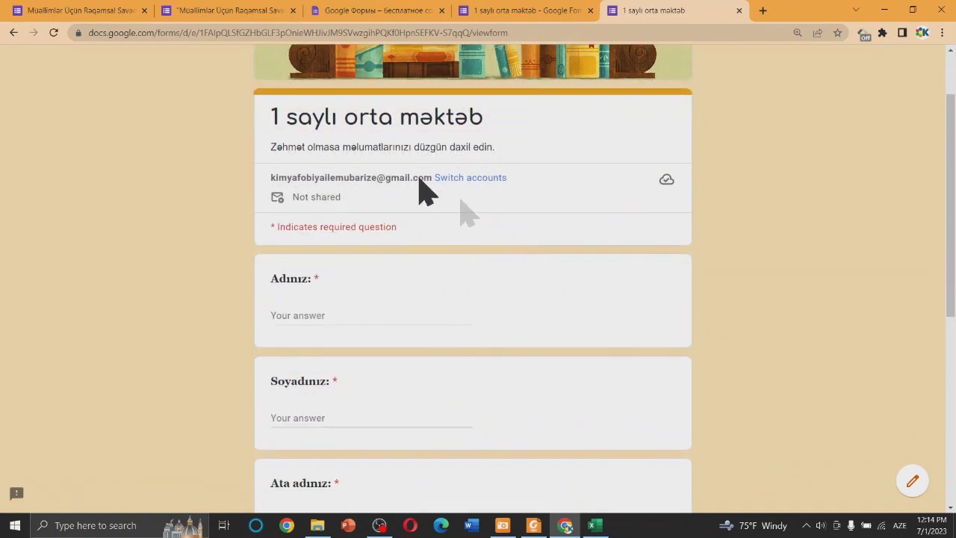
{"action": "scroll", "coordinate": [306, 231], "scroll_direction": "down", "scroll_amount": 1}
{"action": "scroll", "coordinate": [351, 361], "scroll_direction": "down", "scroll_amount": 2}
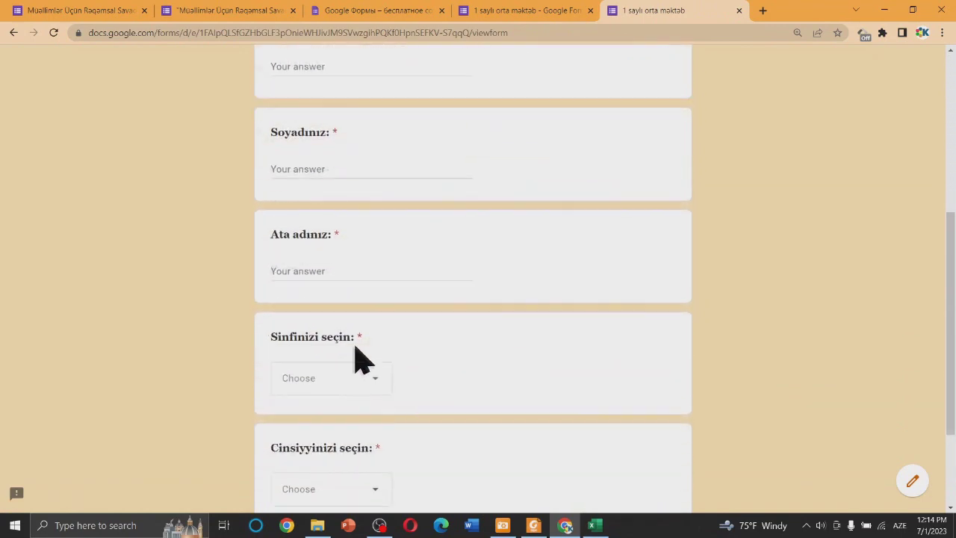
{"action": "scroll", "coordinate": [373, 351], "scroll_direction": "down", "scroll_amount": 2}
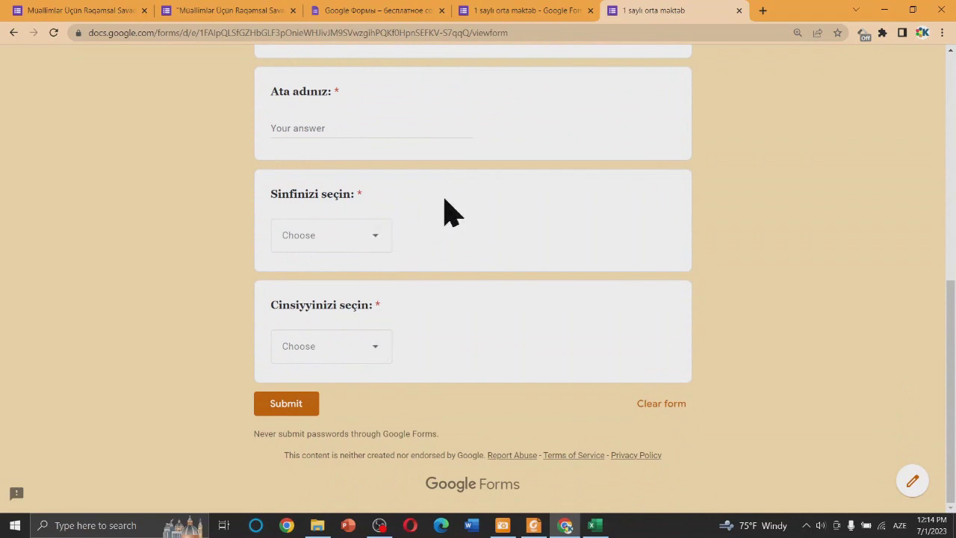
Scroll back through the form's questions and begin answering 'Adınız:'
{"action": "scroll", "coordinate": [423, 320], "scroll_direction": "up", "scroll_amount": 1}
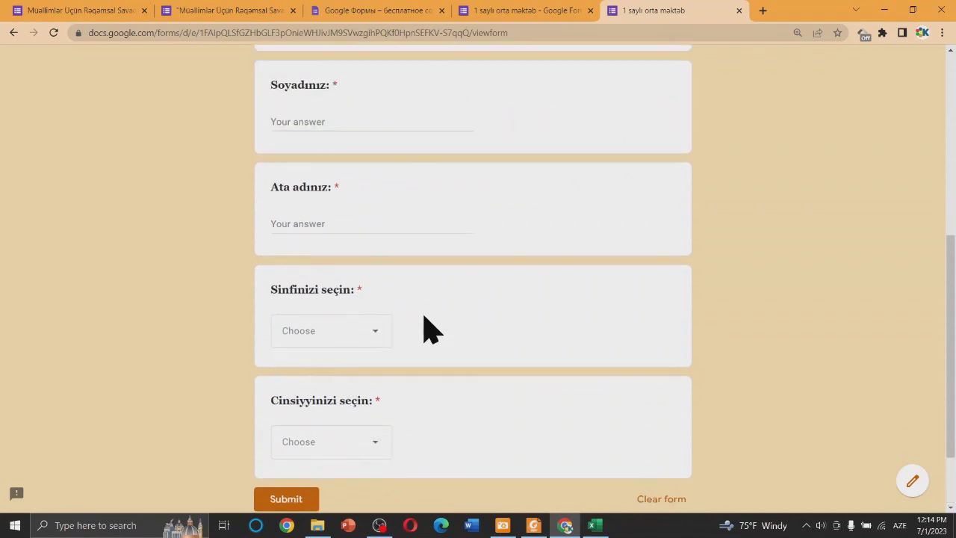
{"action": "scroll", "coordinate": [423, 321], "scroll_direction": "up", "scroll_amount": 2}
{"action": "scroll", "coordinate": [423, 320], "scroll_direction": "up", "scroll_amount": 2}
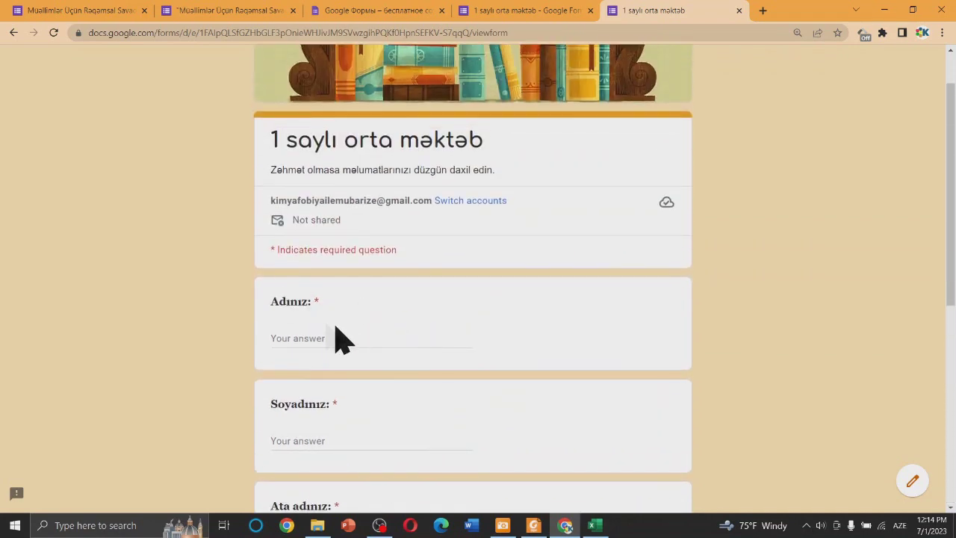
{"action": "scroll", "coordinate": [313, 284], "scroll_direction": "down", "scroll_amount": 1}
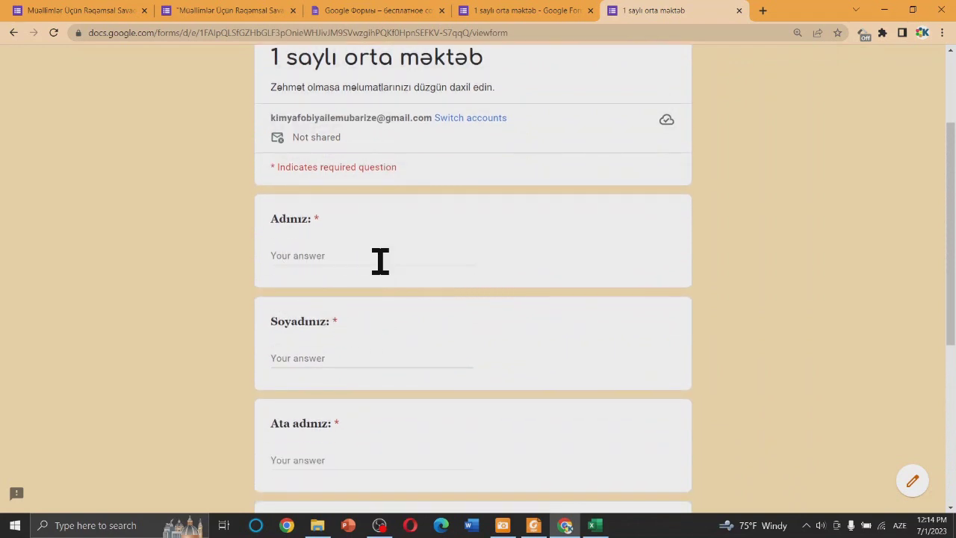
{"action": "scroll", "coordinate": [412, 265], "scroll_direction": "down", "scroll_amount": 3}
{"action": "scroll", "coordinate": [411, 264], "scroll_direction": "down", "scroll_amount": 1}
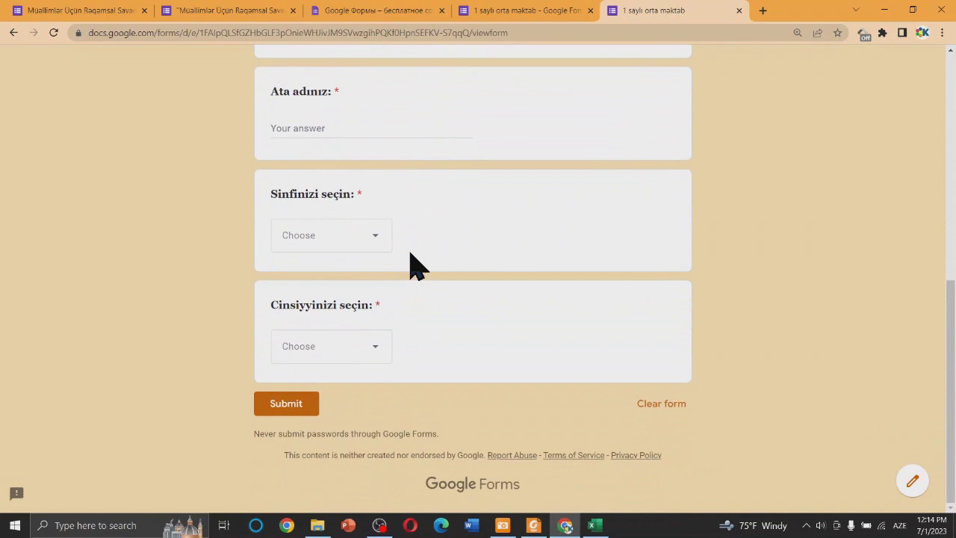
{"action": "scroll", "coordinate": [412, 265], "scroll_direction": "up", "scroll_amount": 2}
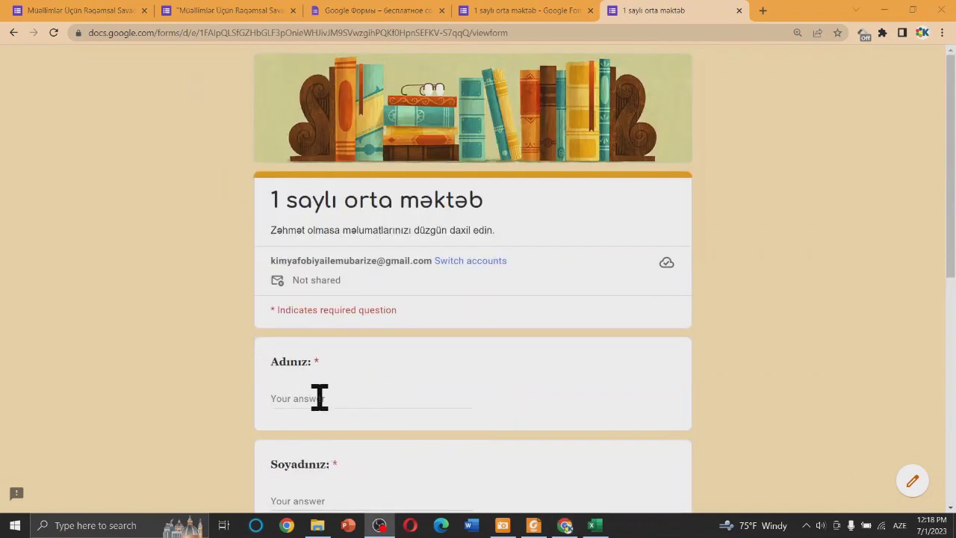
{"action": "left_click", "coordinate": [319, 396]}
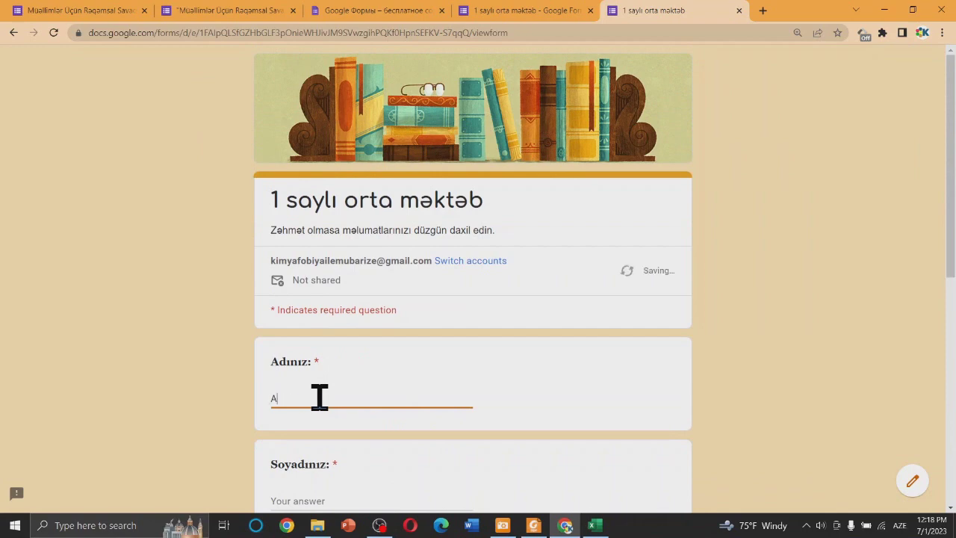
Fill in the test pupil's first name, surname and father's name
{"action": "scroll", "coordinate": [319, 396], "scroll_direction": "down", "scroll_amount": 2}
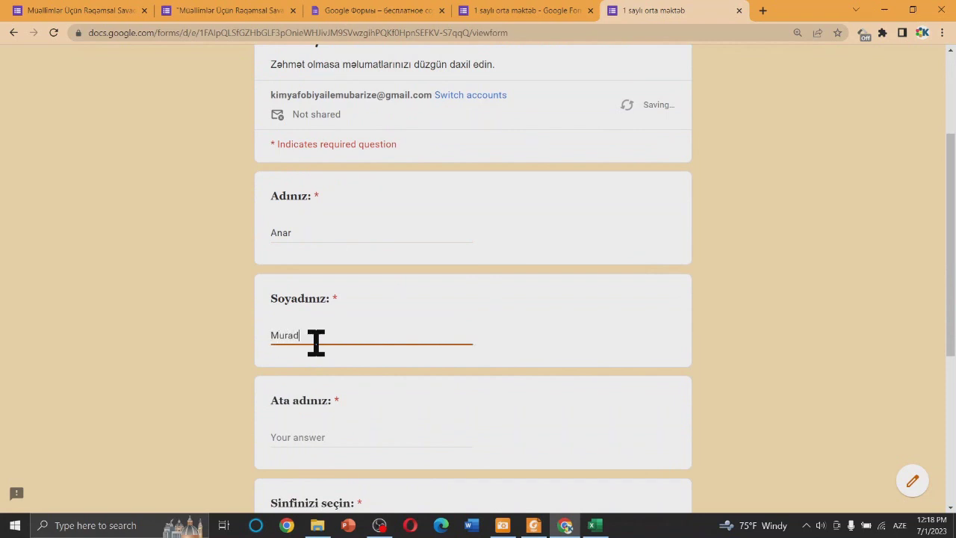
{"action": "scroll", "coordinate": [342, 358], "scroll_direction": "down", "scroll_amount": 1}
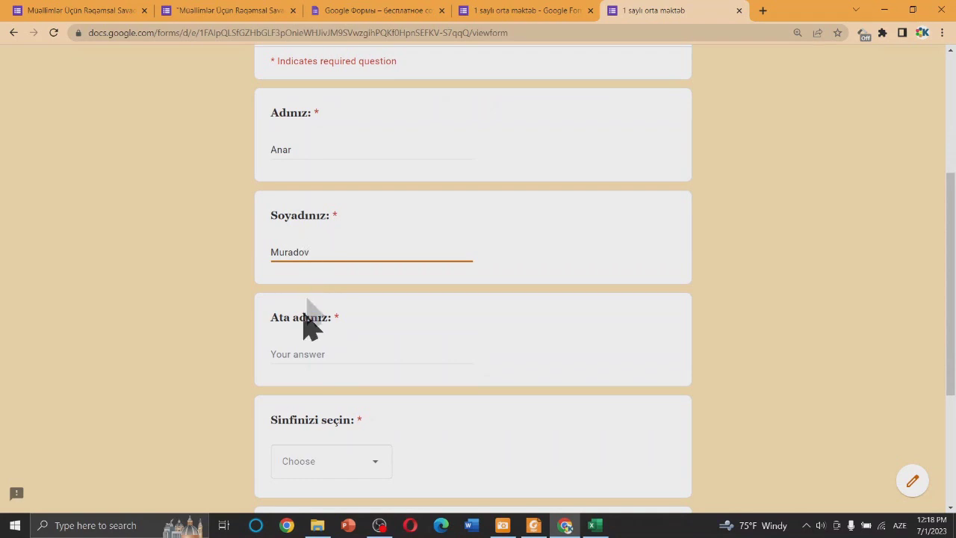
{"action": "left_click", "coordinate": [305, 351]}
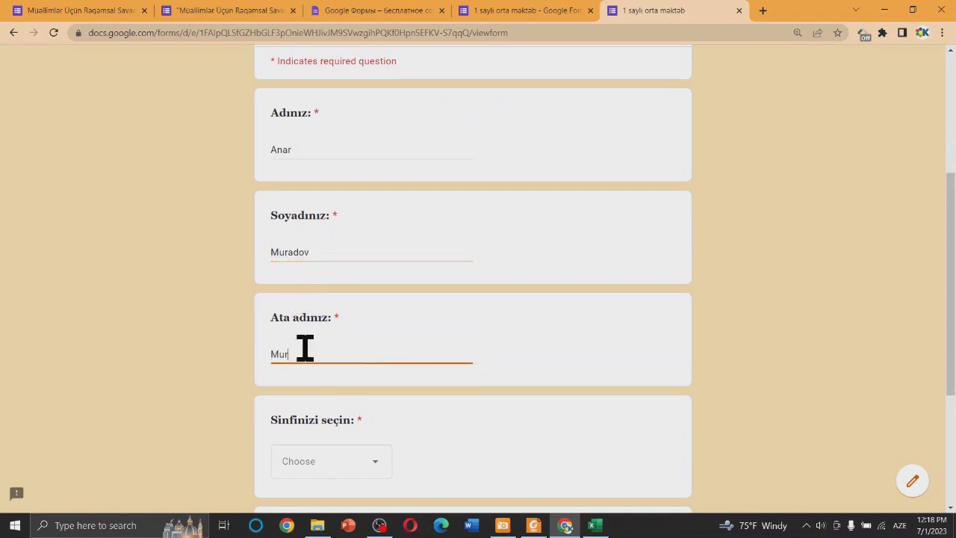
{"action": "scroll", "coordinate": [305, 346], "scroll_direction": "down", "scroll_amount": 1}
{"action": "scroll", "coordinate": [329, 336], "scroll_direction": "down", "scroll_amount": 1}
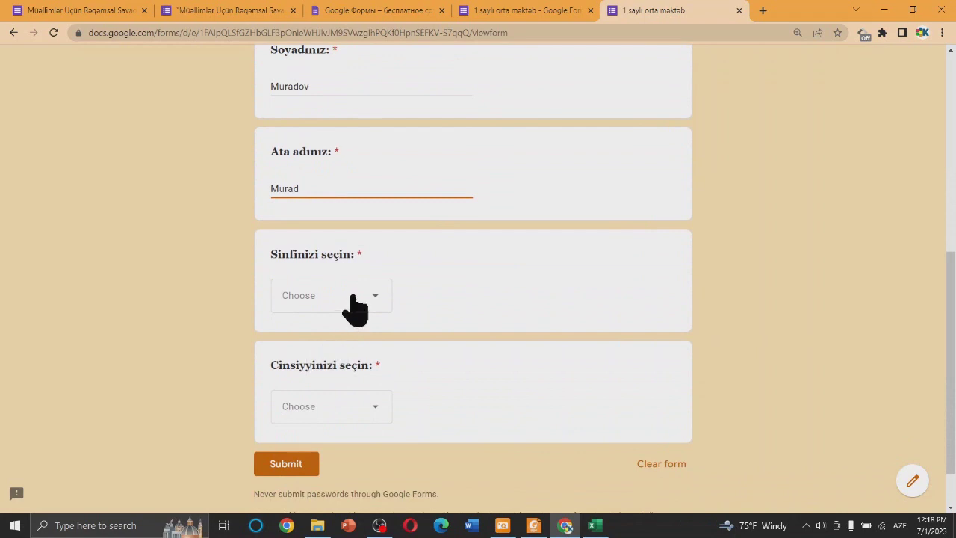
Choose class 7B and gender K, submit the response, and return to the editor tab
{"action": "left_click", "coordinate": [355, 307]}
{"action": "left_click", "coordinate": [299, 346]}
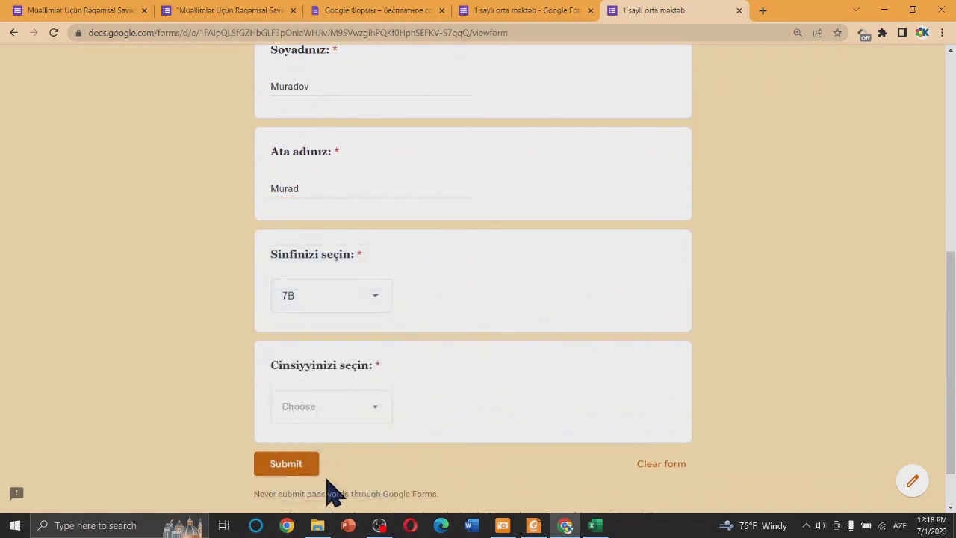
{"action": "left_click", "coordinate": [327, 416]}
{"action": "left_click", "coordinate": [295, 478]}
{"action": "left_click", "coordinate": [295, 471]}
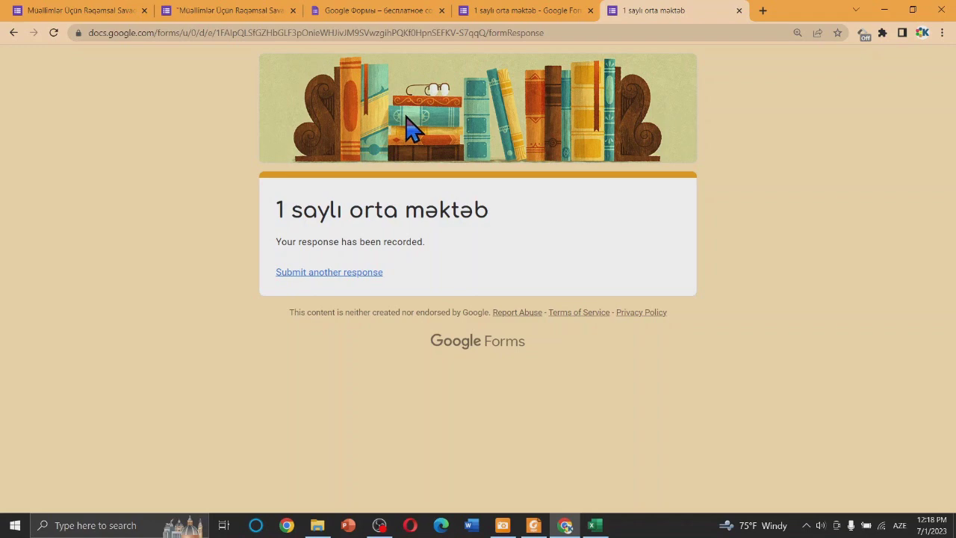
{"action": "left_click", "coordinate": [519, 9]}
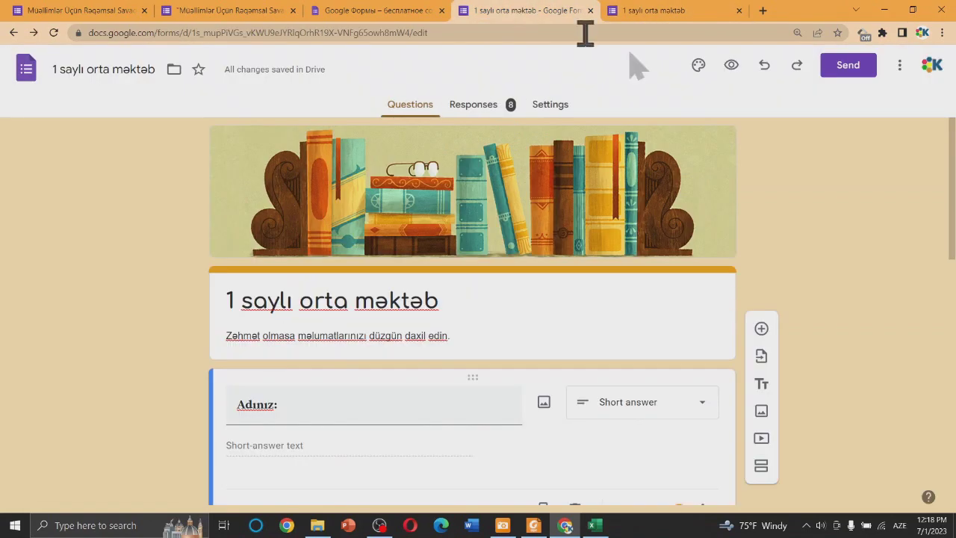
Copy the shortened form link again, then view the summary of the 8 responses
{"action": "left_click", "coordinate": [848, 65]}
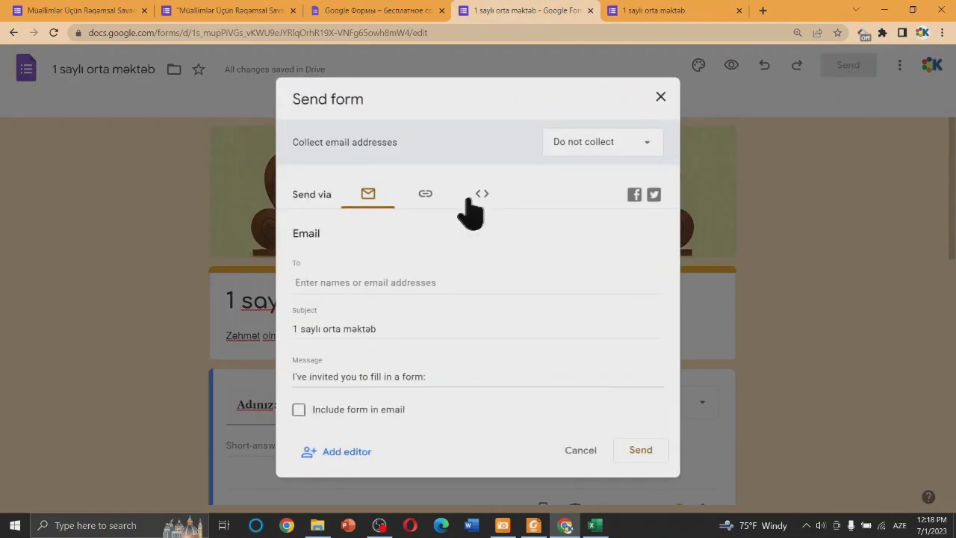
{"action": "left_click", "coordinate": [426, 194]}
{"action": "left_click", "coordinate": [298, 281]}
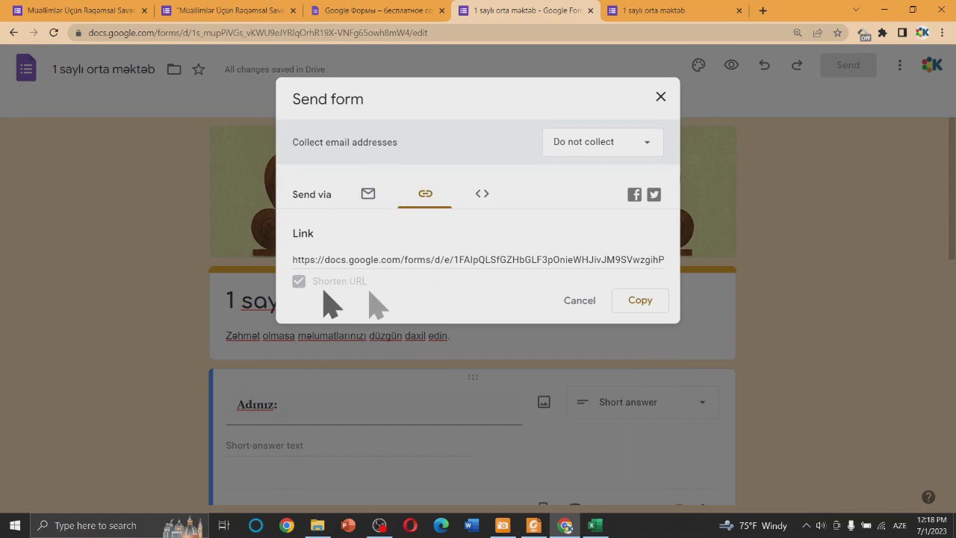
{"action": "left_click", "coordinate": [637, 299]}
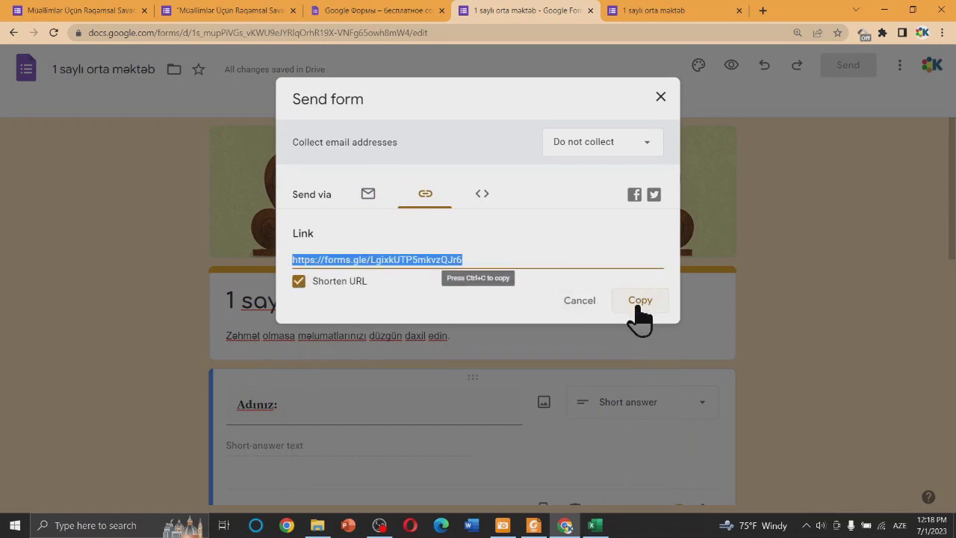
{"action": "left_click", "coordinate": [639, 305]}
{"action": "left_click", "coordinate": [661, 98]}
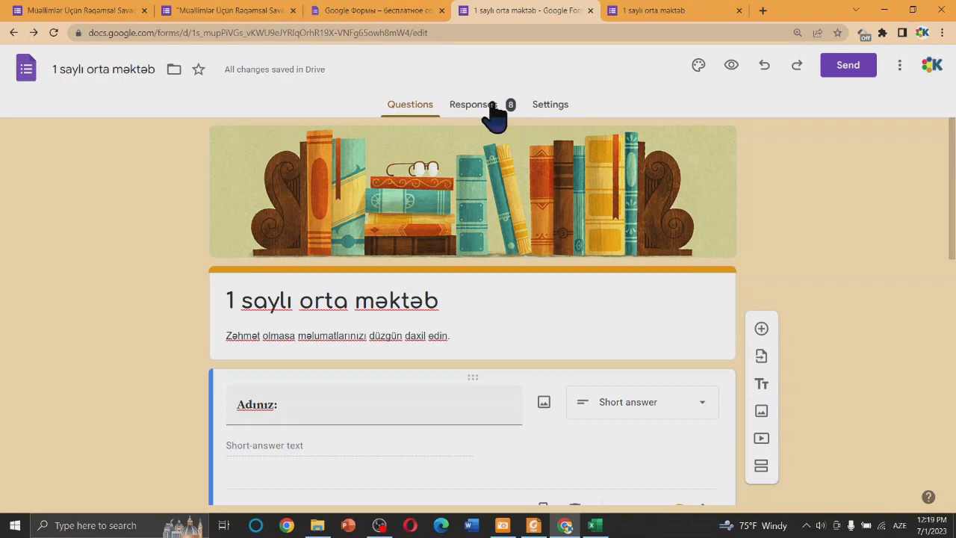
{"action": "left_click", "coordinate": [494, 112]}
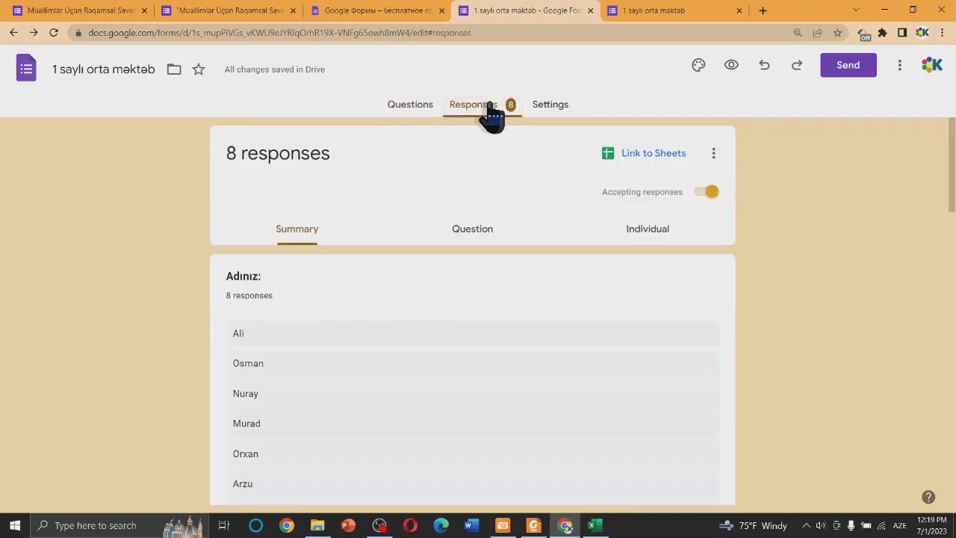
{"action": "scroll", "coordinate": [340, 254], "scroll_direction": "down", "scroll_amount": 1}
{"action": "scroll", "coordinate": [340, 247], "scroll_direction": "down", "scroll_amount": 1}
{"action": "scroll", "coordinate": [361, 224], "scroll_direction": "down", "scroll_amount": 4}
{"action": "scroll", "coordinate": [364, 262], "scroll_direction": "down", "scroll_amount": 4}
{"action": "scroll", "coordinate": [396, 280], "scroll_direction": "down", "scroll_amount": 5}
{"action": "scroll", "coordinate": [418, 299], "scroll_direction": "down", "scroll_amount": 1}
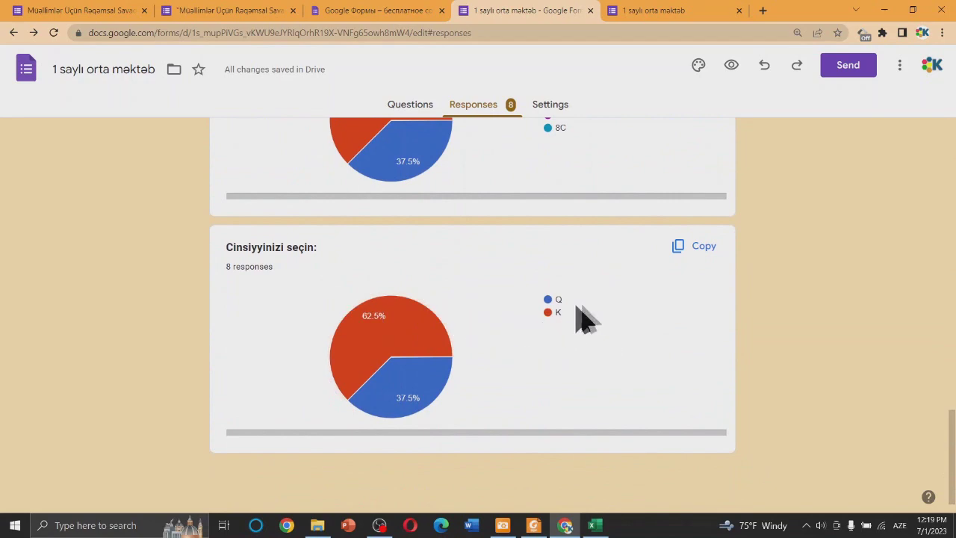
{"action": "scroll", "coordinate": [559, 321], "scroll_direction": "up", "scroll_amount": 2}
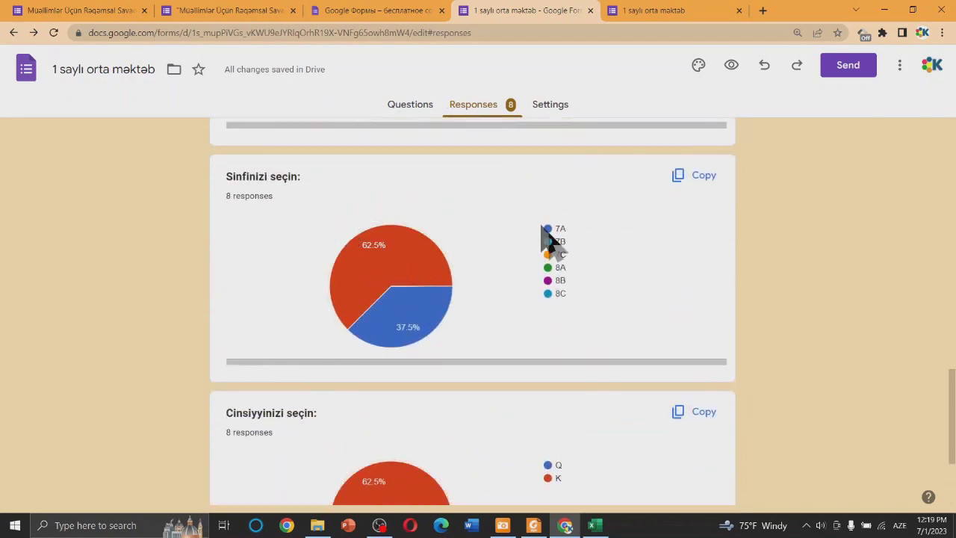
{"action": "scroll", "coordinate": [590, 258], "scroll_direction": "up", "scroll_amount": 5}
{"action": "scroll", "coordinate": [590, 256], "scroll_direction": "up", "scroll_amount": 2}
{"action": "scroll", "coordinate": [590, 250], "scroll_direction": "up", "scroll_amount": 3}
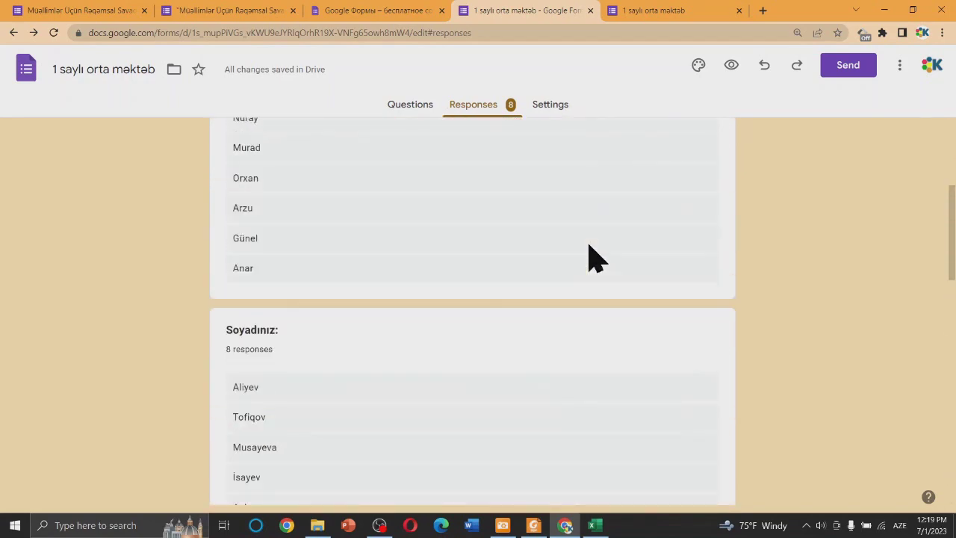
{"action": "scroll", "coordinate": [589, 258], "scroll_direction": "up", "scroll_amount": 5}
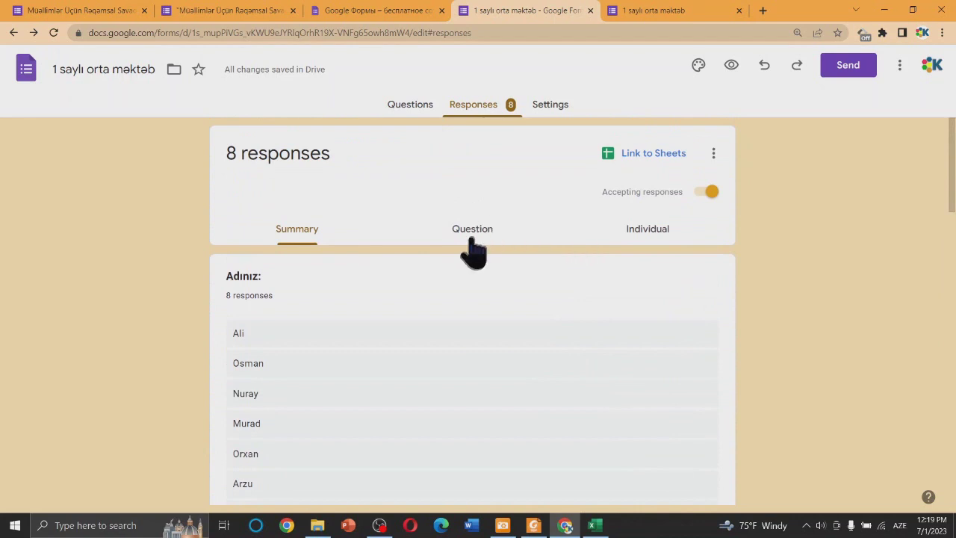
{"action": "left_click", "coordinate": [643, 157]}
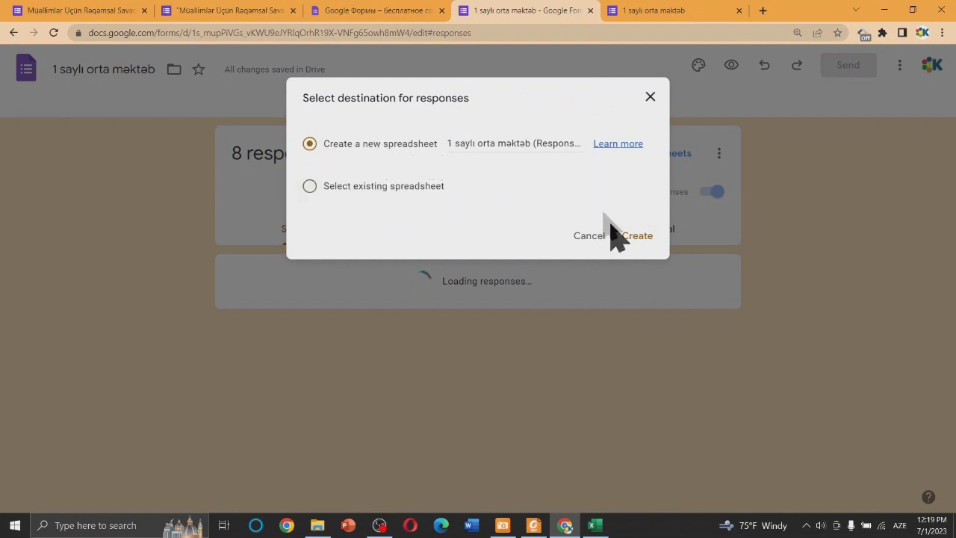
Create a new spreadsheet, '1 saylı orta məktəb (Responses)', to hold the form responses
{"action": "left_click", "coordinate": [639, 238]}
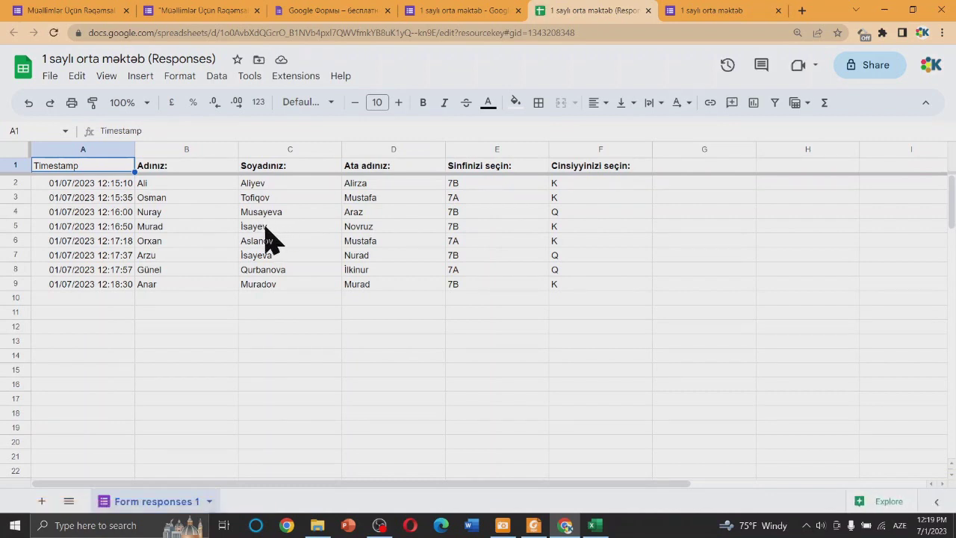
Highlight the eight pupils' answers, then download the responses sheet as Microsoft Excel (.xlsx)
{"action": "left_click", "coordinate": [175, 183]}
{"action": "left_click_drag", "start_coordinate": [193, 183], "coordinate": [572, 299]}
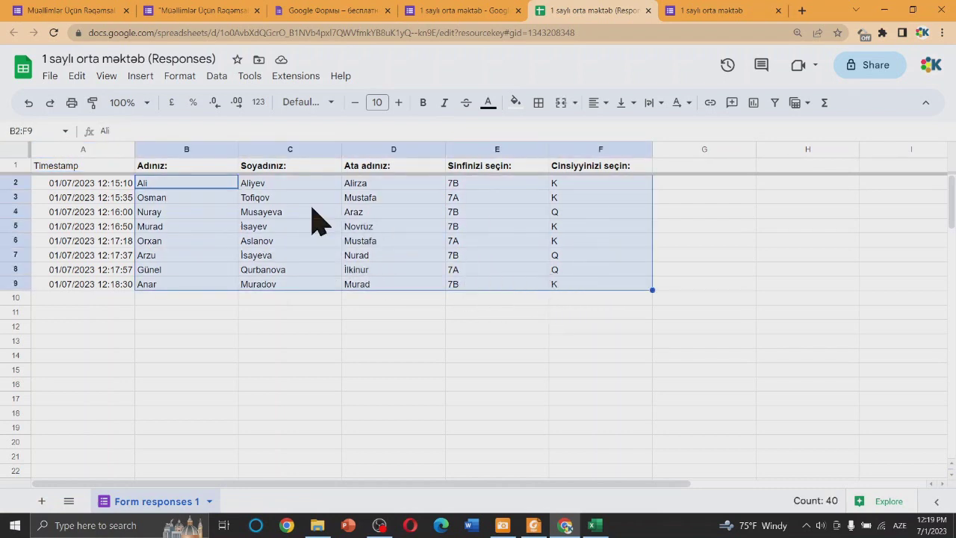
{"action": "left_click", "coordinate": [283, 299]}
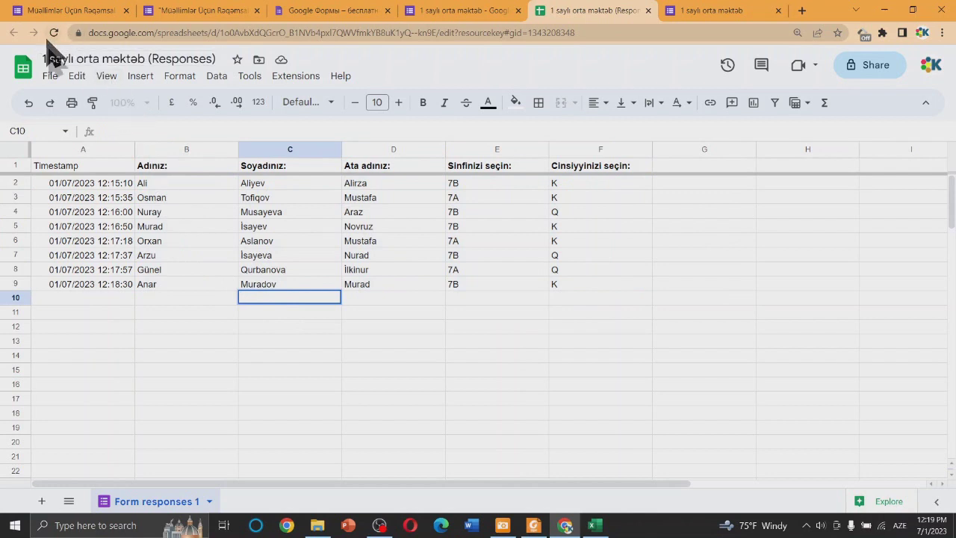
{"action": "left_click", "coordinate": [50, 77]}
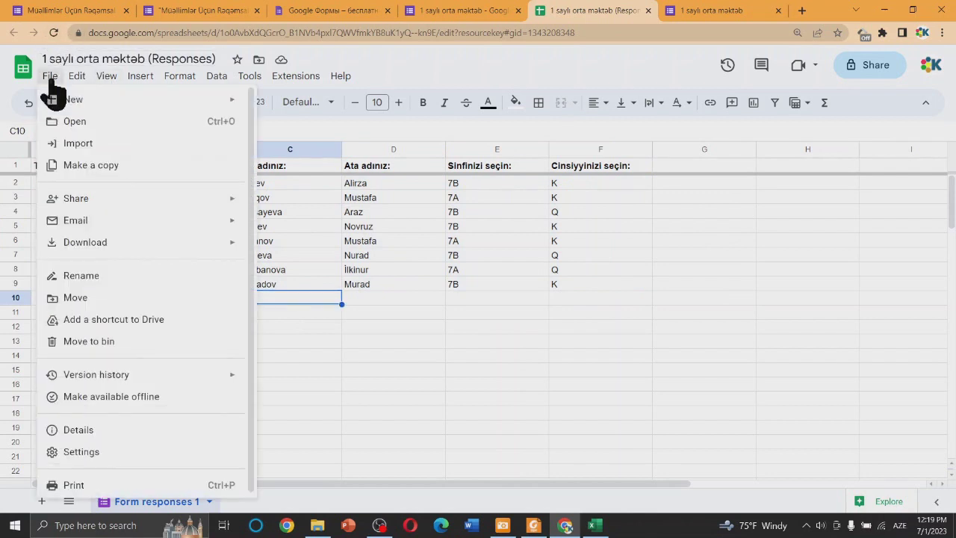
{"action": "mouse_move", "coordinate": [85, 243]}
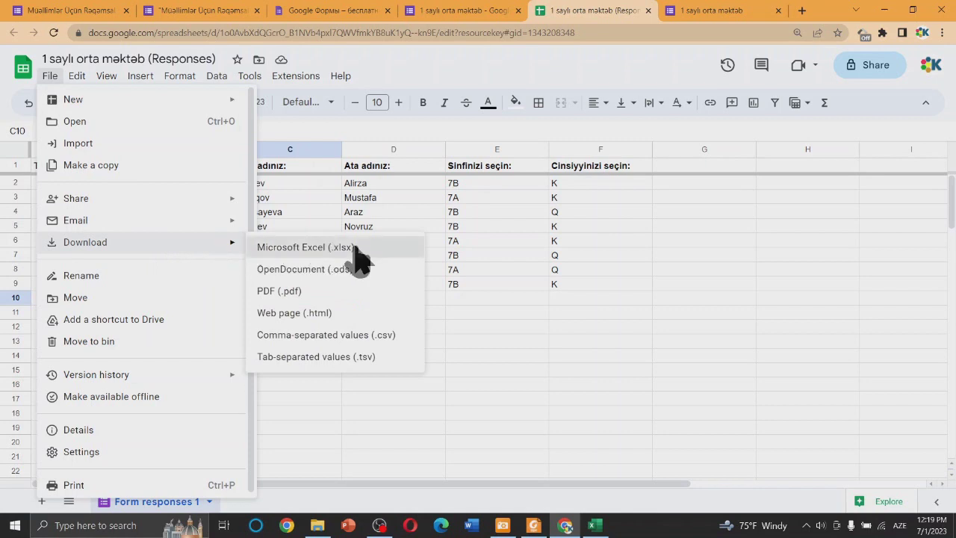
{"action": "left_click", "coordinate": [354, 248]}
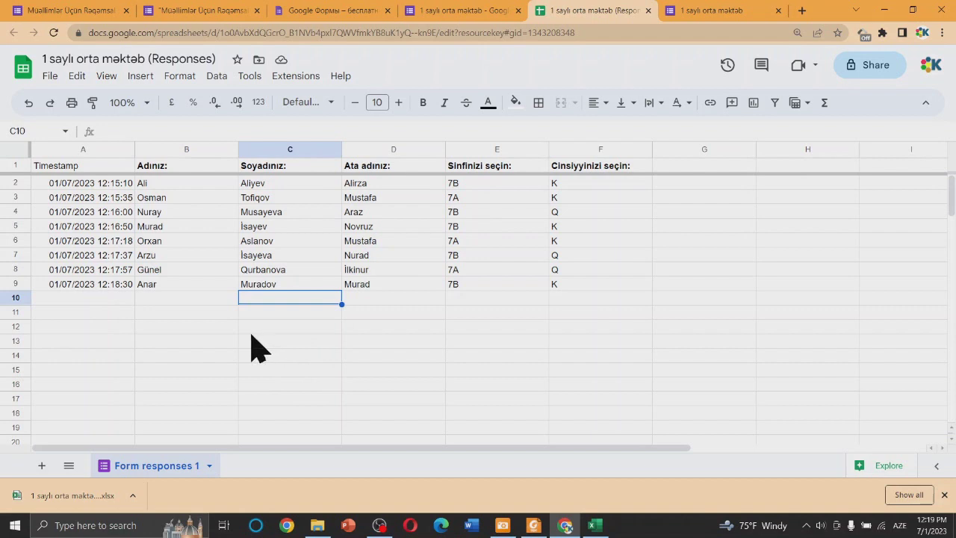
{"action": "left_click", "coordinate": [134, 501]}
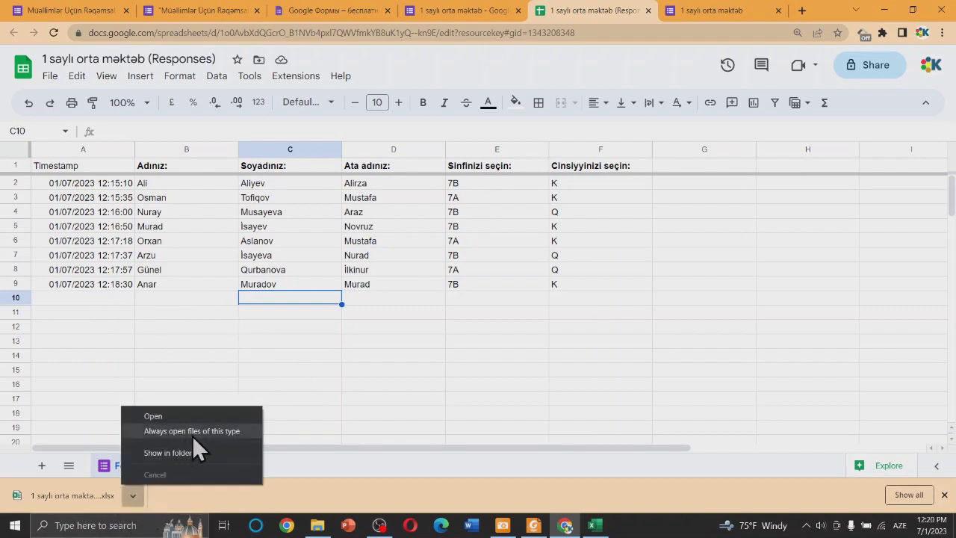
Open the downloaded form-responses workbook in Excel
{"action": "left_click", "coordinate": [169, 416]}
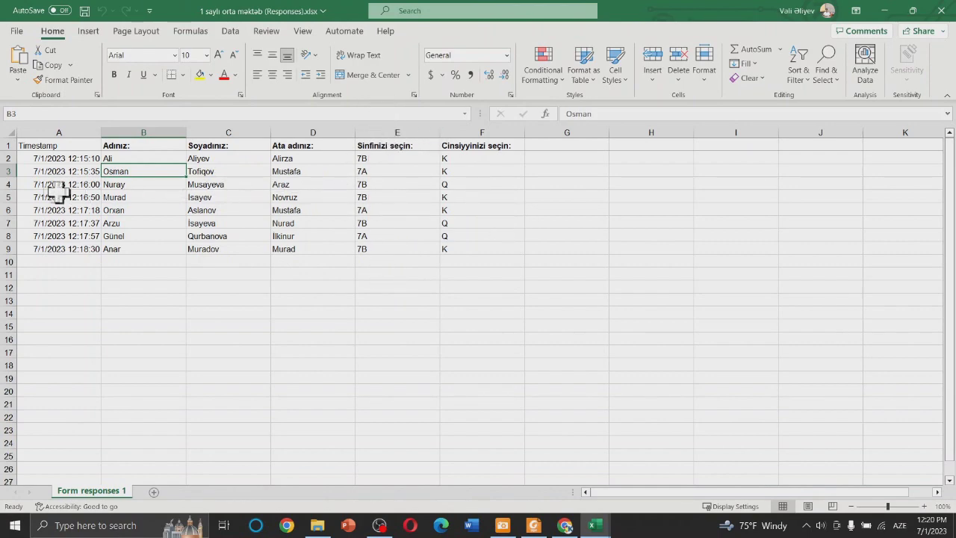
{"action": "scroll", "coordinate": [65, 192], "scroll_direction": "up", "scroll_amount": 2, "text": "ctrl"}
{"action": "left_click", "coordinate": [390, 335]}
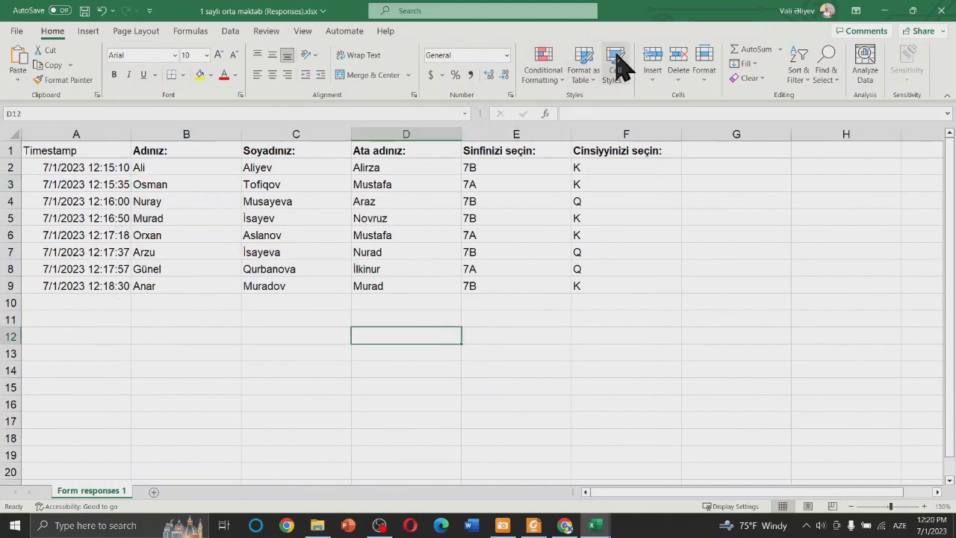
Filter the class column E to show only 7A pupils
{"action": "left_click", "coordinate": [230, 34]}
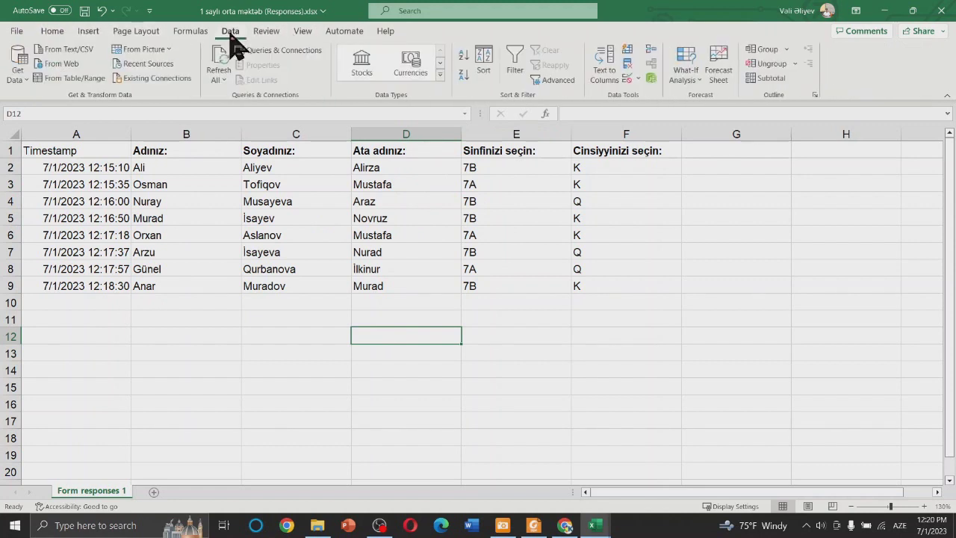
{"action": "left_click", "coordinate": [525, 64]}
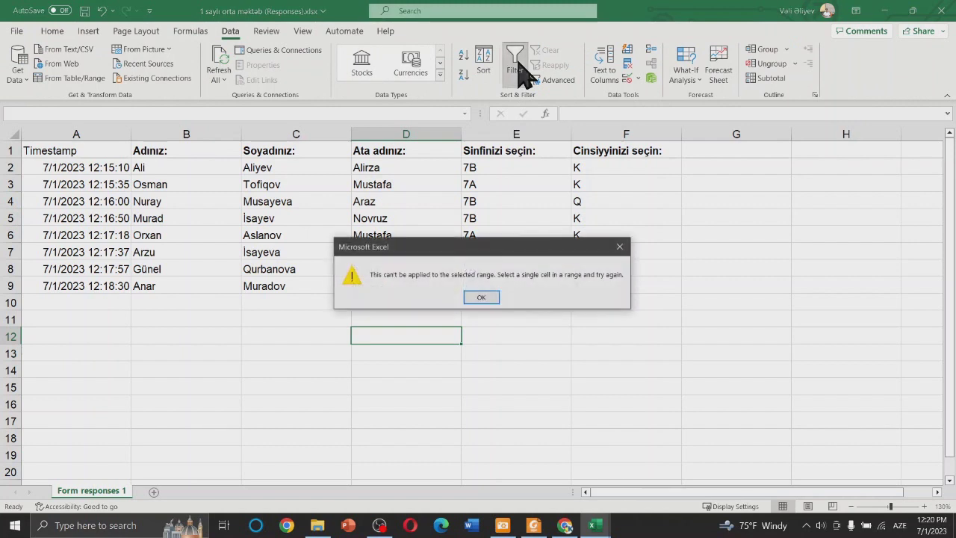
{"action": "left_click", "coordinate": [481, 298]}
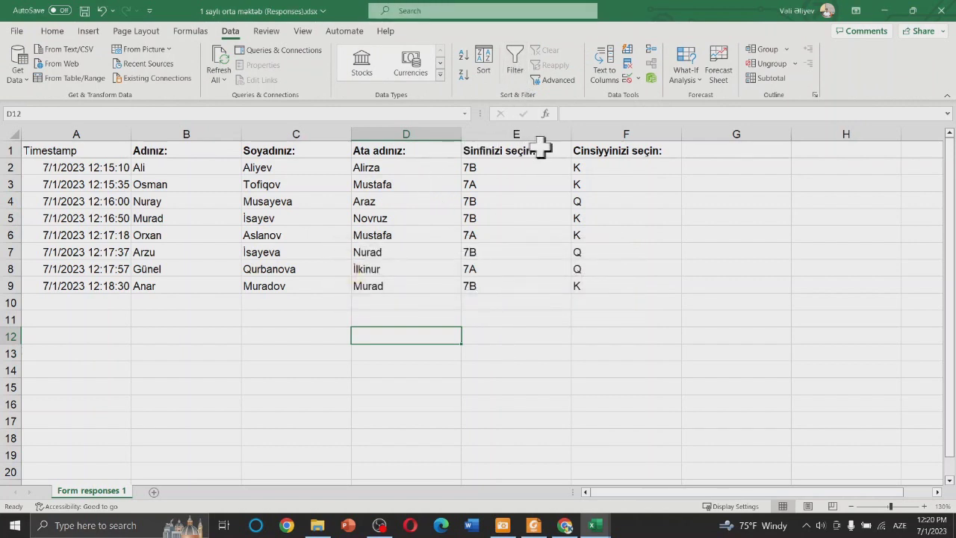
{"action": "left_click", "coordinate": [516, 134]}
{"action": "left_click", "coordinate": [514, 59]}
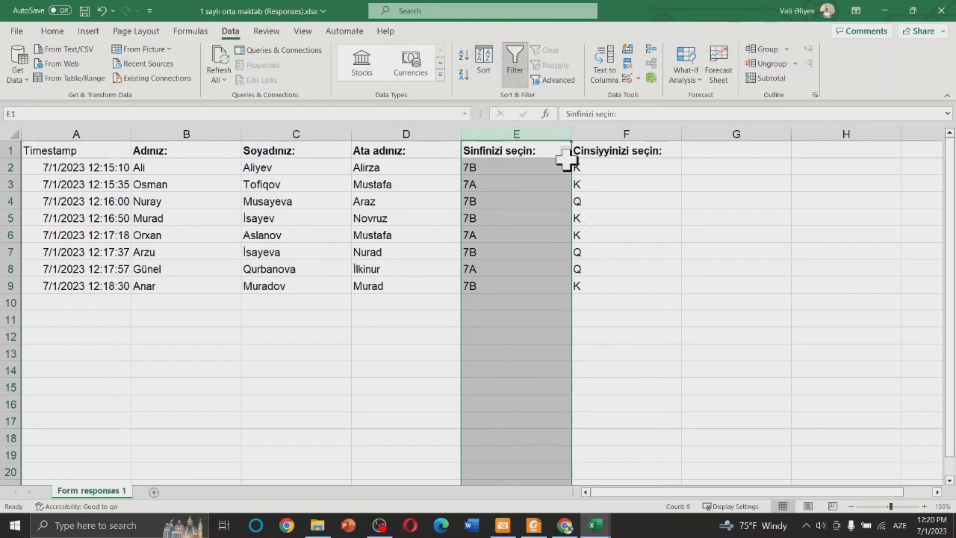
{"action": "left_click", "coordinate": [566, 151]}
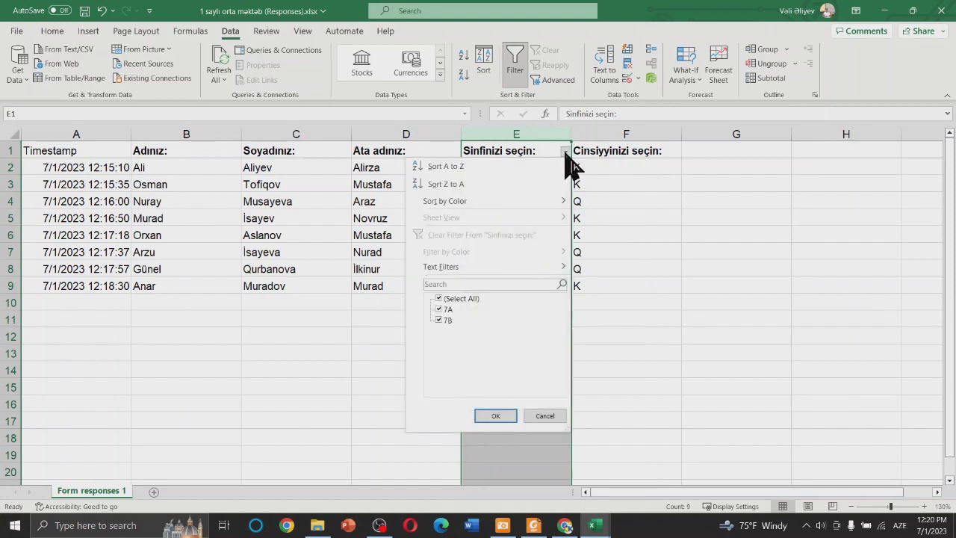
{"action": "left_click", "coordinate": [438, 309]}
{"action": "left_click", "coordinate": [496, 415]}
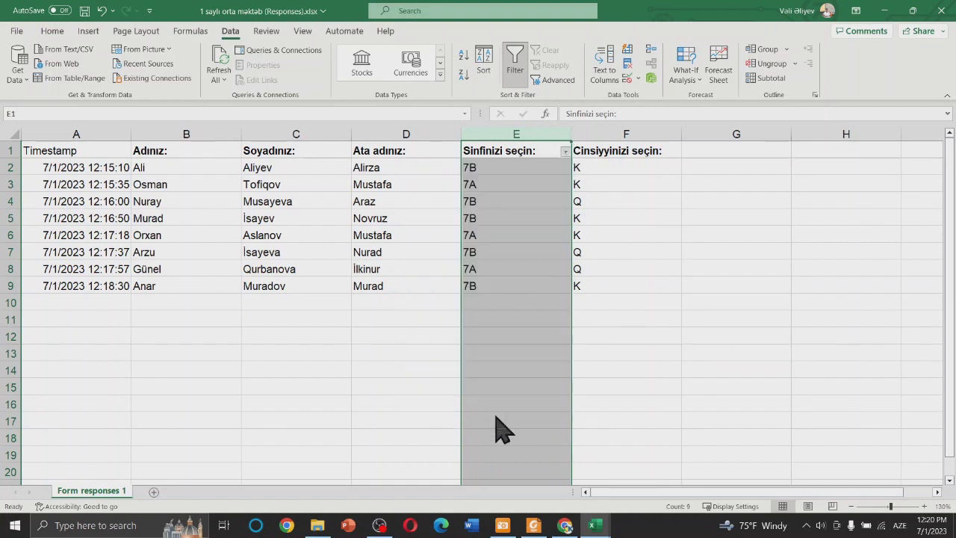
Copy the 7A rows B3:F8 and switch to the 2024-cü tədris ili workbook
{"action": "left_click", "coordinate": [433, 290]}
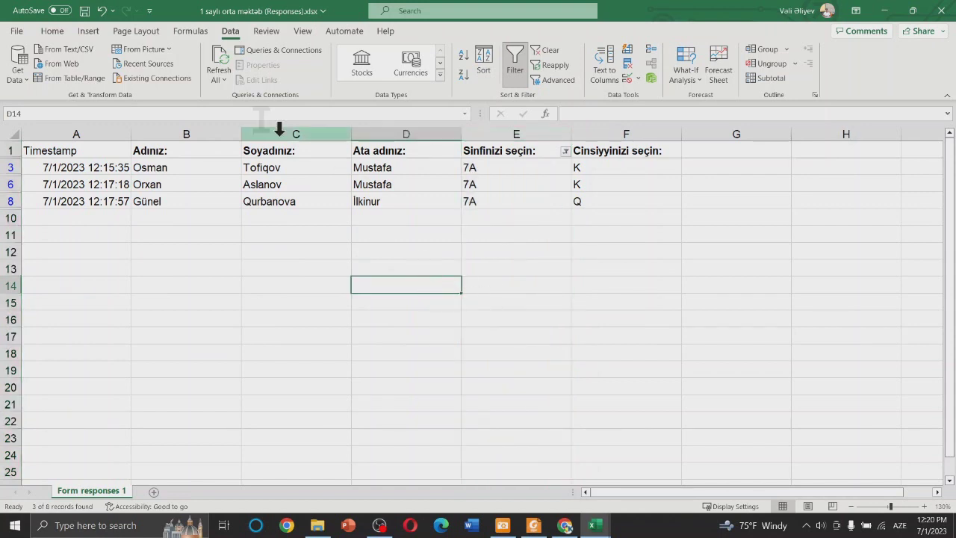
{"action": "left_click_drag", "start_coordinate": [181, 169], "coordinate": [649, 199]}
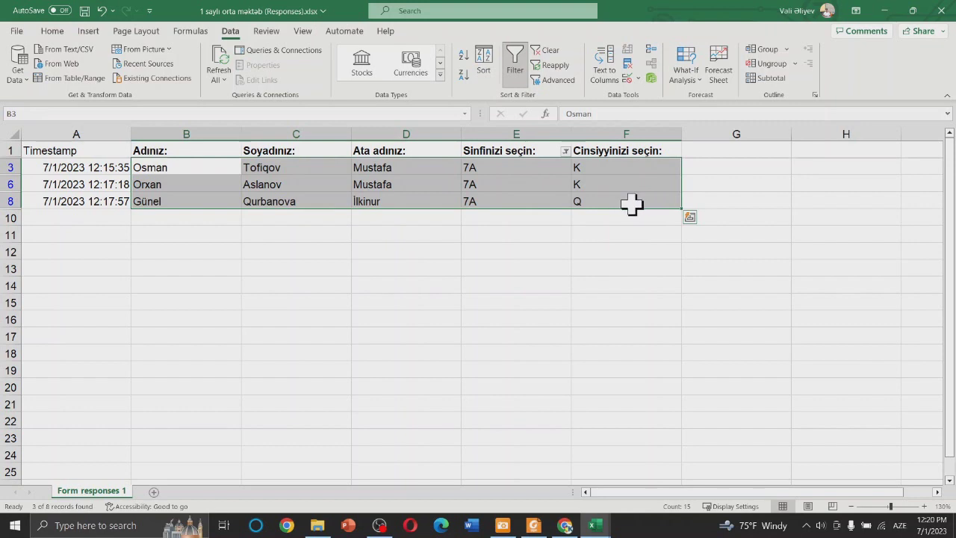
{"action": "key", "text": "ctrl+c"}
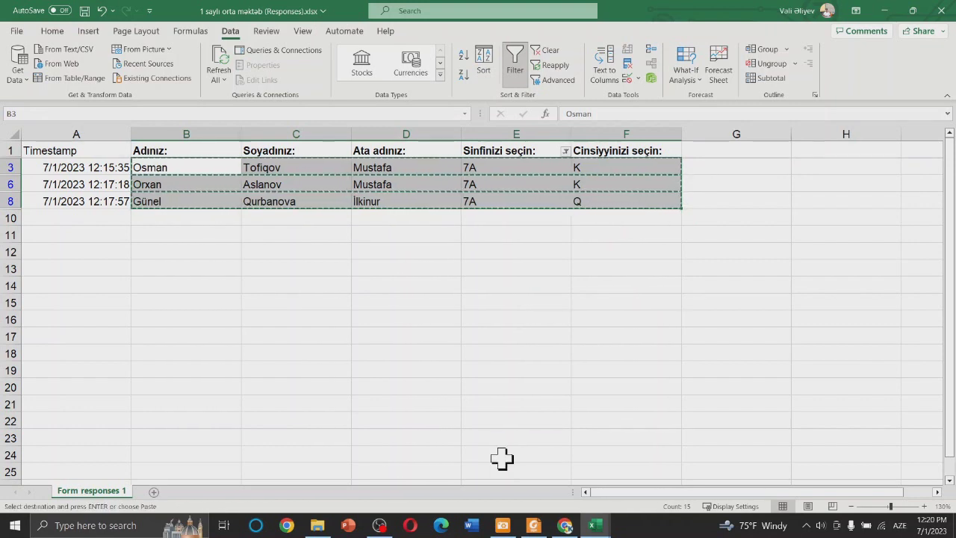
{"action": "key", "text": "ctrl+q"}
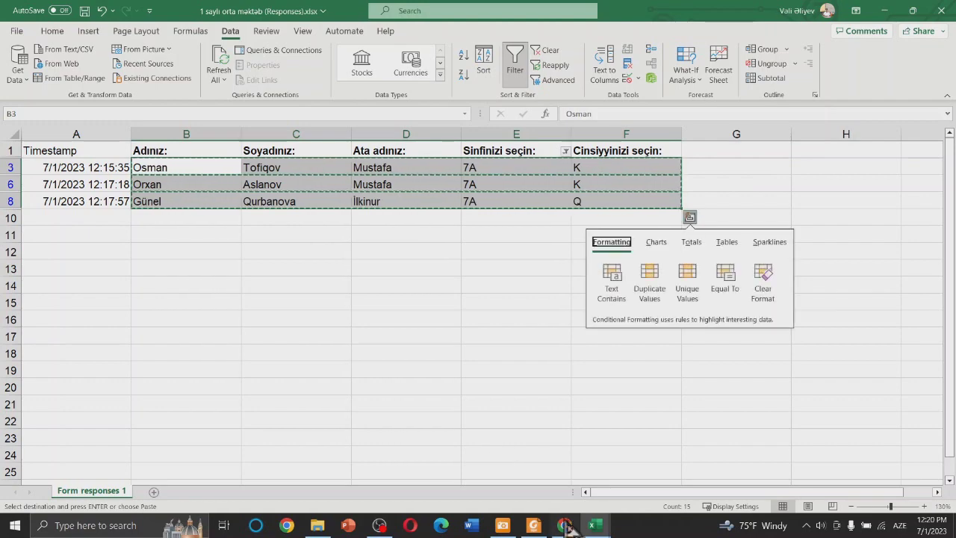
{"action": "mouse_move", "coordinate": [594, 525]}
{"action": "left_click", "coordinate": [538, 456]}
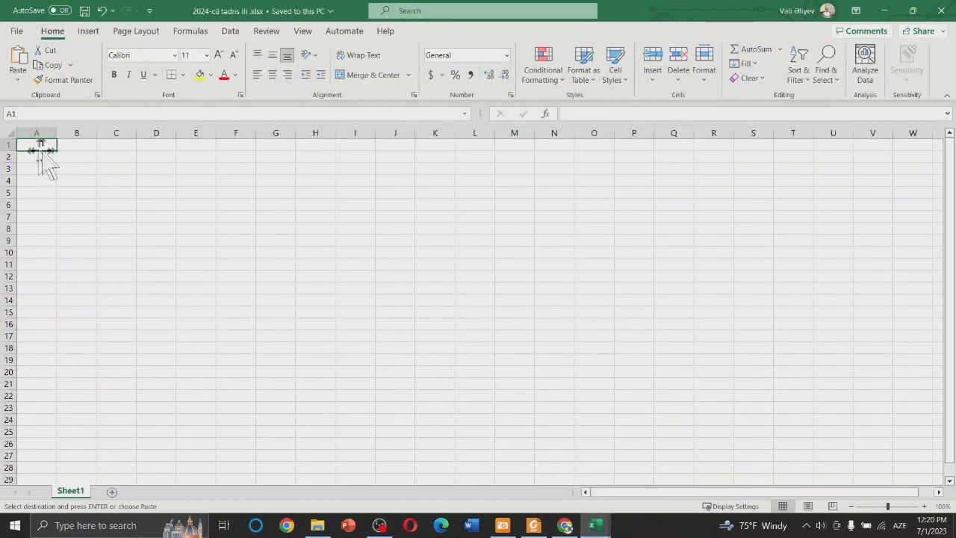
Paste the copied 7A pupils' rows starting at cell A1
{"action": "left_click", "coordinate": [65, 180]}
{"action": "left_click", "coordinate": [39, 145]}
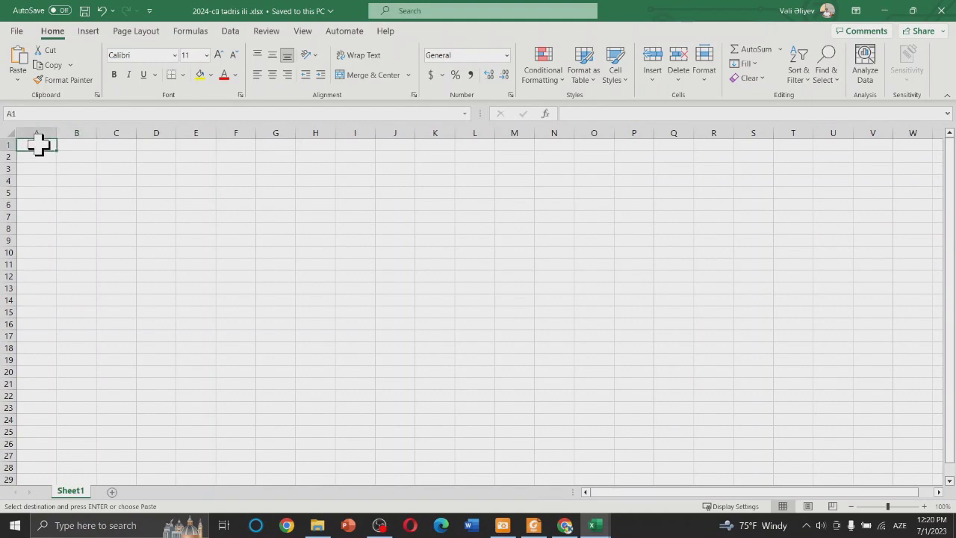
{"action": "key", "text": "ctrl+v"}
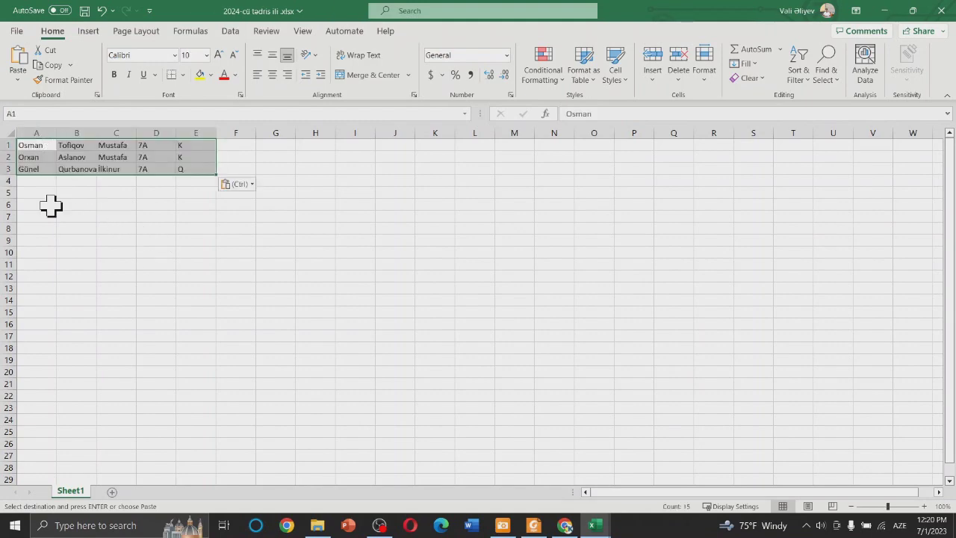
{"action": "left_click", "coordinate": [50, 206]}
{"action": "scroll", "coordinate": [50, 206], "scroll_direction": "up", "scroll_amount": 4}
{"action": "scroll", "coordinate": [116, 193], "scroll_direction": "up", "scroll_amount": 3}
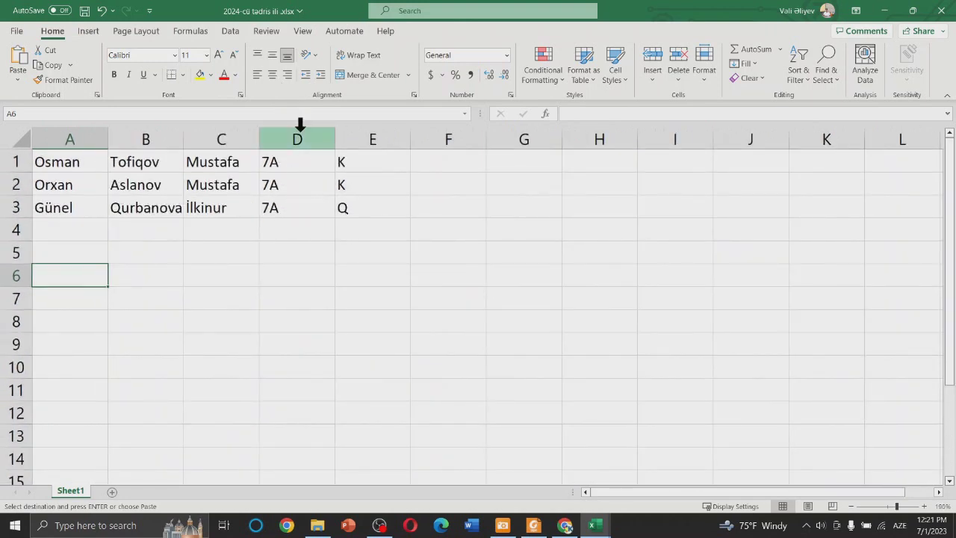
Delete column D, which holds the 7A class value
{"action": "left_click", "coordinate": [297, 133]}
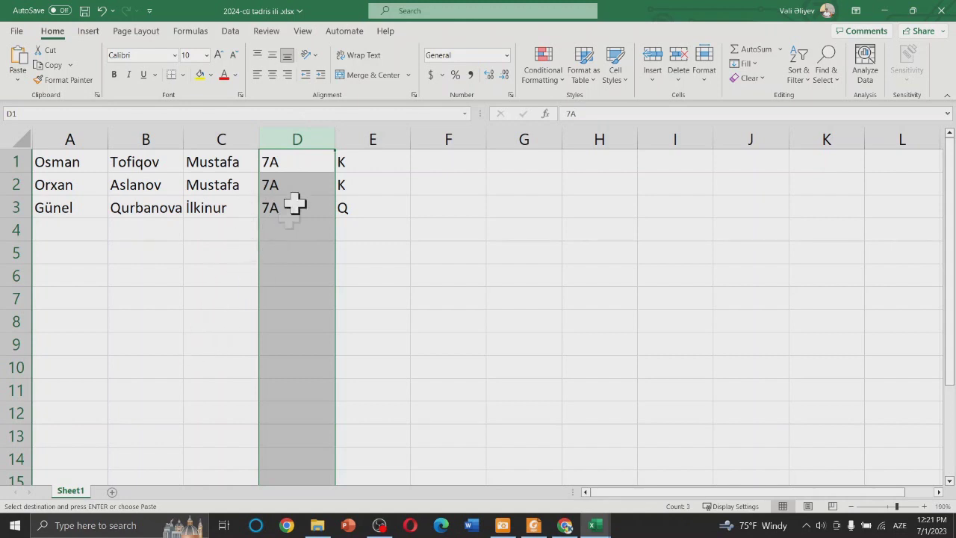
{"action": "right_click", "coordinate": [296, 139]}
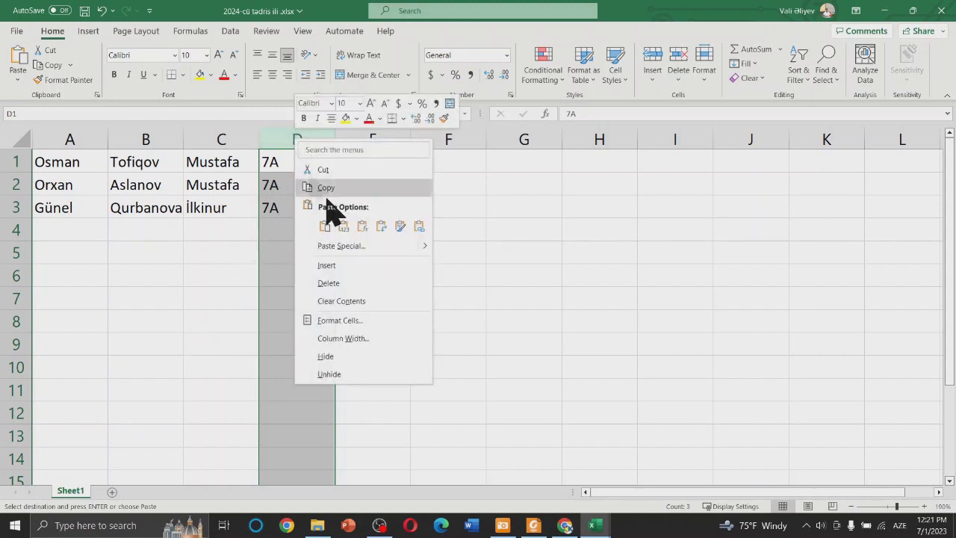
{"action": "left_click", "coordinate": [327, 283]}
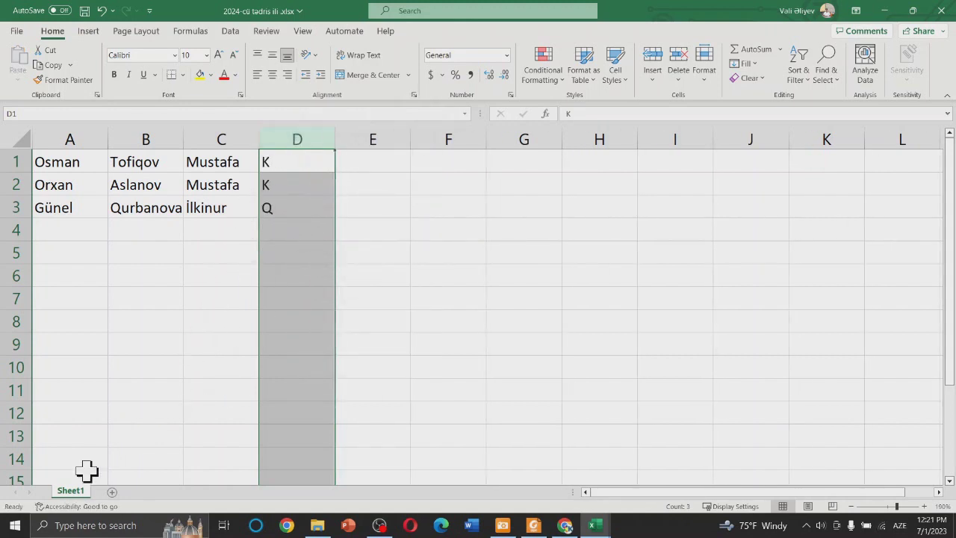
Rename Sheet1 to '7A'
{"action": "right_click", "coordinate": [72, 493]}
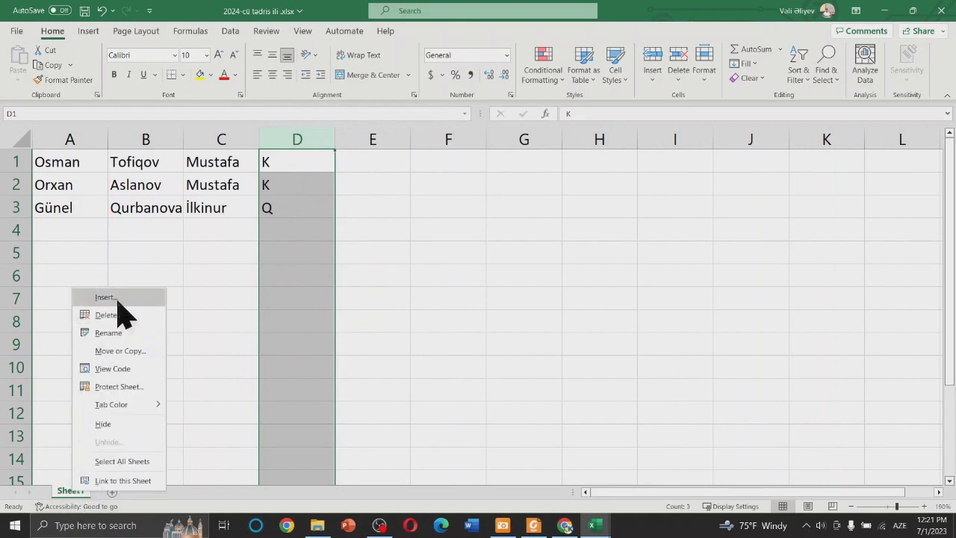
{"action": "left_click", "coordinate": [117, 332]}
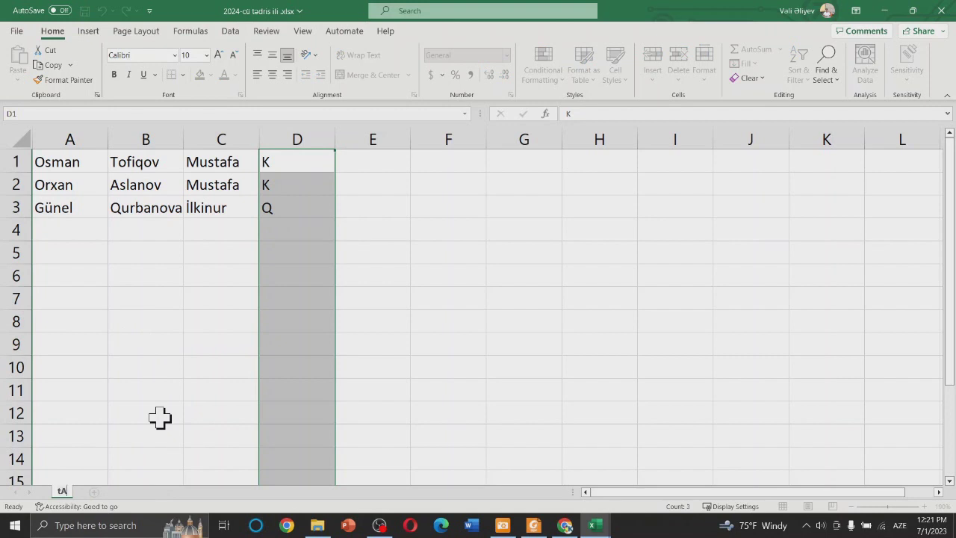
{"action": "key", "text": "Return"}
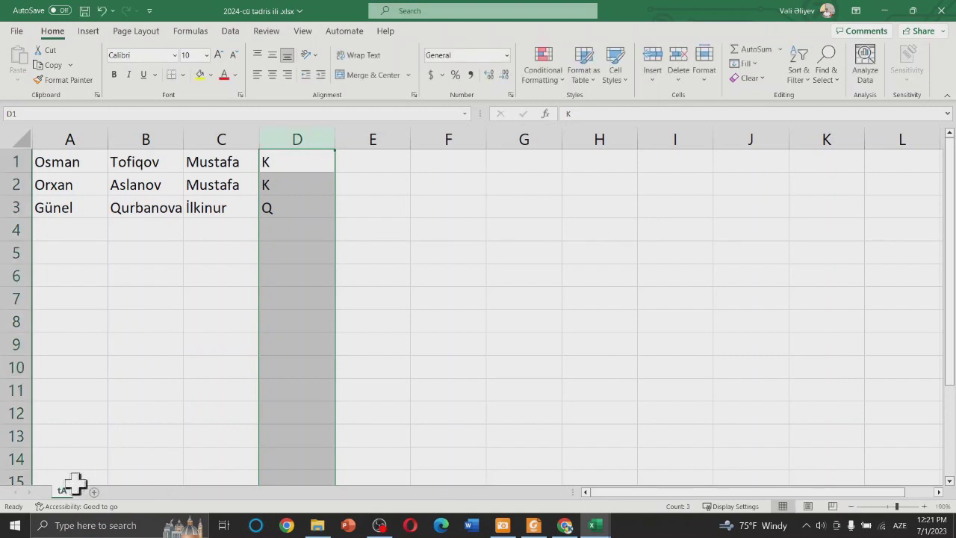
{"action": "right_click", "coordinate": [66, 496]}
{"action": "left_click", "coordinate": [106, 340]}
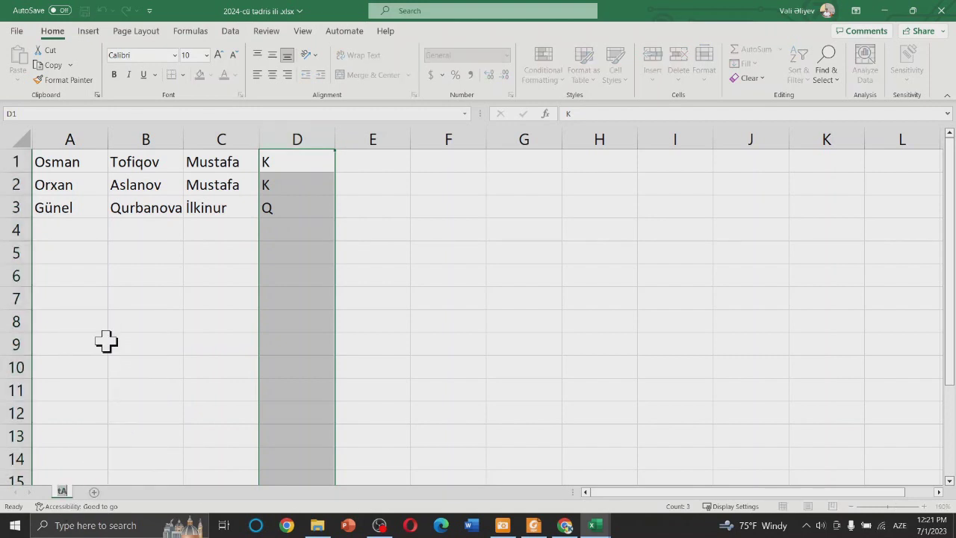
{"action": "key", "text": "Return"}
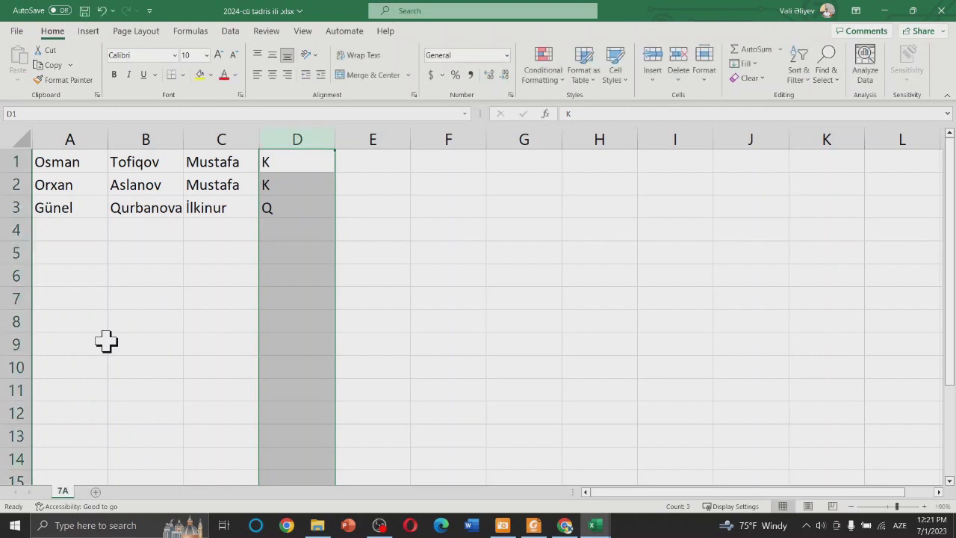
{"action": "left_click", "coordinate": [106, 340]}
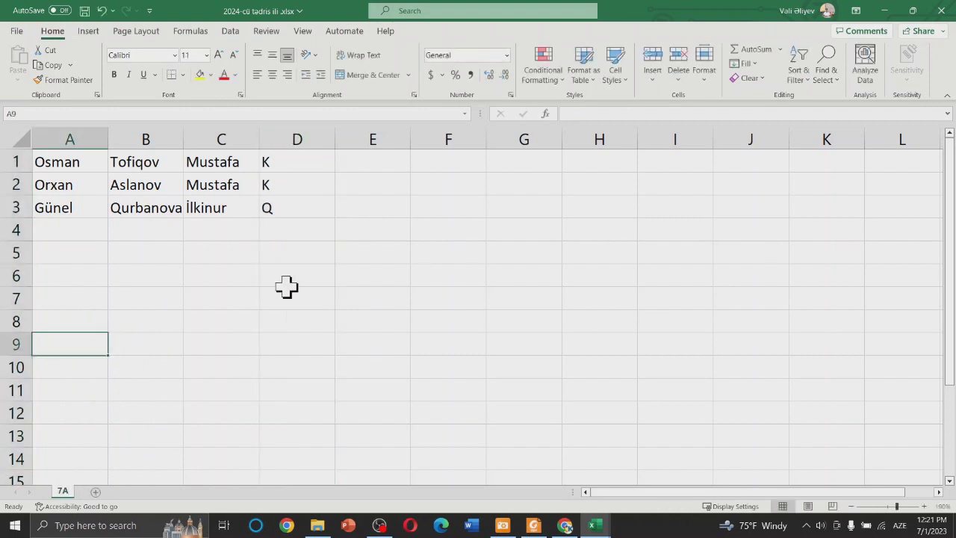
{"action": "scroll", "coordinate": [286, 286], "scroll_direction": "down", "scroll_amount": 1}
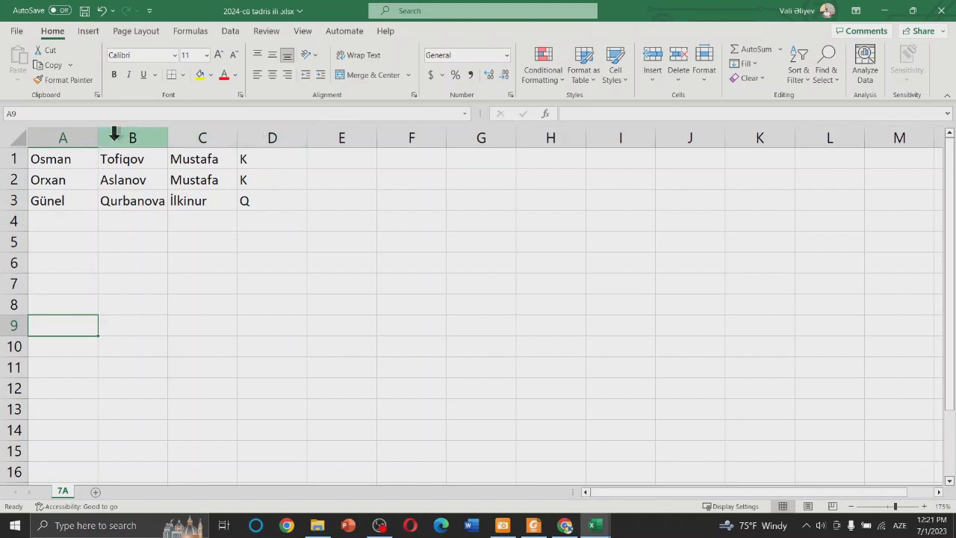
{"action": "left_click", "coordinate": [69, 138]}
{"action": "right_click", "coordinate": [71, 141]}
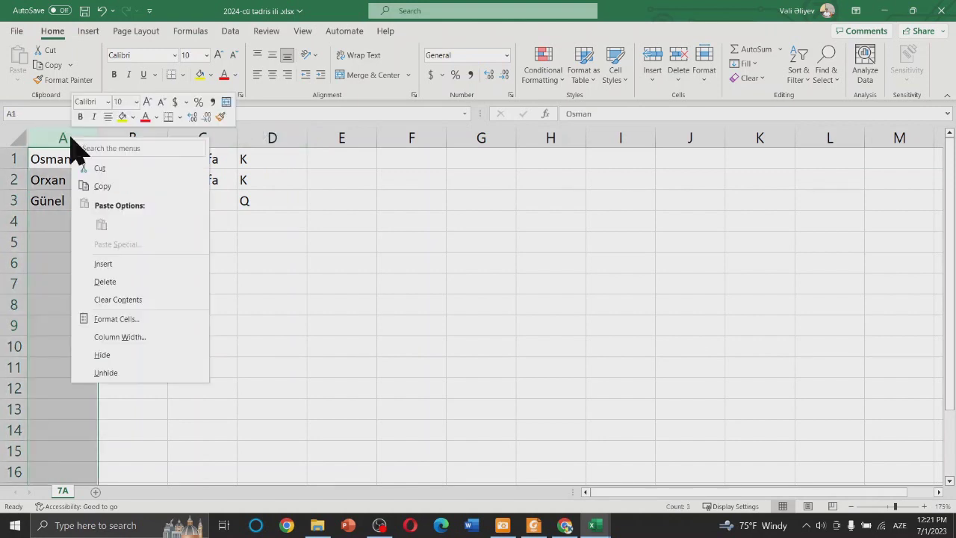
{"action": "left_click", "coordinate": [109, 265]}
{"action": "left_click", "coordinate": [124, 246]}
{"action": "left_click", "coordinate": [355, 126]}
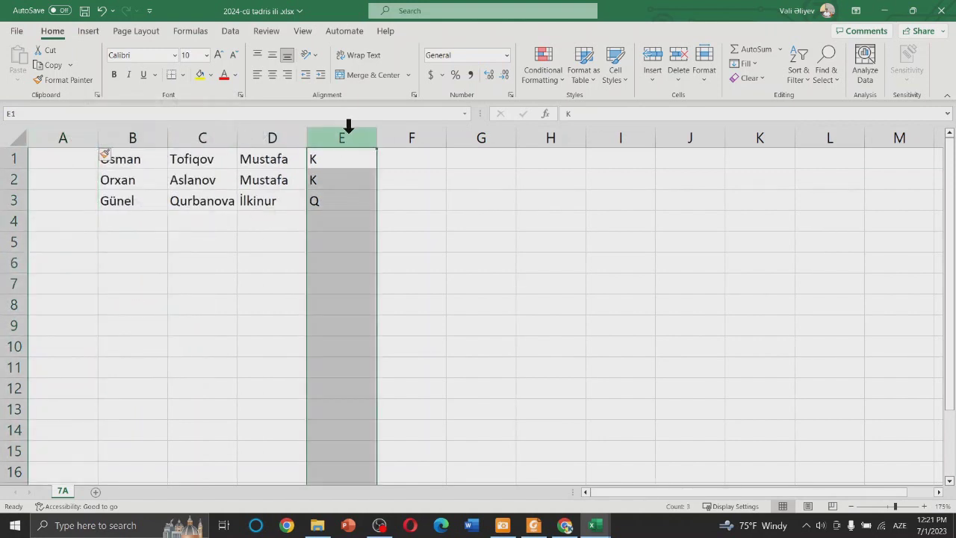
{"action": "right_click", "coordinate": [344, 139]}
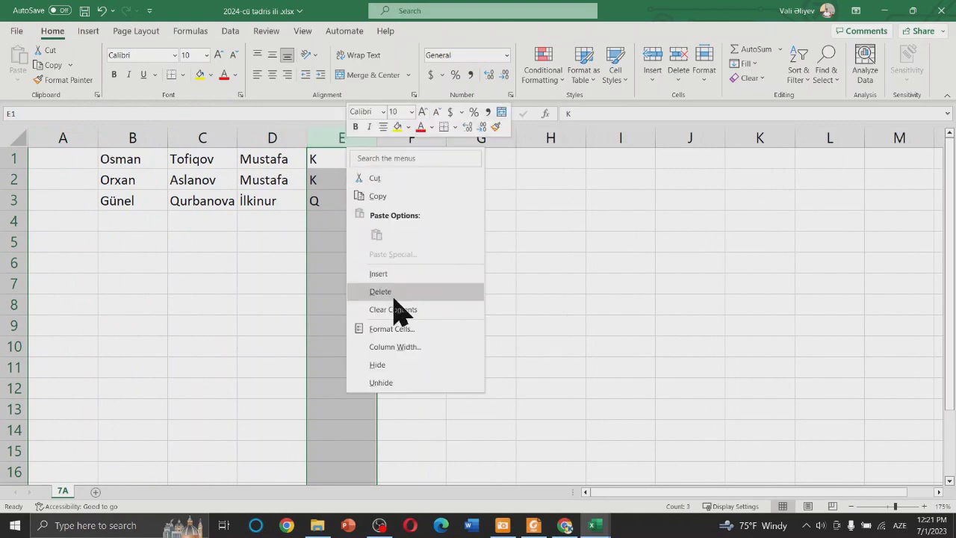
{"action": "left_click", "coordinate": [378, 178]}
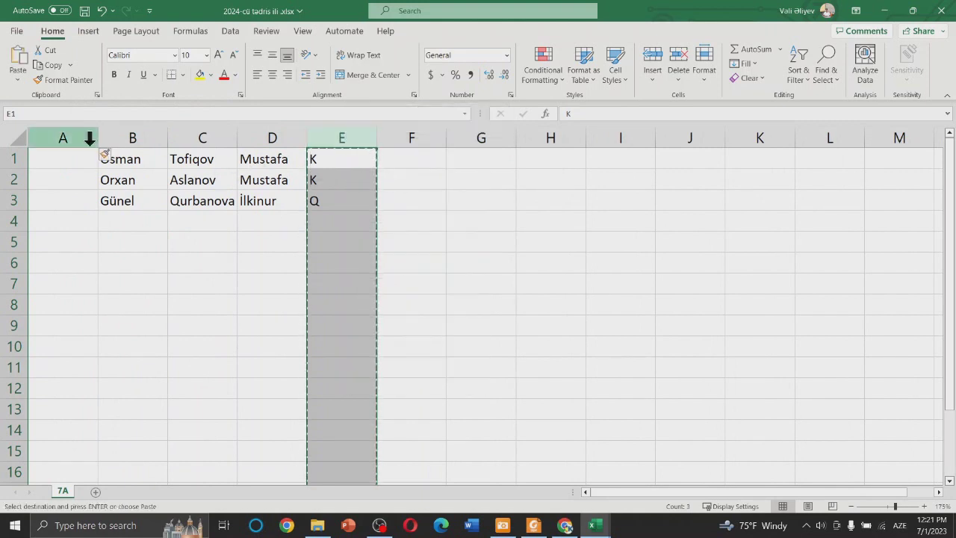
{"action": "left_click", "coordinate": [67, 133]}
{"action": "right_click", "coordinate": [68, 133]}
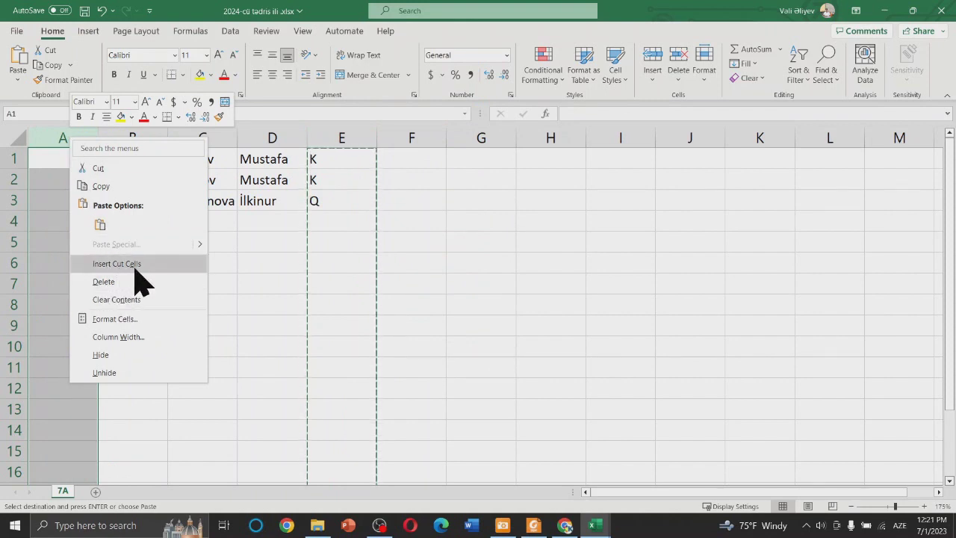
{"action": "left_click", "coordinate": [136, 268]}
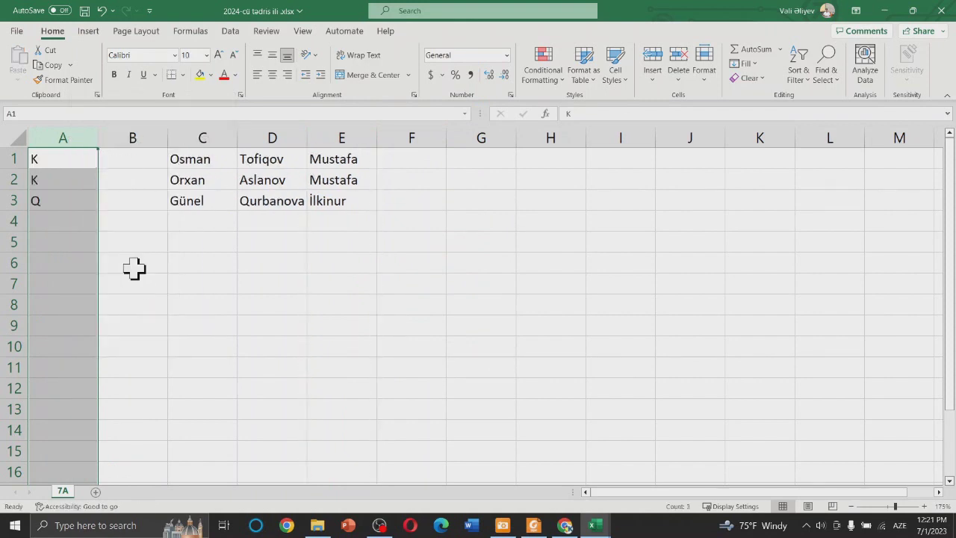
{"action": "left_click", "coordinate": [133, 267]}
{"action": "right_click", "coordinate": [133, 137]}
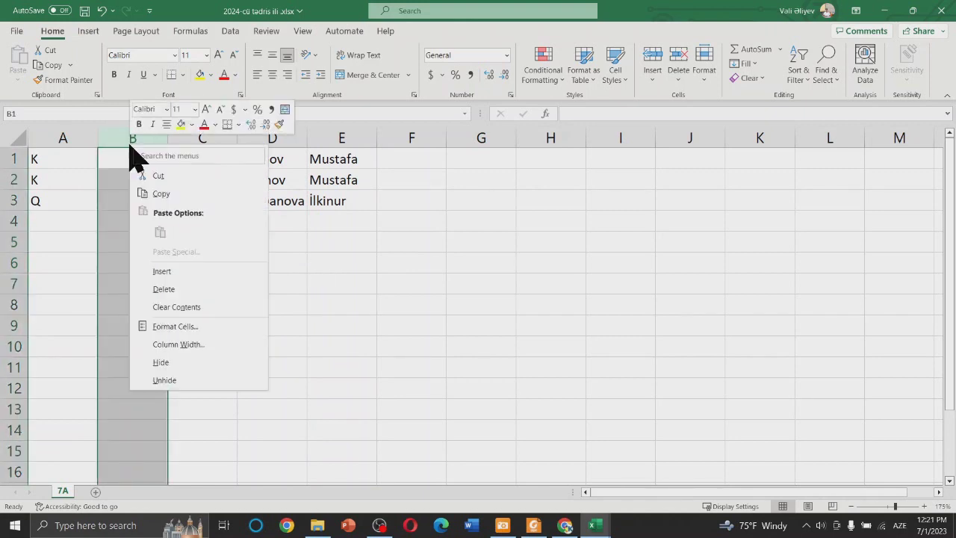
{"action": "left_click", "coordinate": [178, 287]}
{"action": "left_click", "coordinate": [272, 263]}
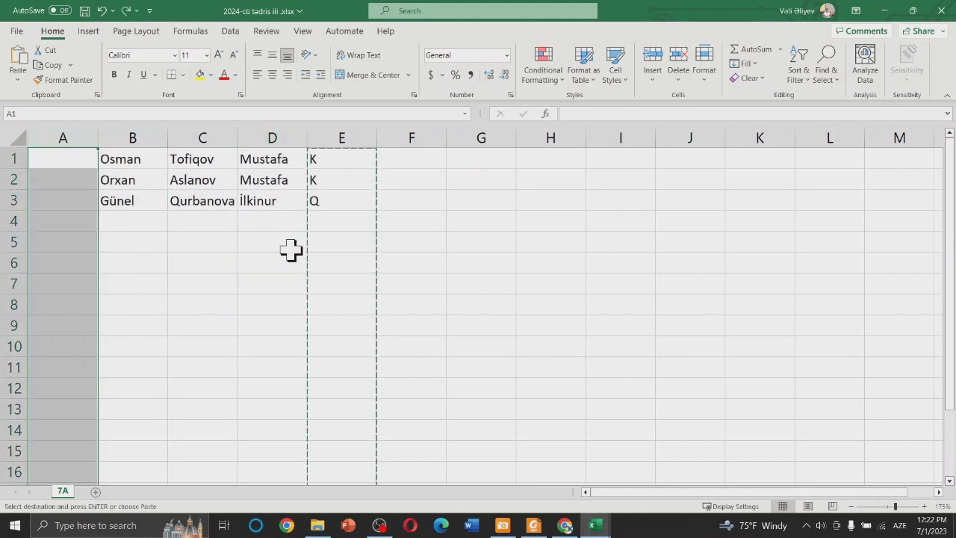
{"action": "left_click", "coordinate": [313, 223]}
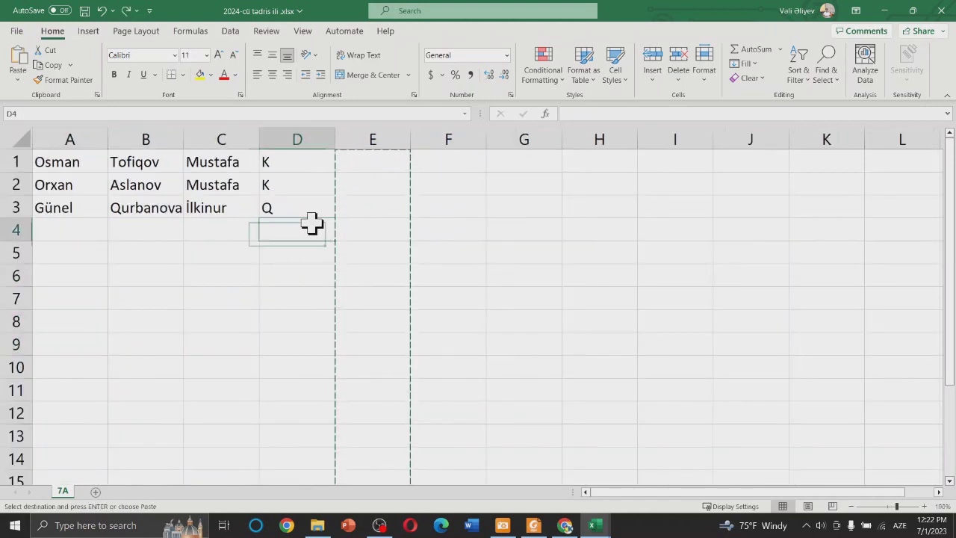
Move the gender letters from column D into column A with Insert Cut Cells
{"action": "left_click", "coordinate": [453, 244]}
{"action": "key", "text": "Escape"}
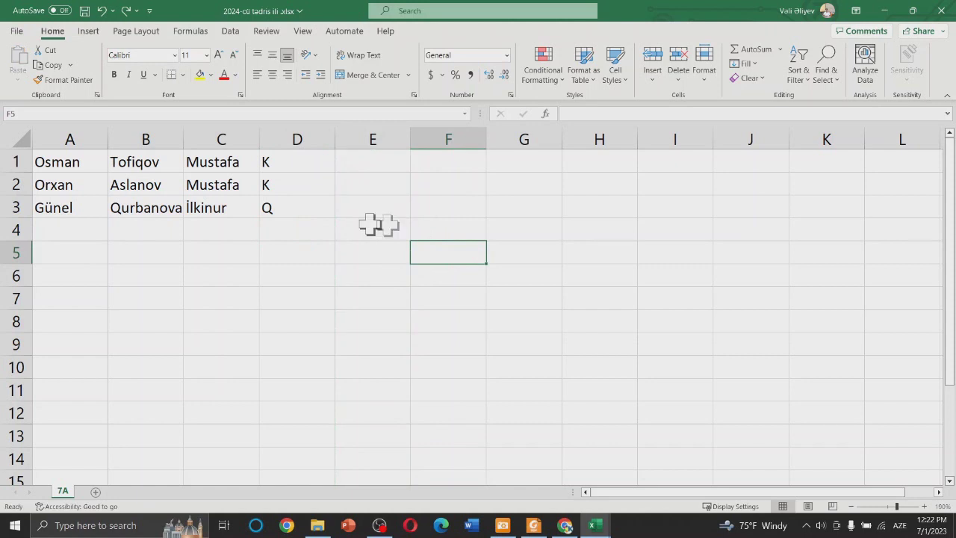
{"action": "right_click", "coordinate": [301, 135]}
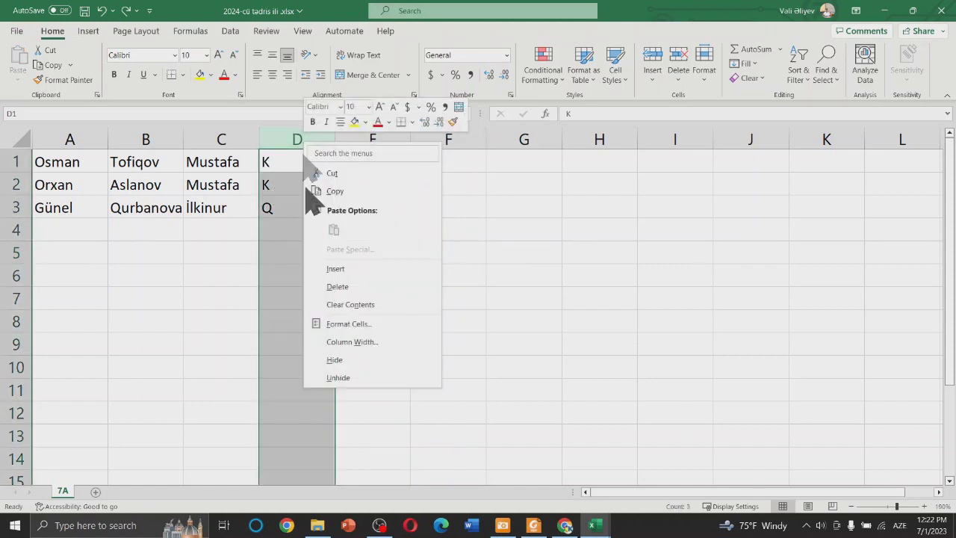
{"action": "left_click", "coordinate": [329, 189]}
{"action": "right_click", "coordinate": [53, 153]}
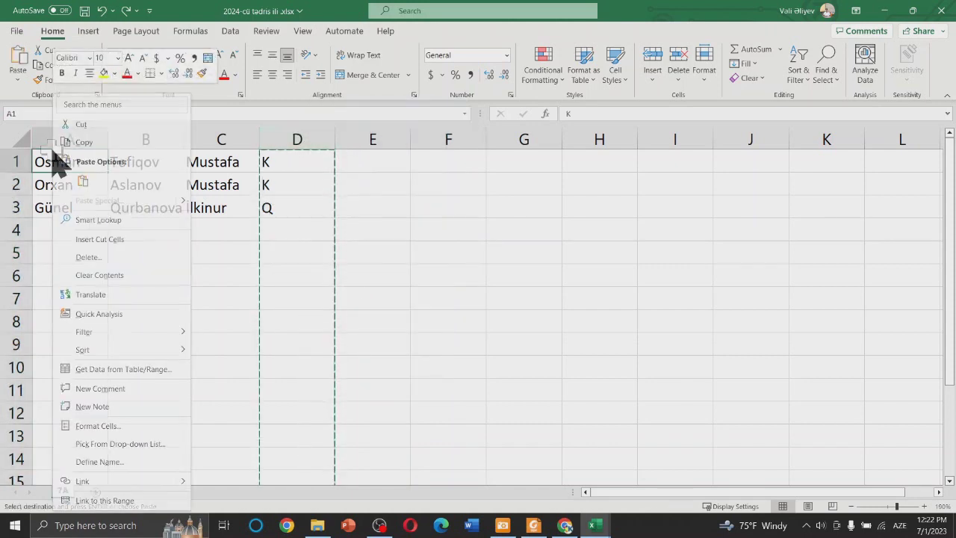
{"action": "key", "text": "Escape"}
{"action": "right_click", "coordinate": [47, 139]}
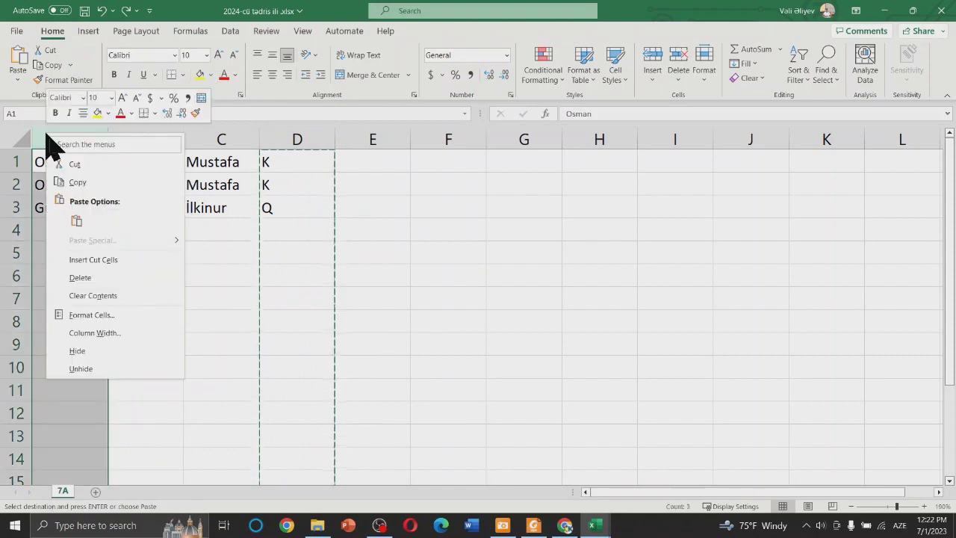
{"action": "left_click", "coordinate": [108, 260]}
{"action": "left_click", "coordinate": [236, 256]}
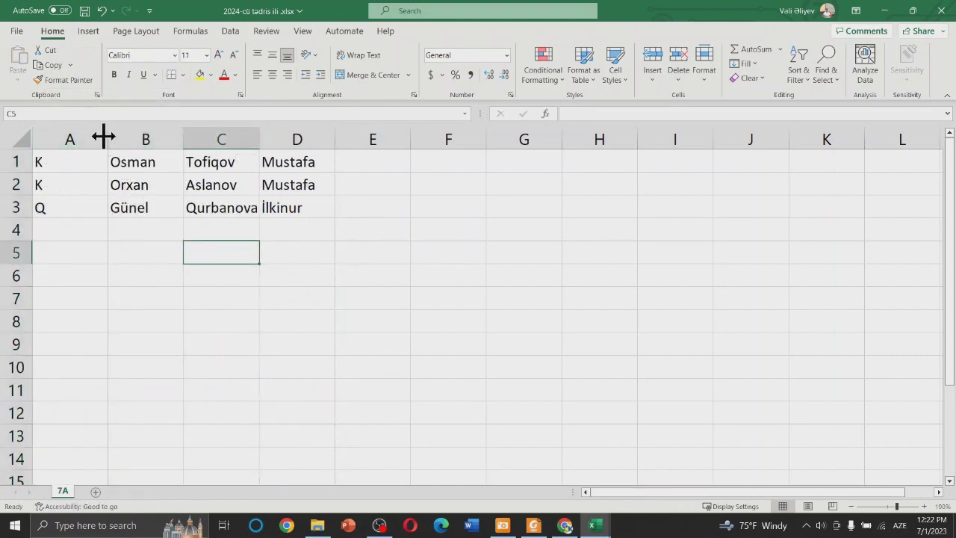
Insert a blank row 1 above the pupils
{"action": "right_click", "coordinate": [7, 158]}
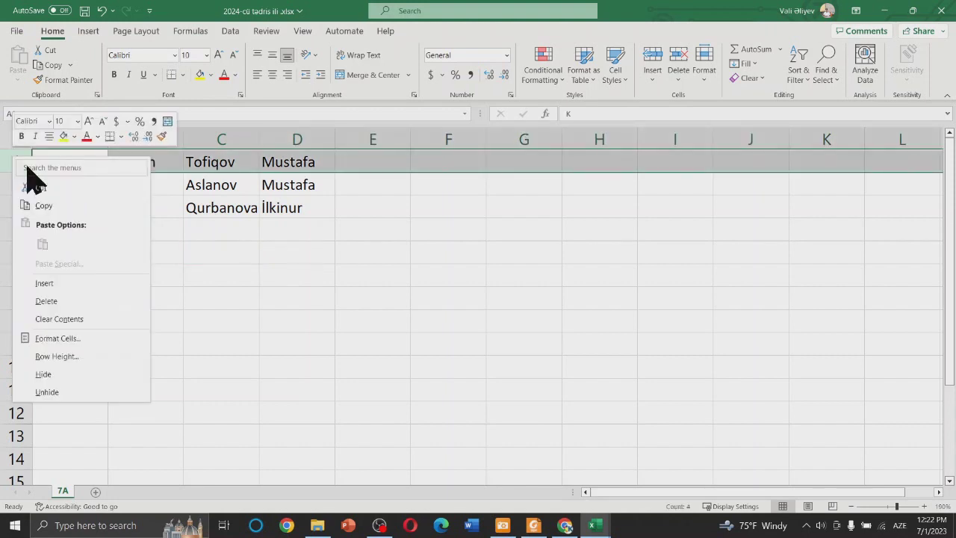
{"action": "left_click", "coordinate": [58, 280]}
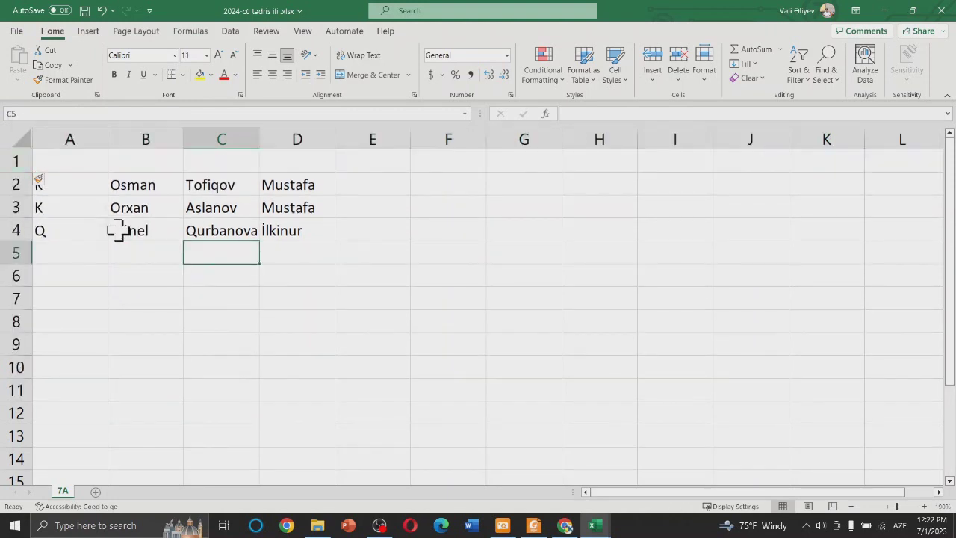
{"action": "left_click", "coordinate": [65, 162]}
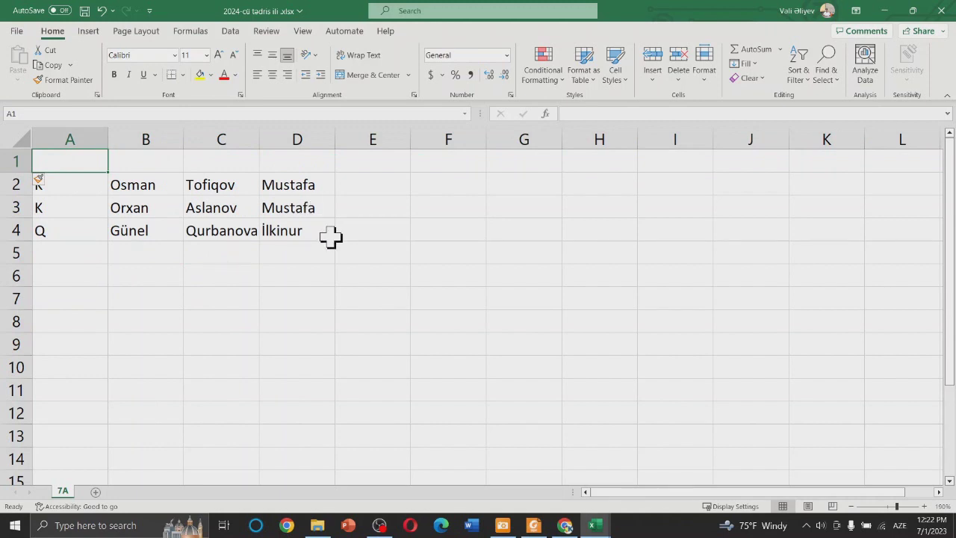
Widen column D so the name İlkinur fits
{"action": "left_click", "coordinate": [394, 278]}
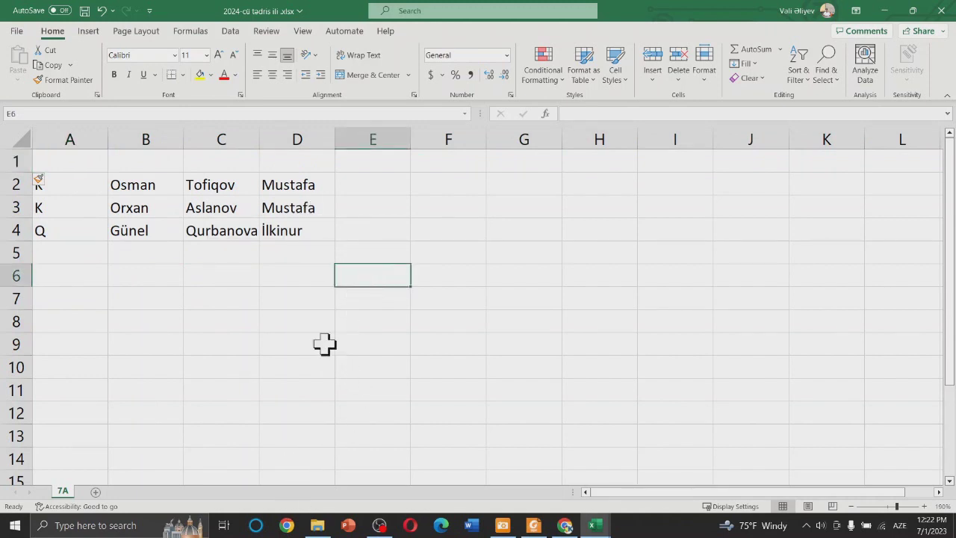
{"action": "scroll", "coordinate": [243, 293], "scroll_direction": "down", "scroll_amount": 2}
{"action": "scroll", "coordinate": [246, 292], "scroll_direction": "down", "scroll_amount": 2}
{"action": "left_click", "coordinate": [140, 244]}
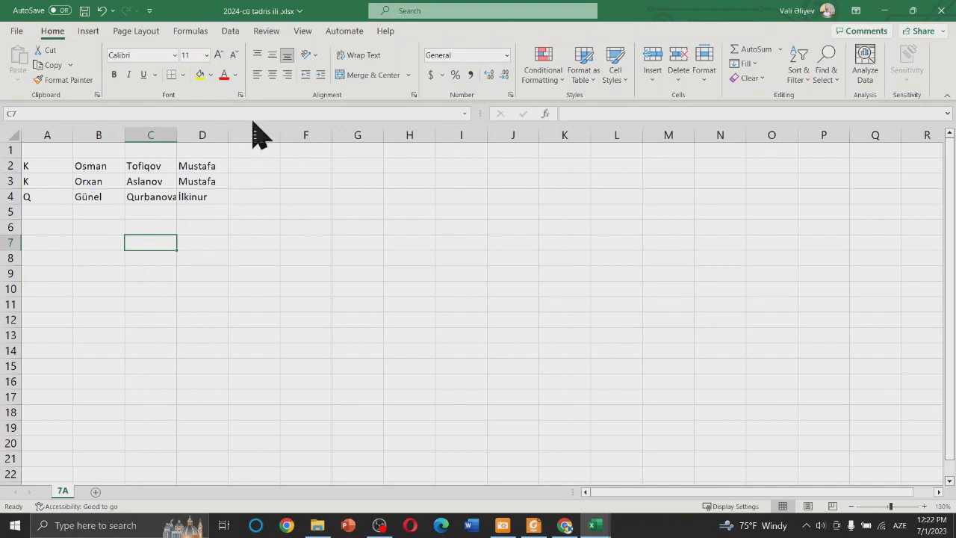
{"action": "left_click_drag", "start_coordinate": [228, 134], "coordinate": [255, 134]}
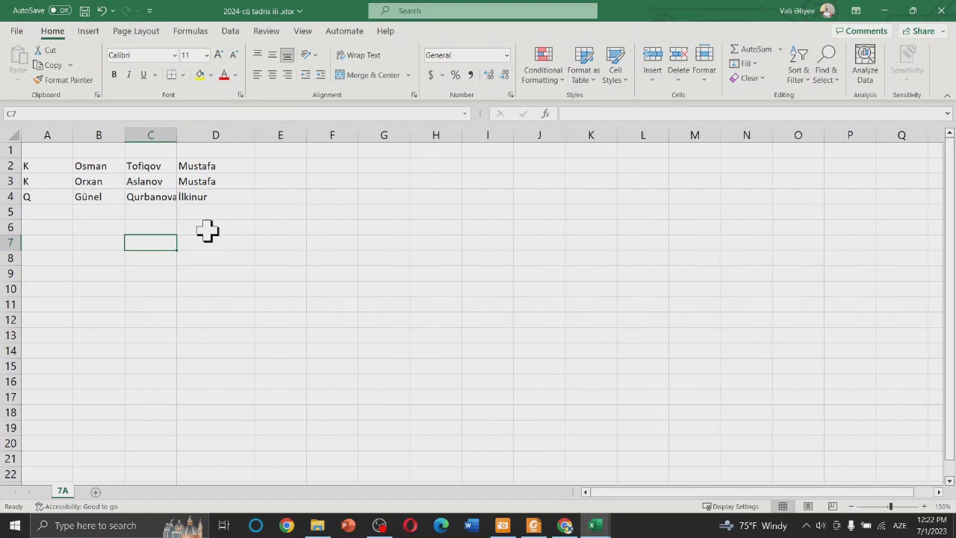